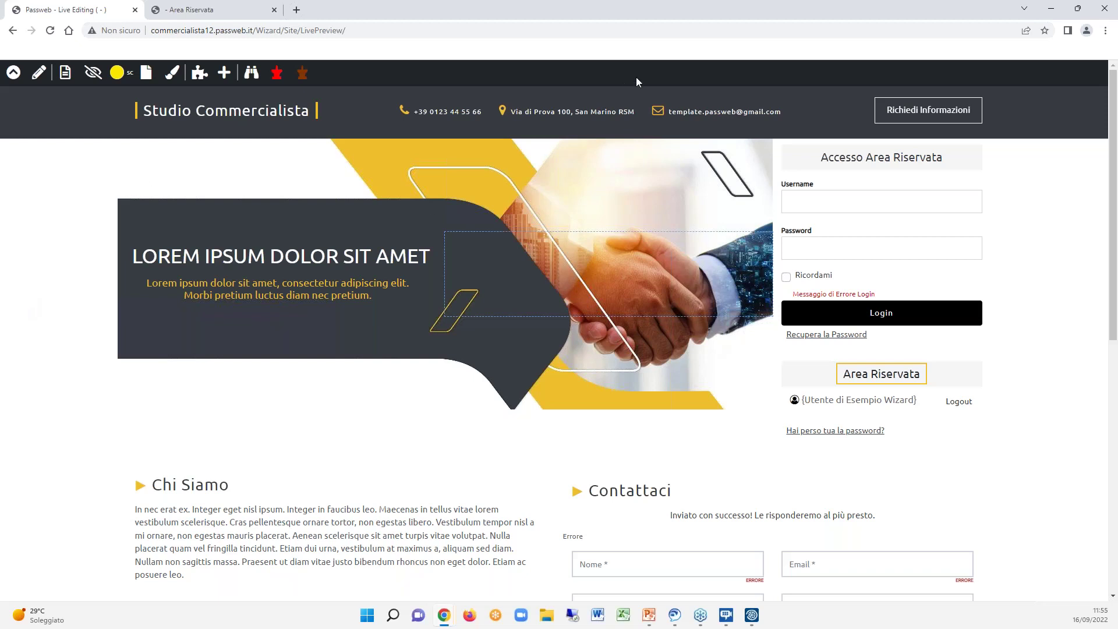
Look over the Studio Commercialista home page and open the Posta/SMS configuration for the e-mail and SMS account.
scroll(1027, 253, down, 7)
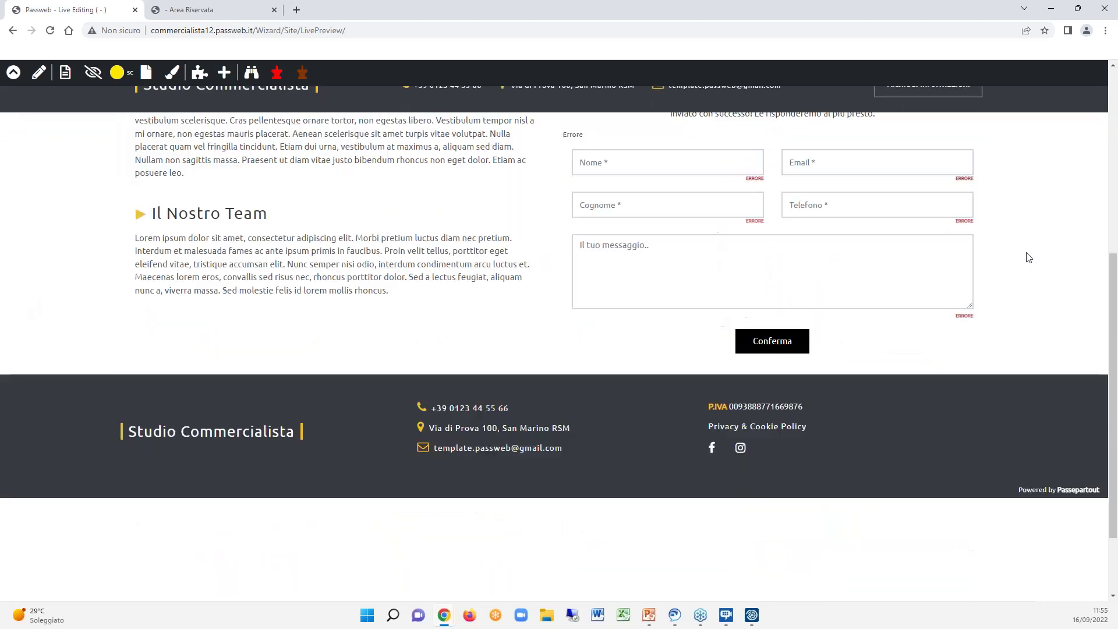
scroll(1027, 254, up, 7)
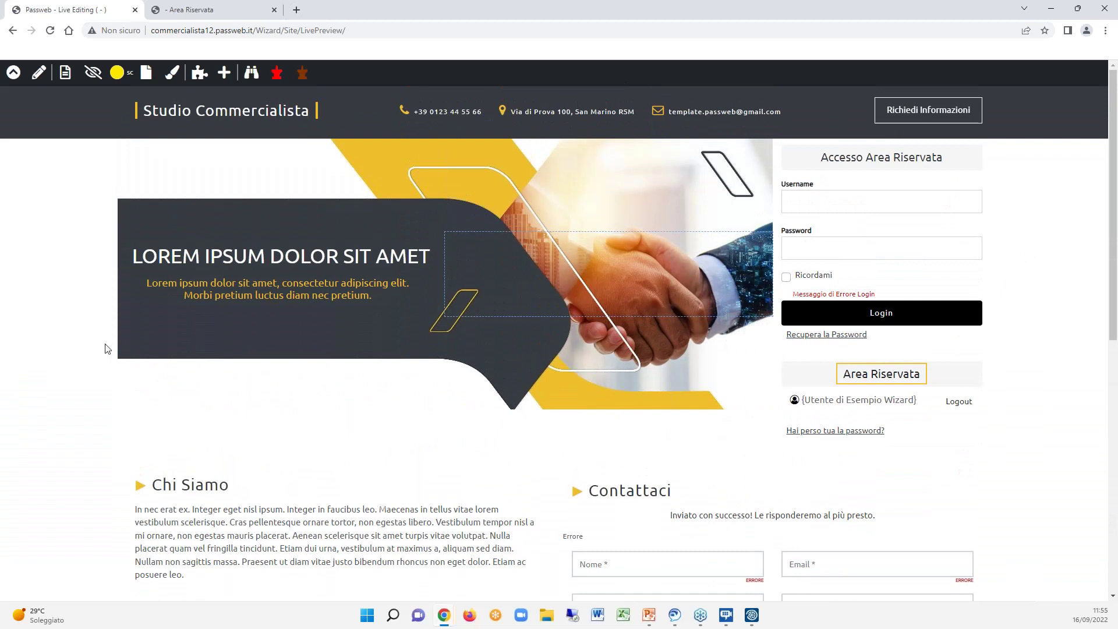
key(alt+Tab)
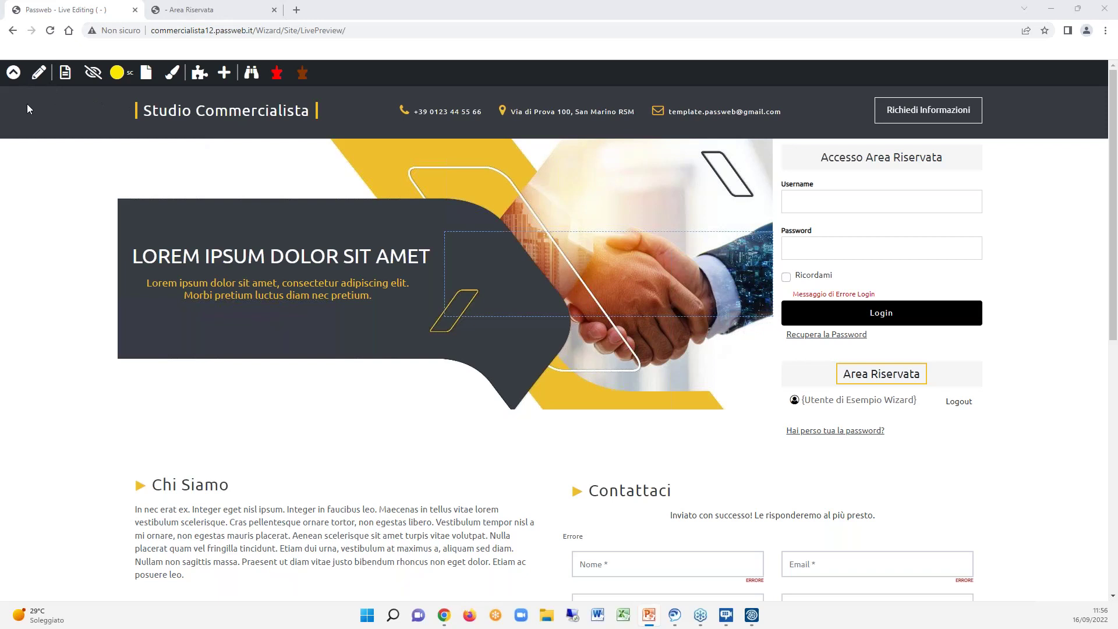
click(13, 73)
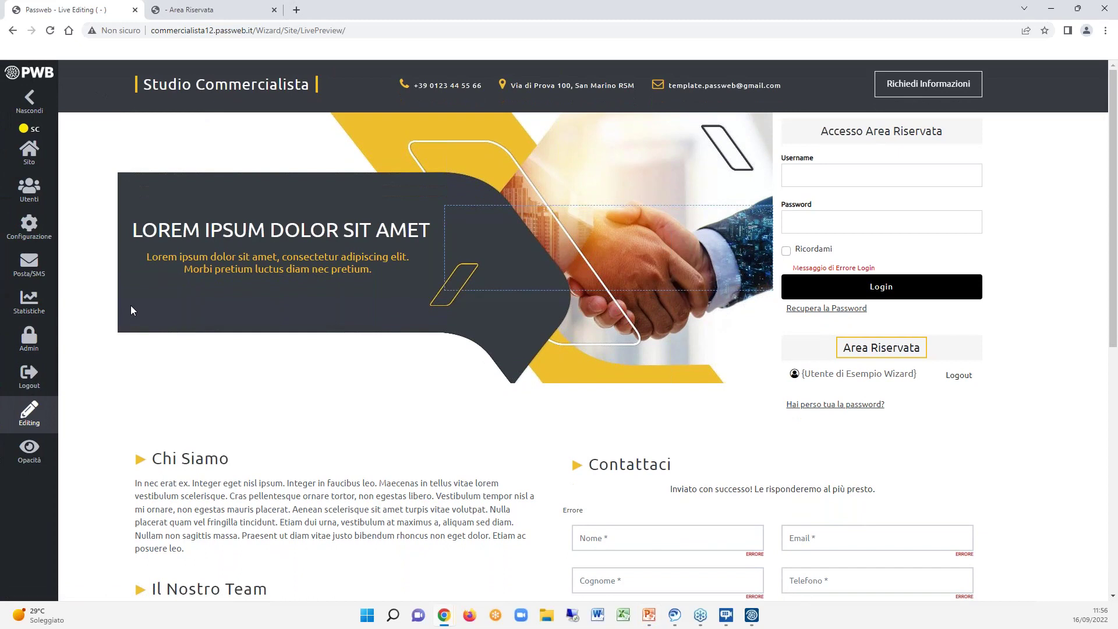
click(45, 279)
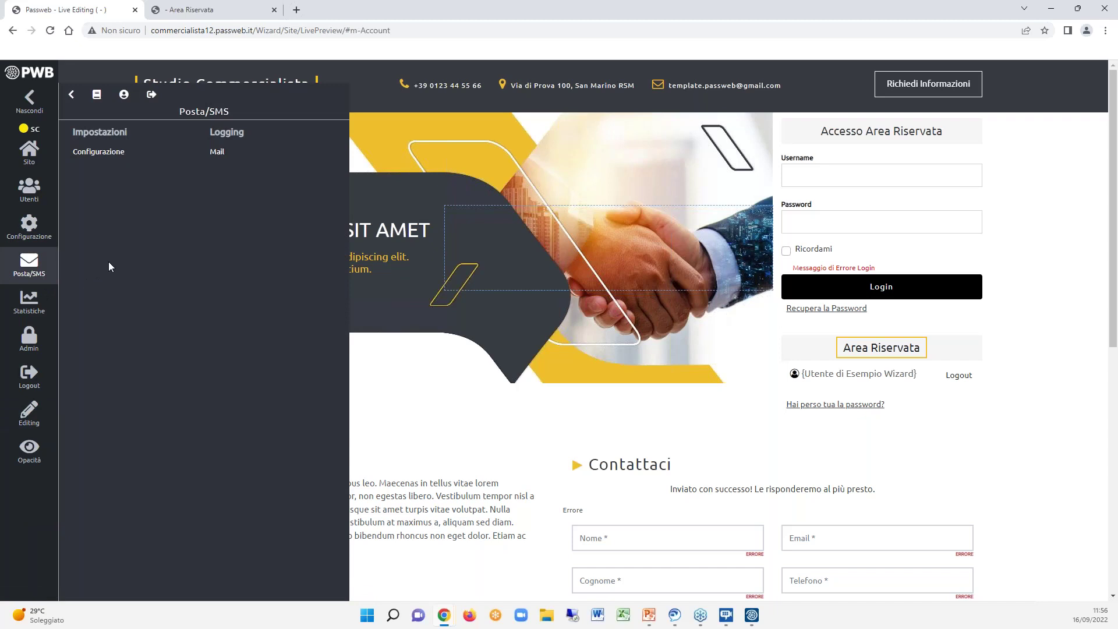
click(114, 150)
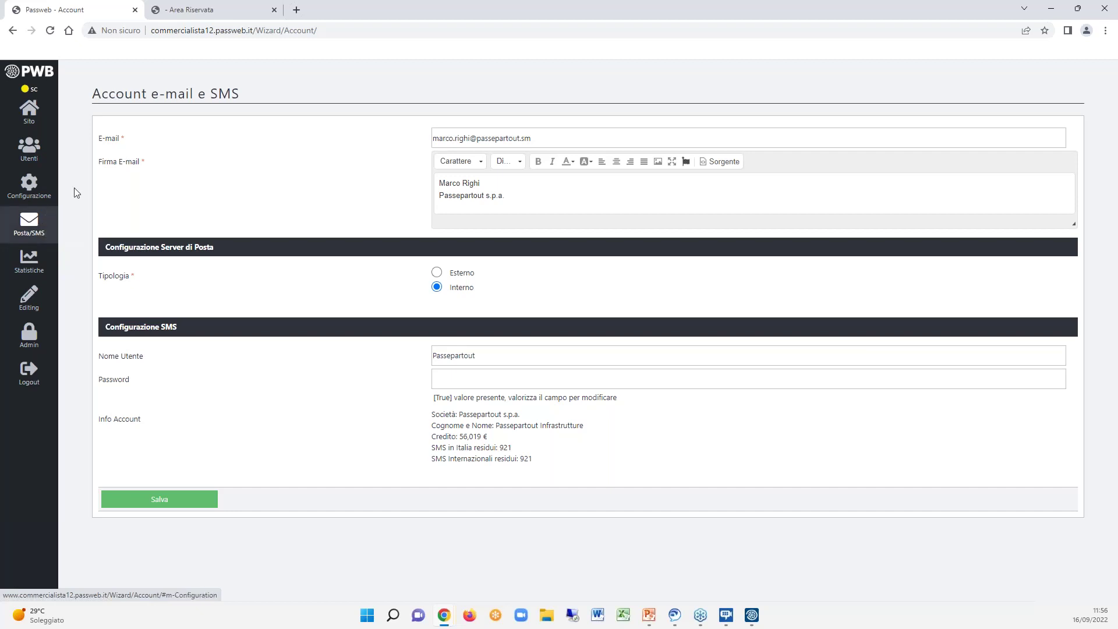
Examine the sender e-mail and the SMTP settings offered by the Esterno mail server type, and restore Interno.
mouse_move(201, 270)
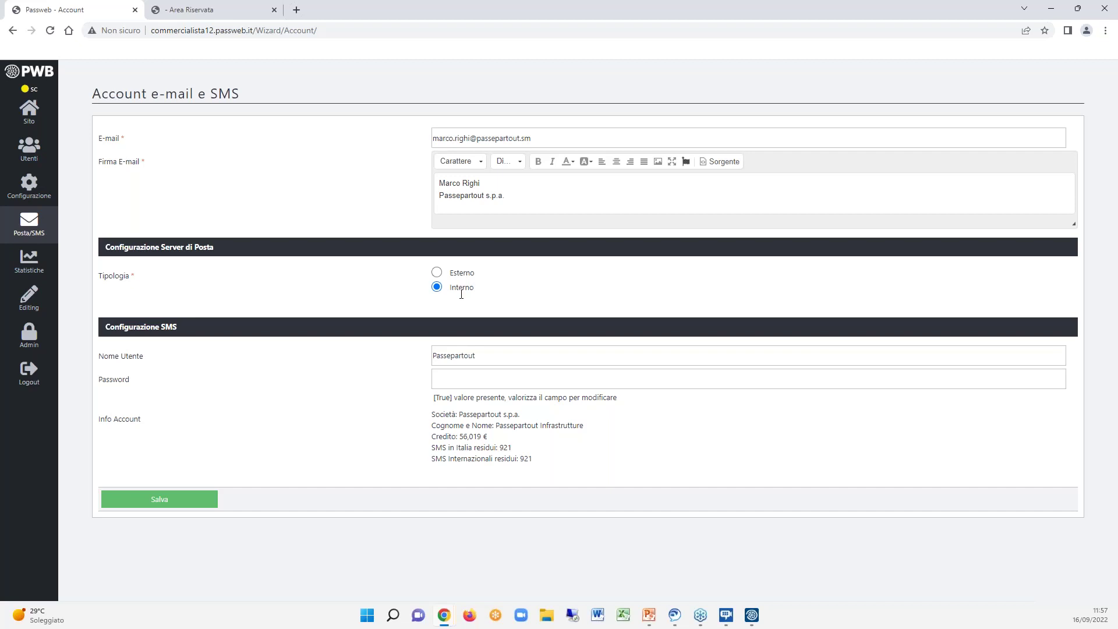
drag(553, 137, 407, 124)
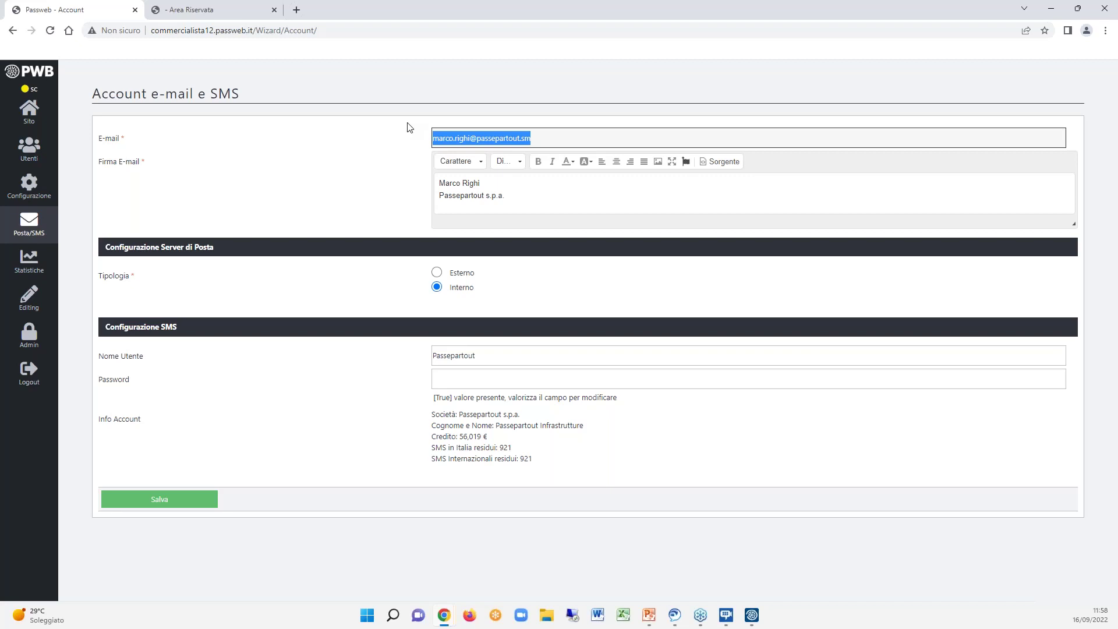
click(544, 135)
drag(554, 138, 431, 138)
click(436, 272)
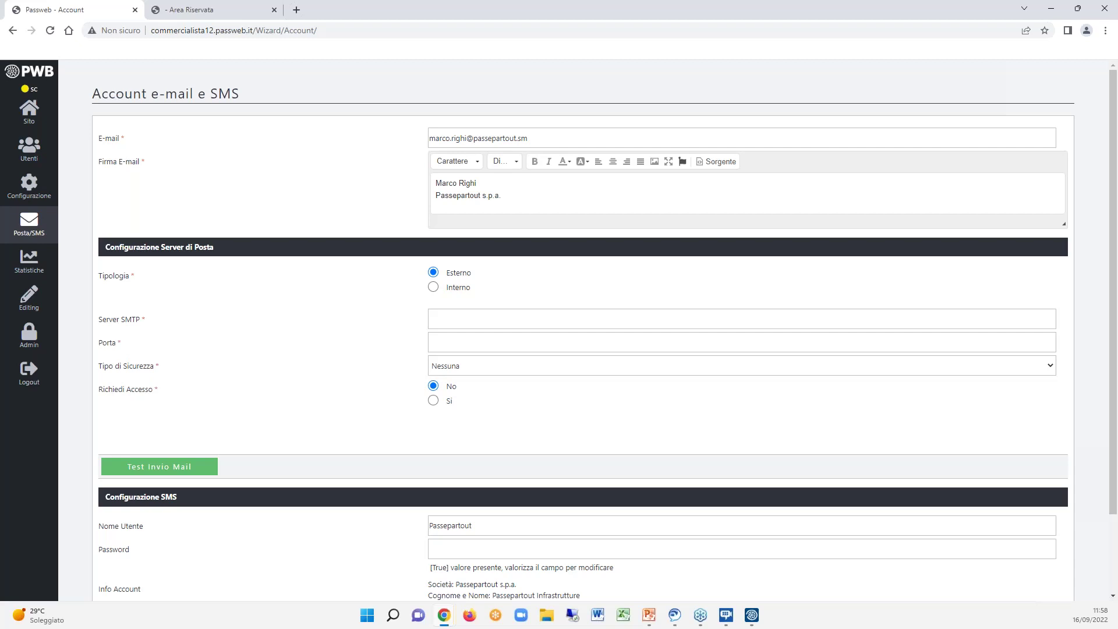
click(433, 287)
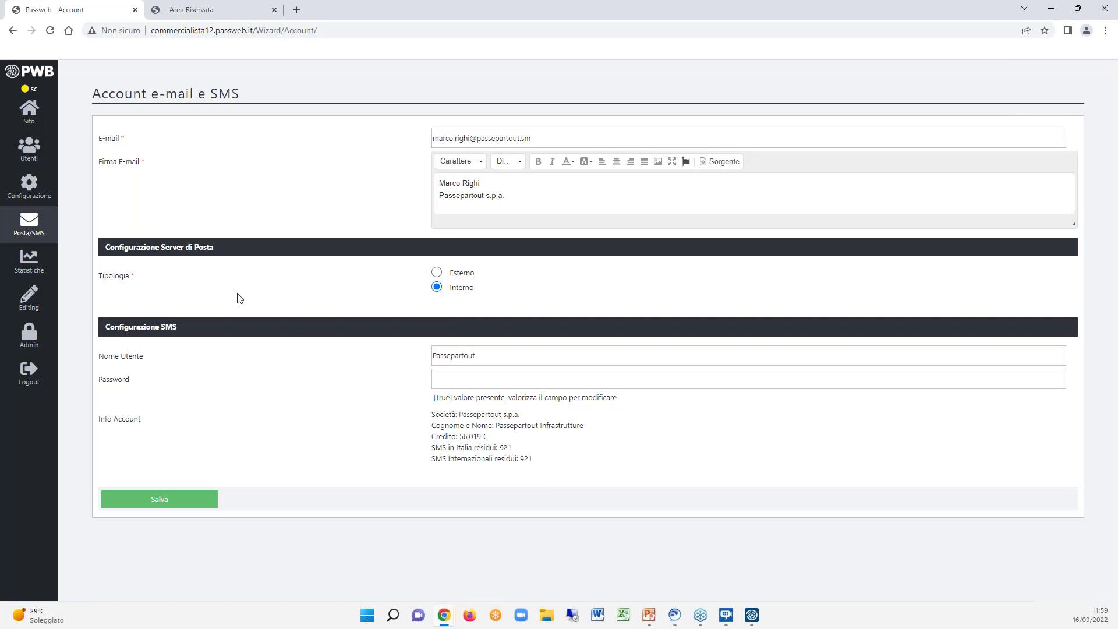
key(super+shift+q)
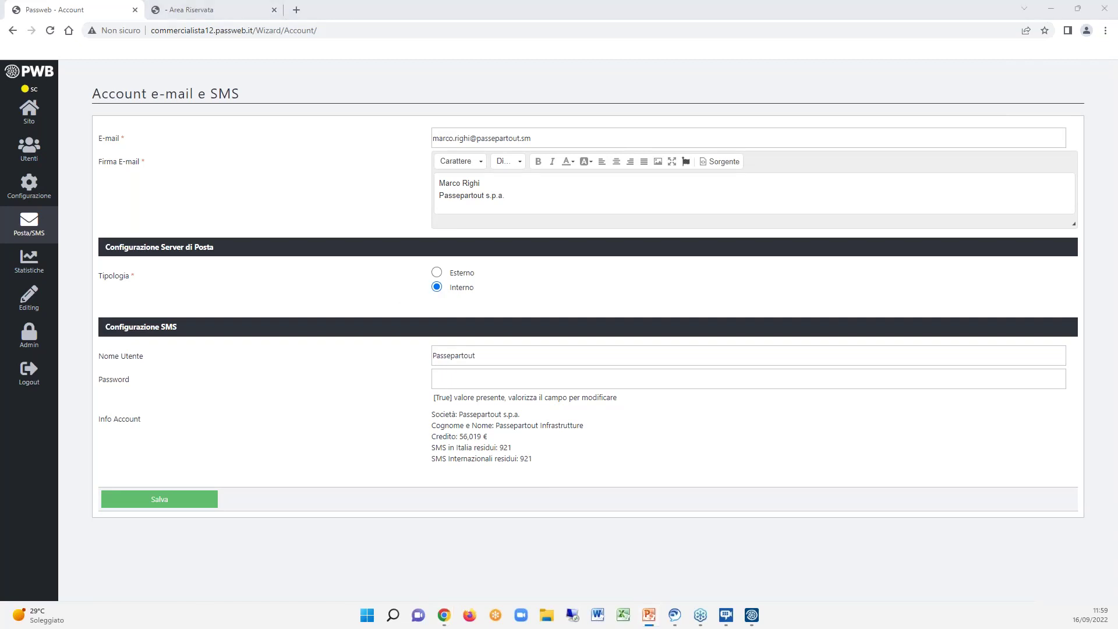
Return to live editing and access the inner components of the header's contenitore contatti in component management mode.
click(36, 302)
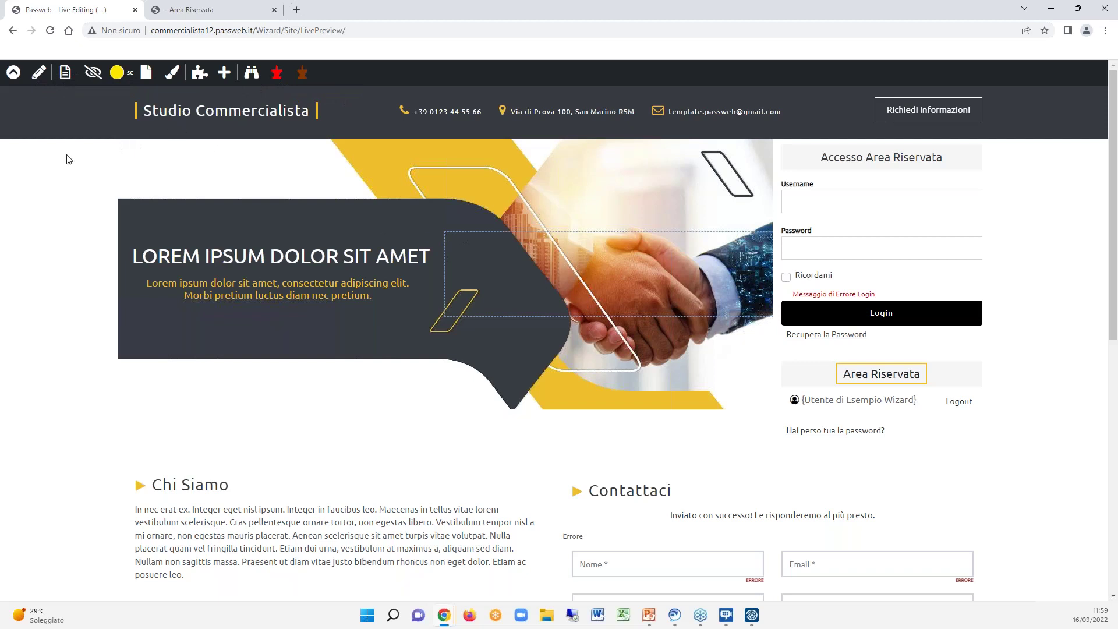
key(alt+Tab)
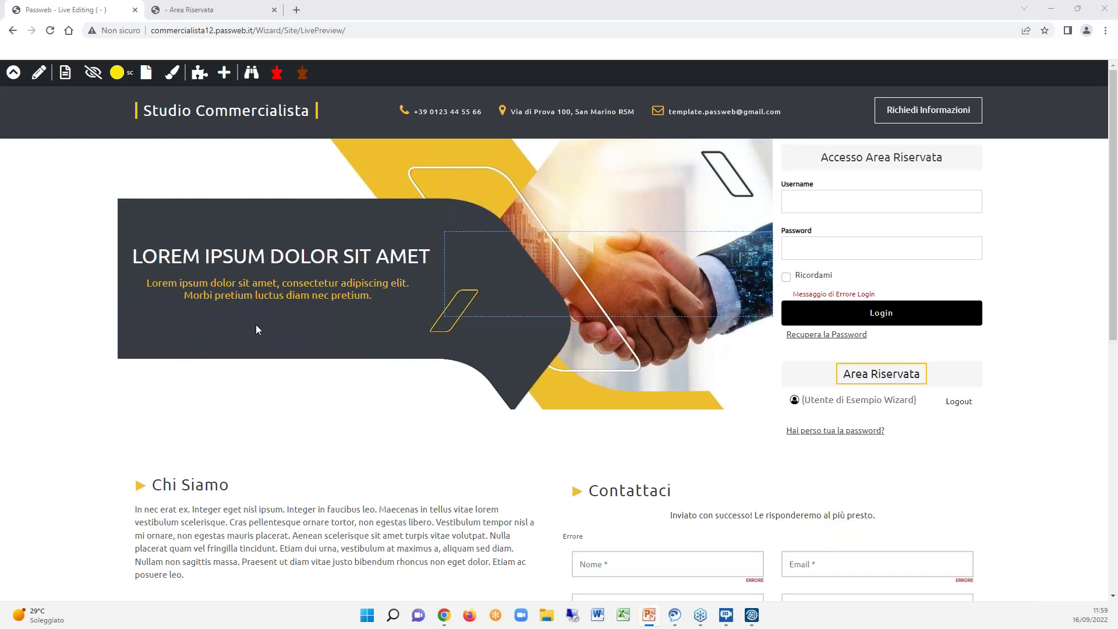
click(199, 80)
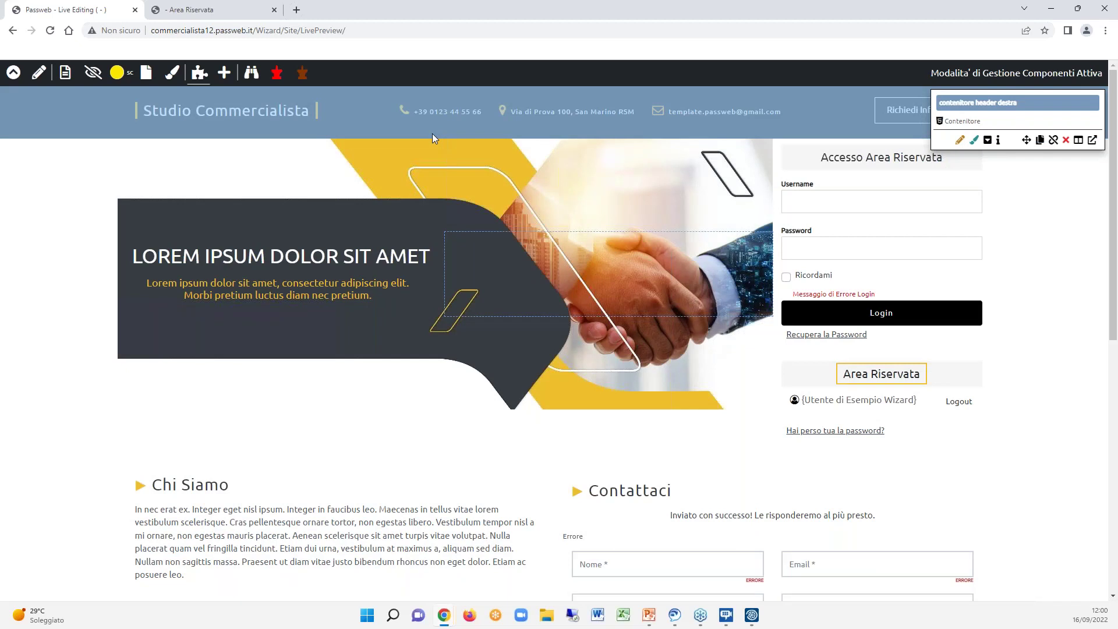
click(987, 141)
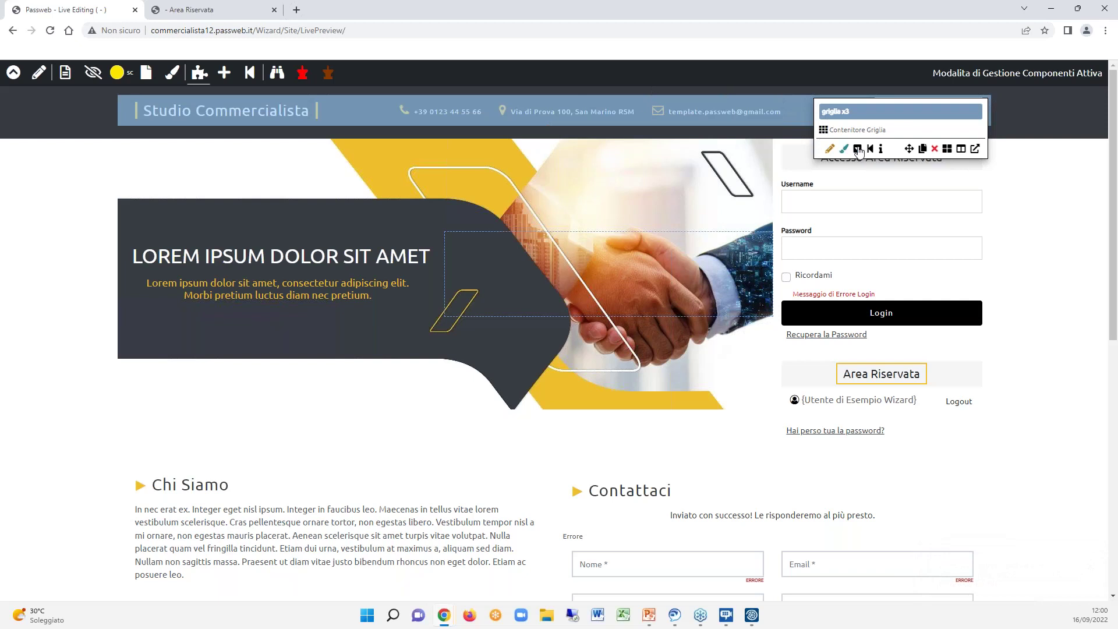
click(858, 149)
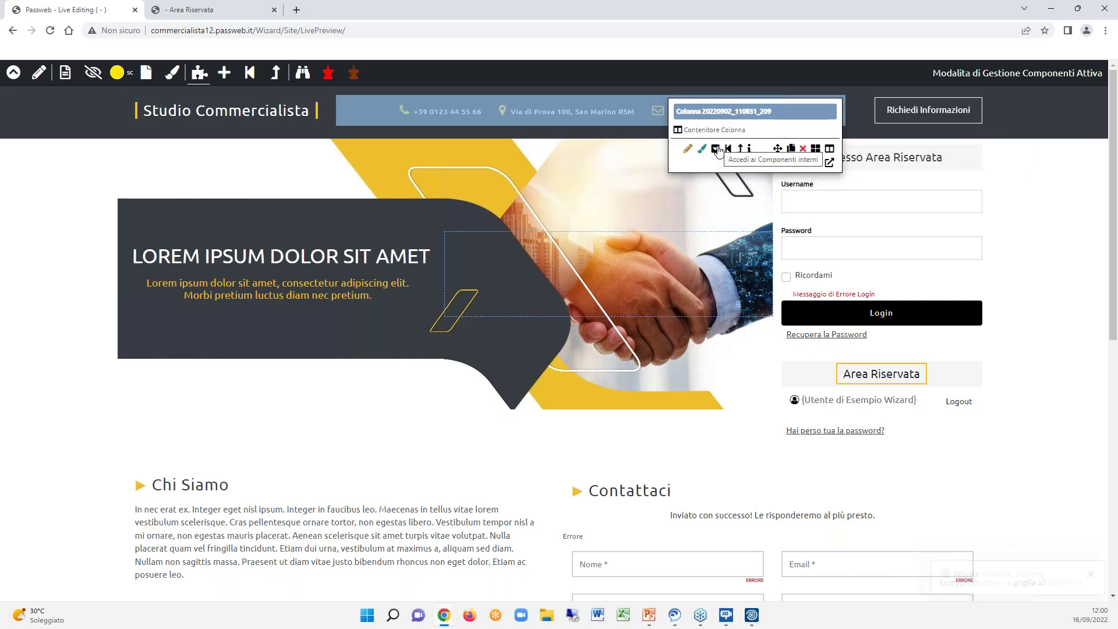
click(715, 149)
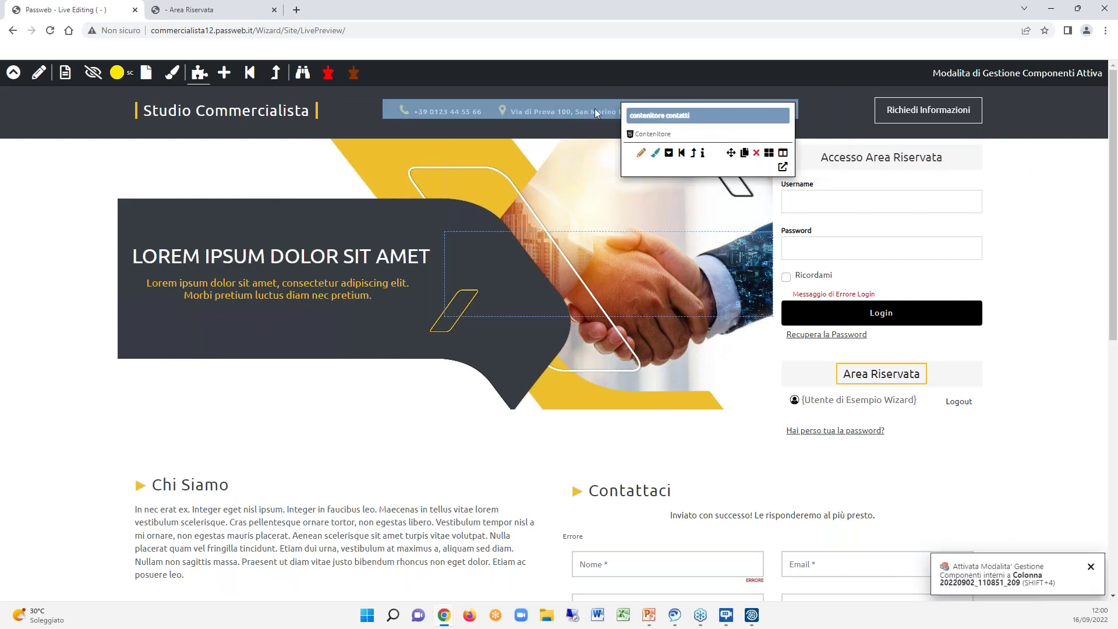
click(670, 154)
Open the header's telefono paragraph for editing and review its component data and text content.
mouse_move(435, 113)
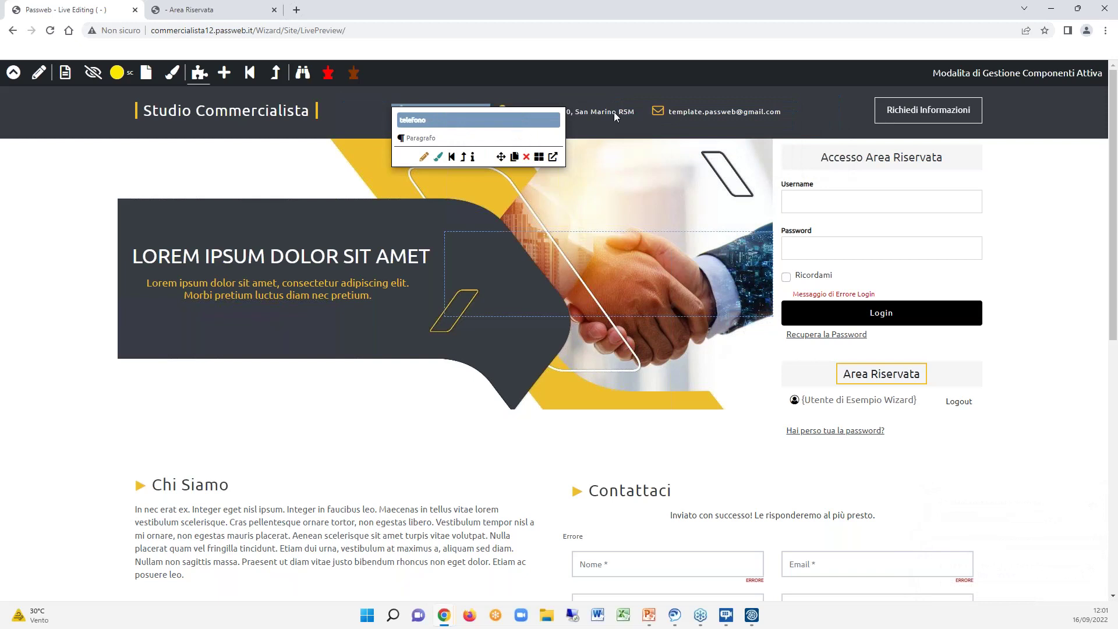
click(422, 157)
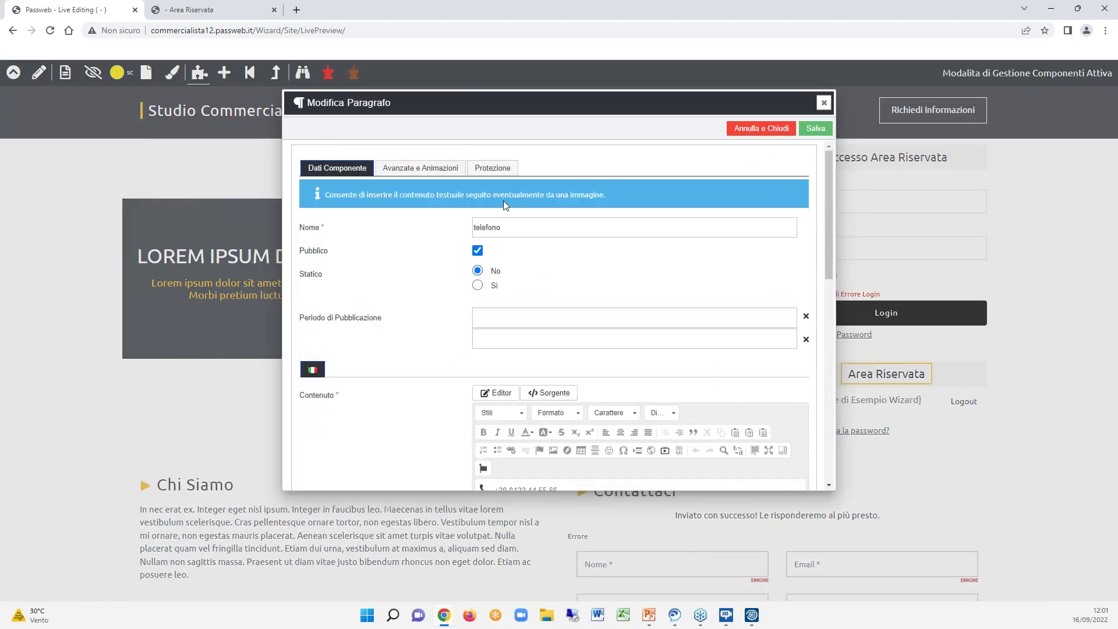
click(822, 104)
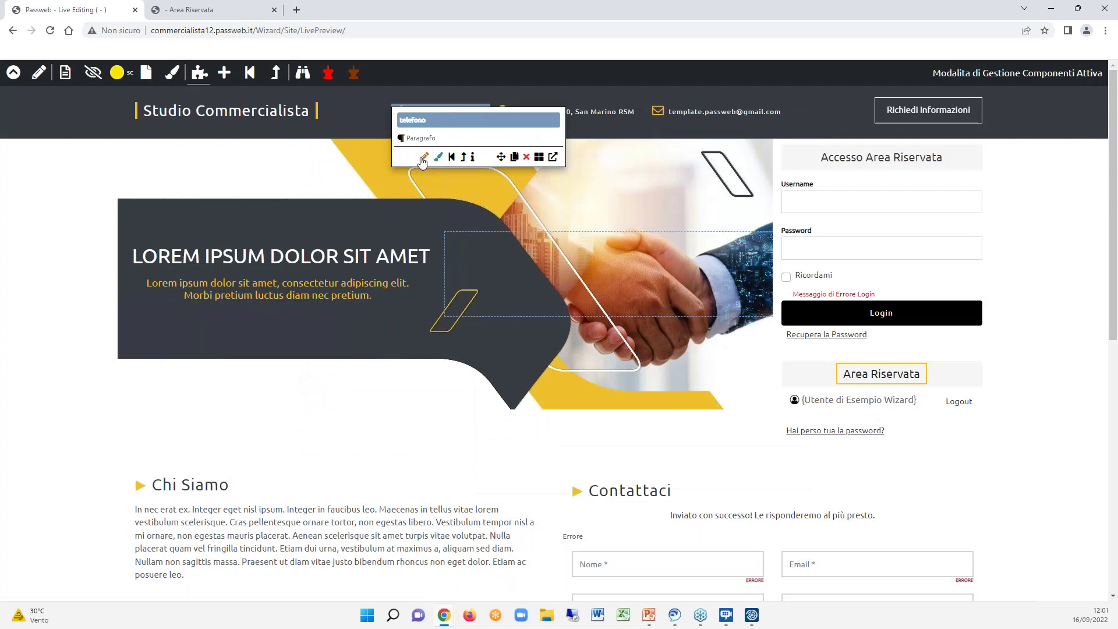
click(424, 157)
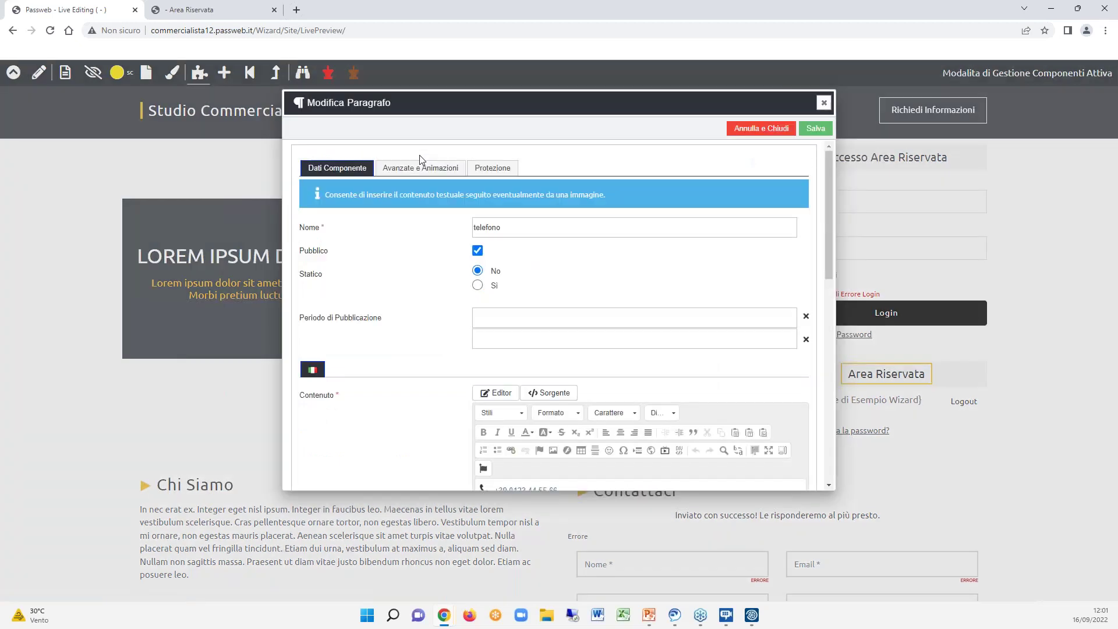
scroll(640, 288, down, 4)
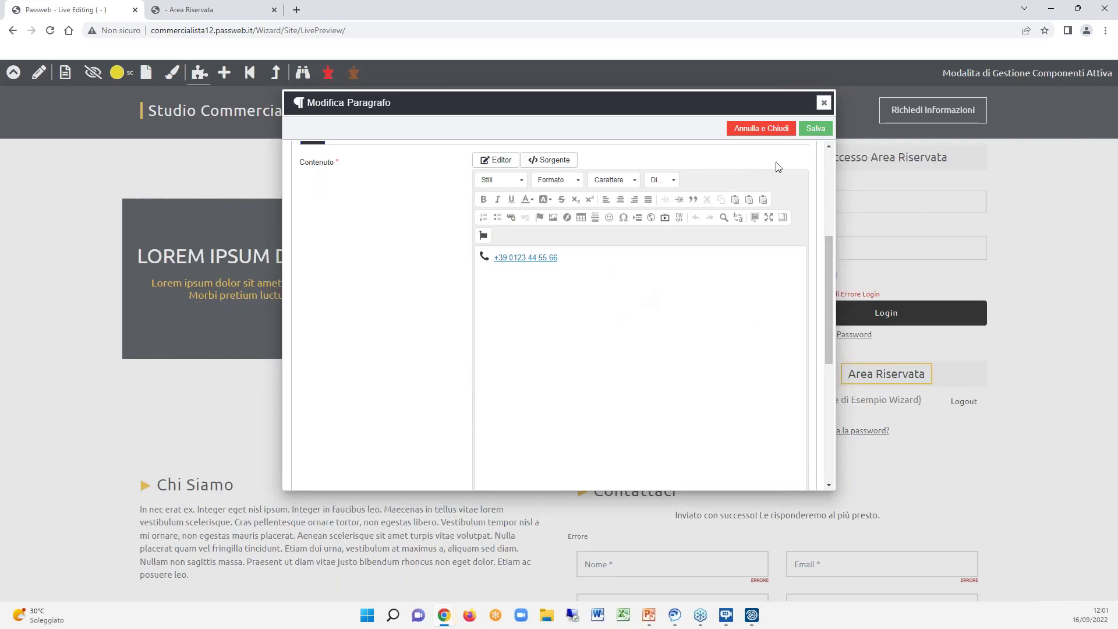
scroll(750, 247, up, 3)
scroll(748, 246, up, 1)
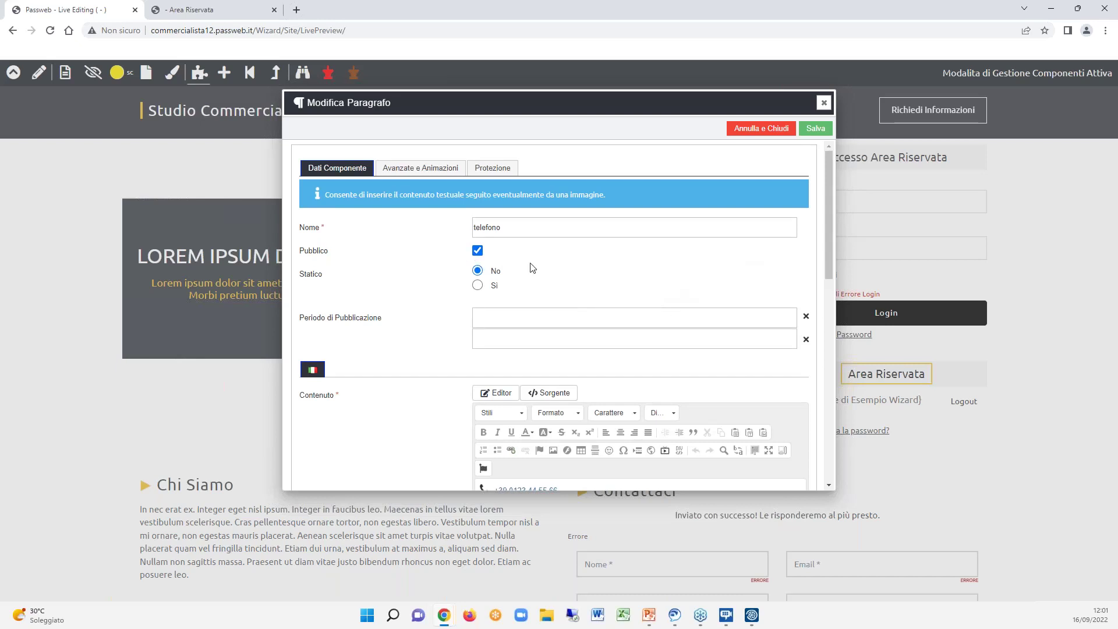
Check the telefono paragraph's Pubblico option, publication period and content editor, and close it without saving.
click(478, 251)
click(478, 251)
scroll(548, 252, down, 2)
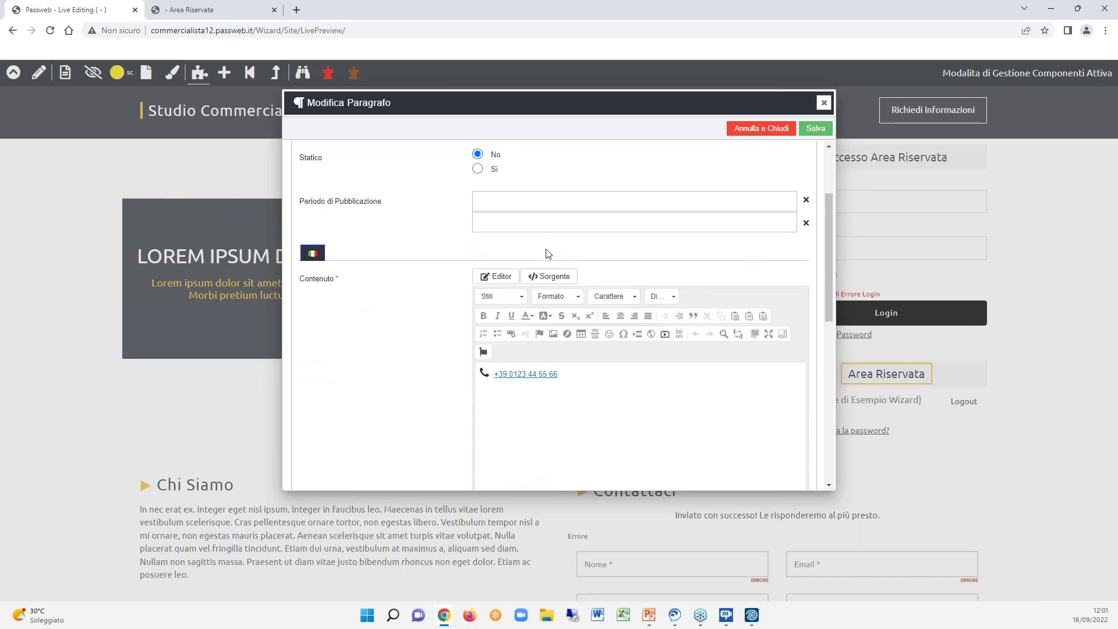
scroll(547, 250, up, 1)
scroll(550, 252, down, 1)
scroll(547, 255, down, 2)
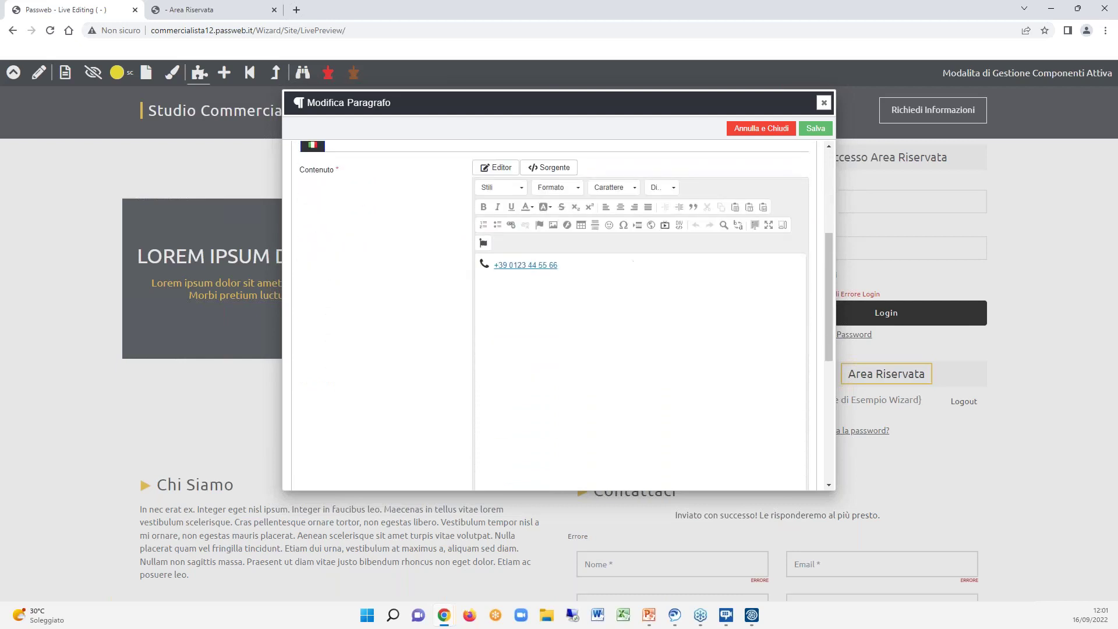
scroll(546, 259, up, 1)
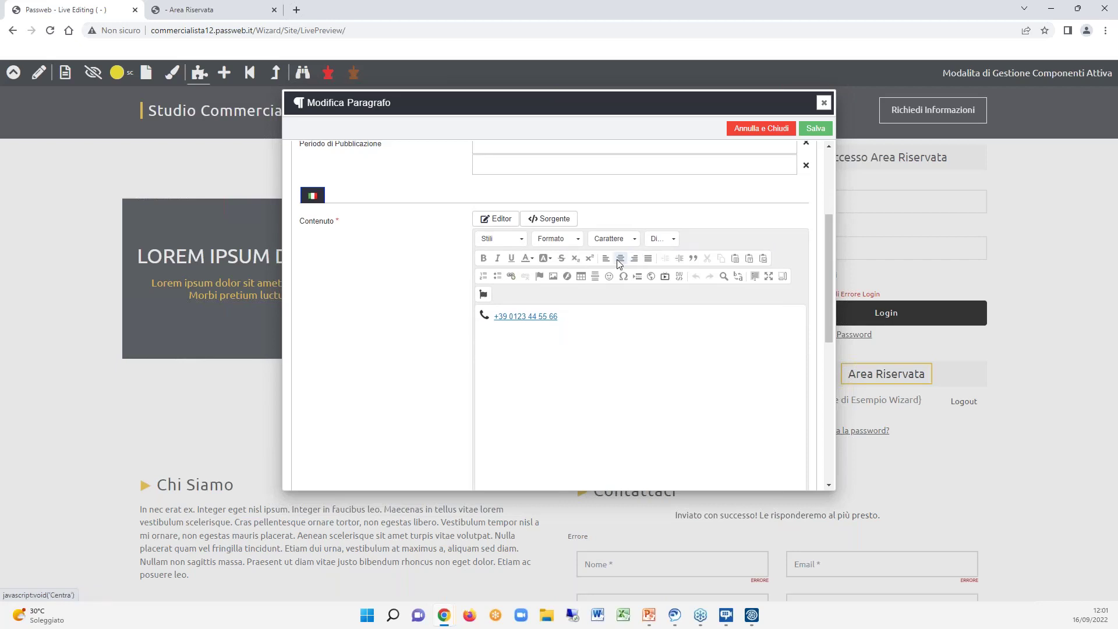
scroll(616, 260, up, 3)
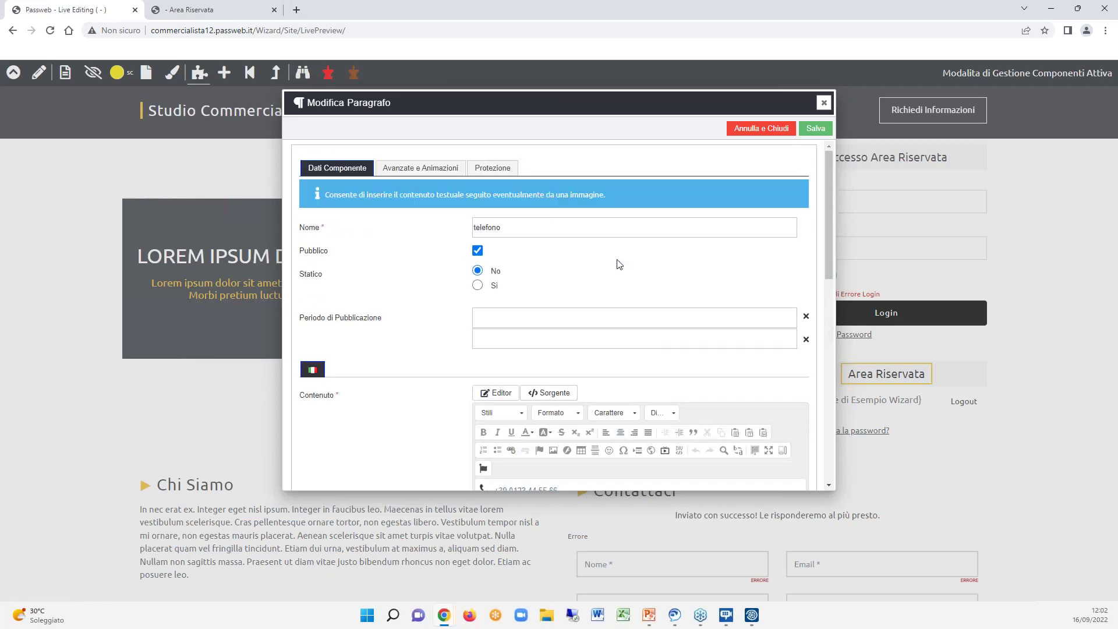
scroll(618, 265, down, 2)
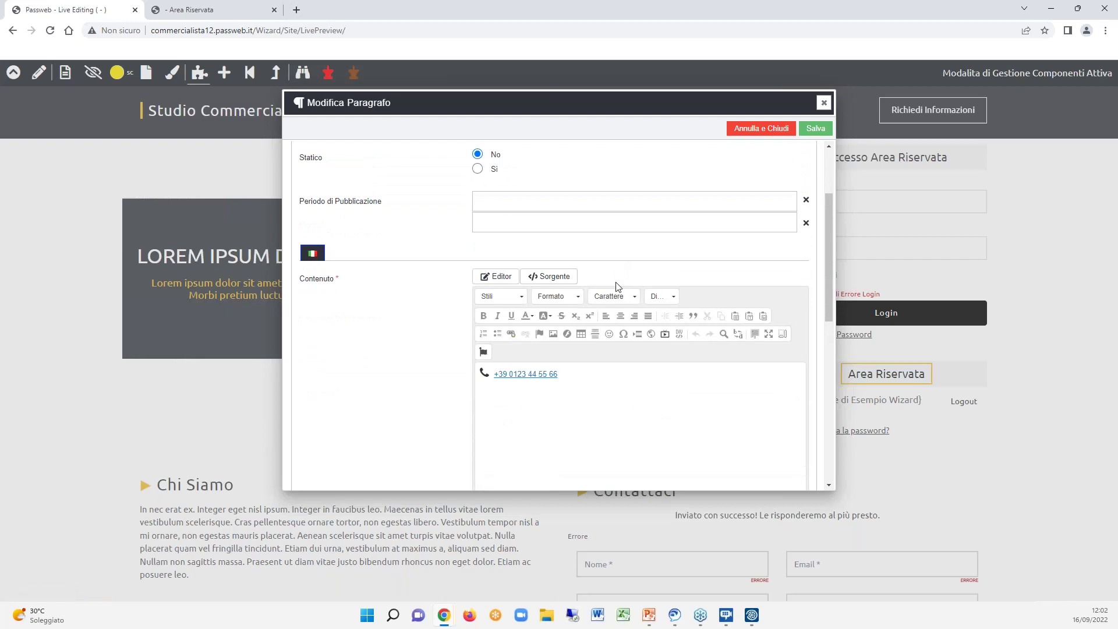
drag(604, 372, 492, 374)
click(620, 381)
click(824, 104)
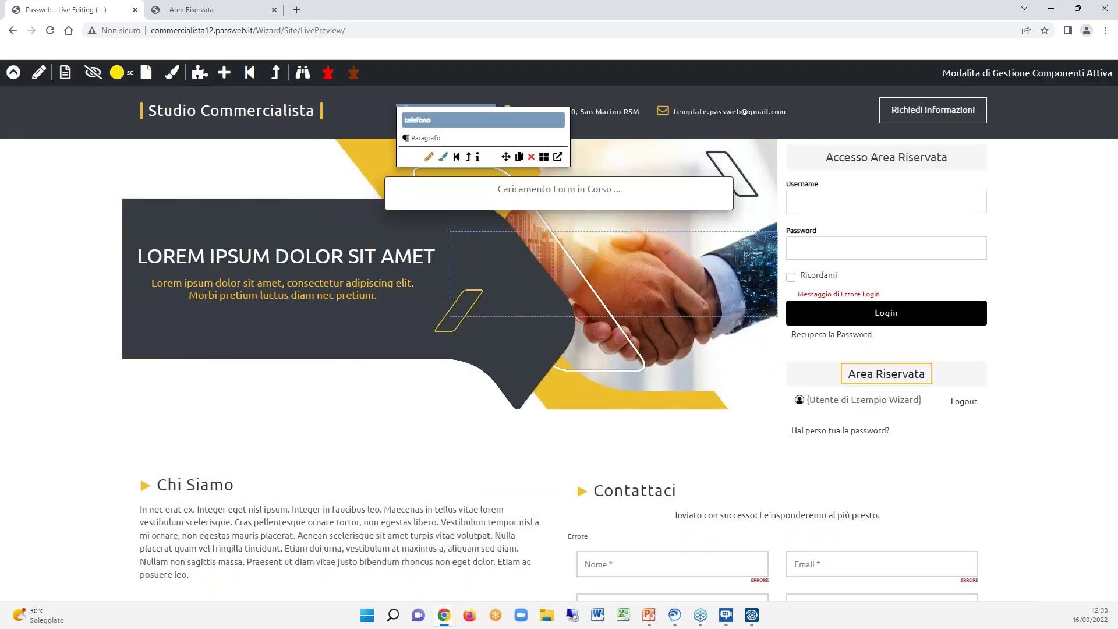
Examine the telefono paragraph editor's Incolla, Incolla come testo semplice and Incolla da Word options, and close the paragraph without saving.
click(423, 158)
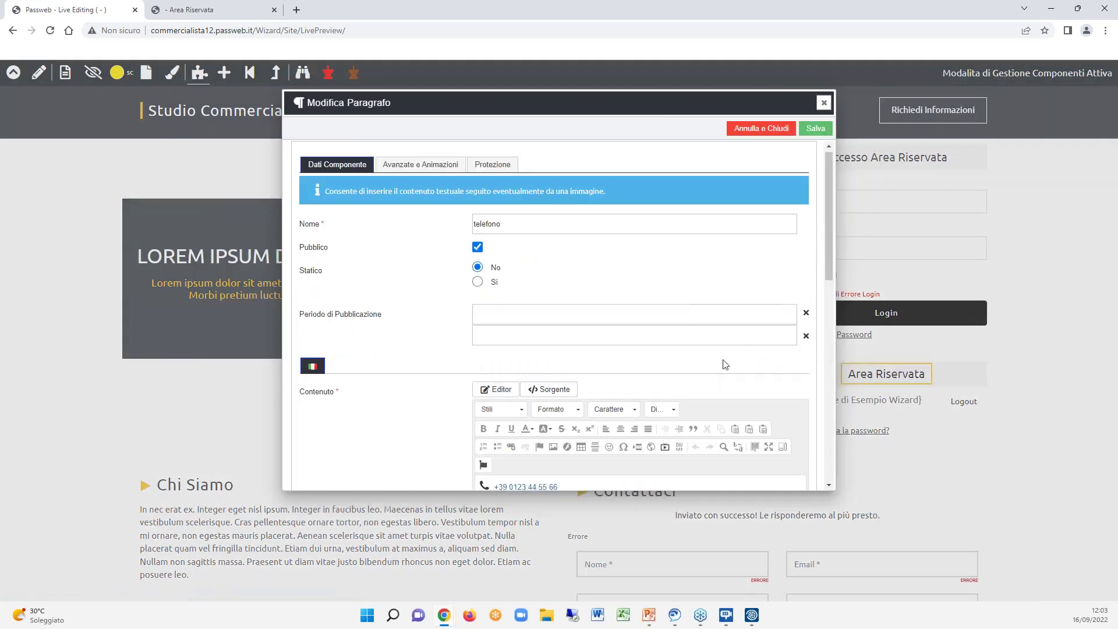
scroll(725, 364, down, 2)
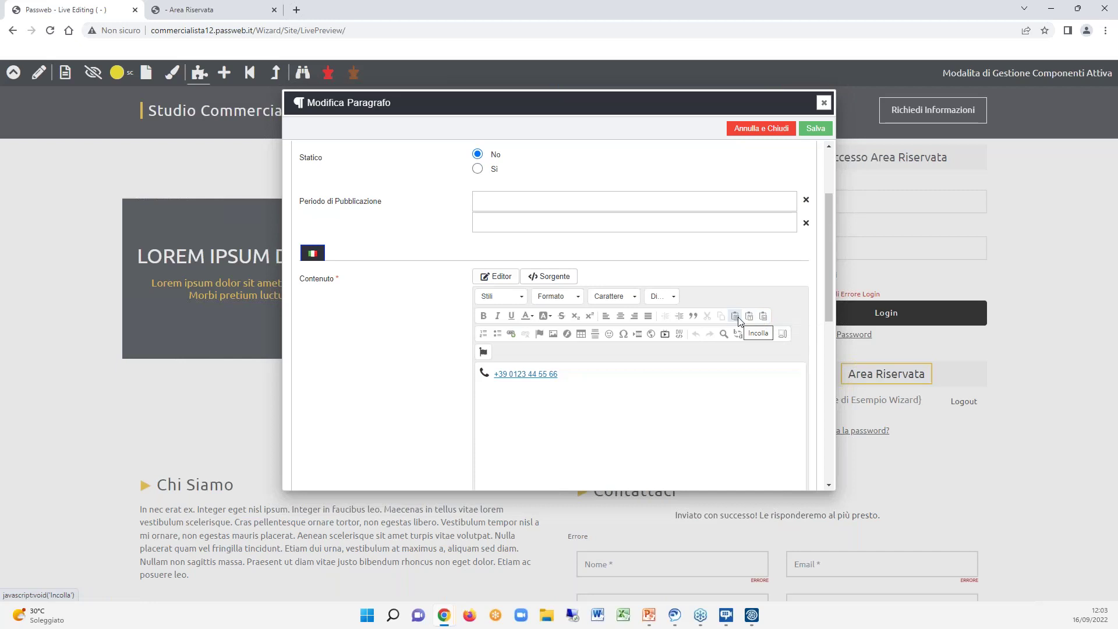
click(736, 316)
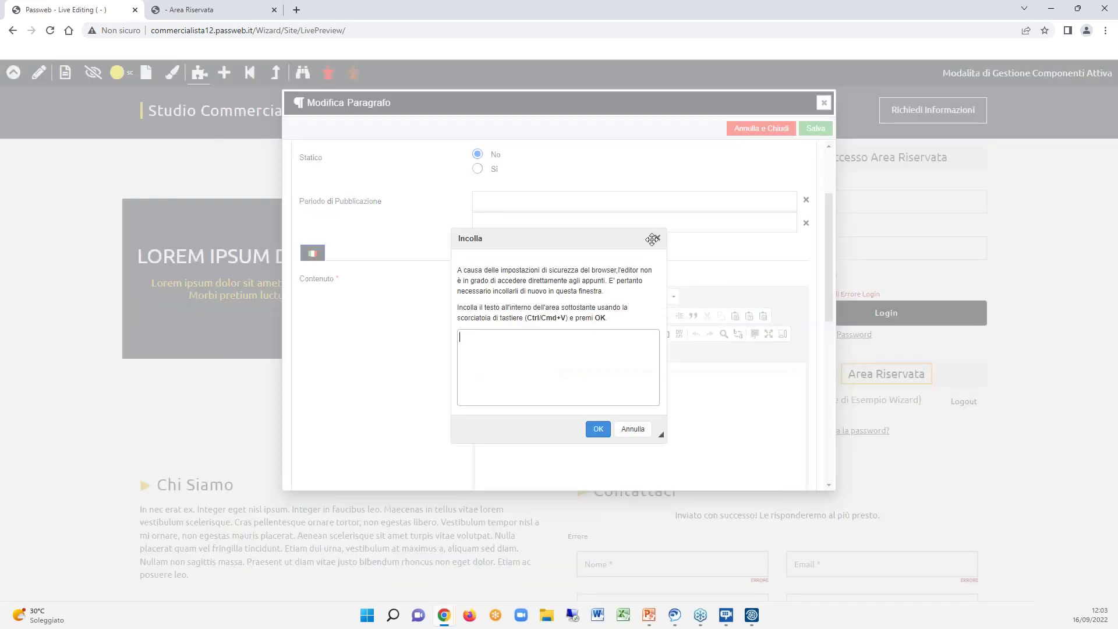
click(656, 240)
click(749, 316)
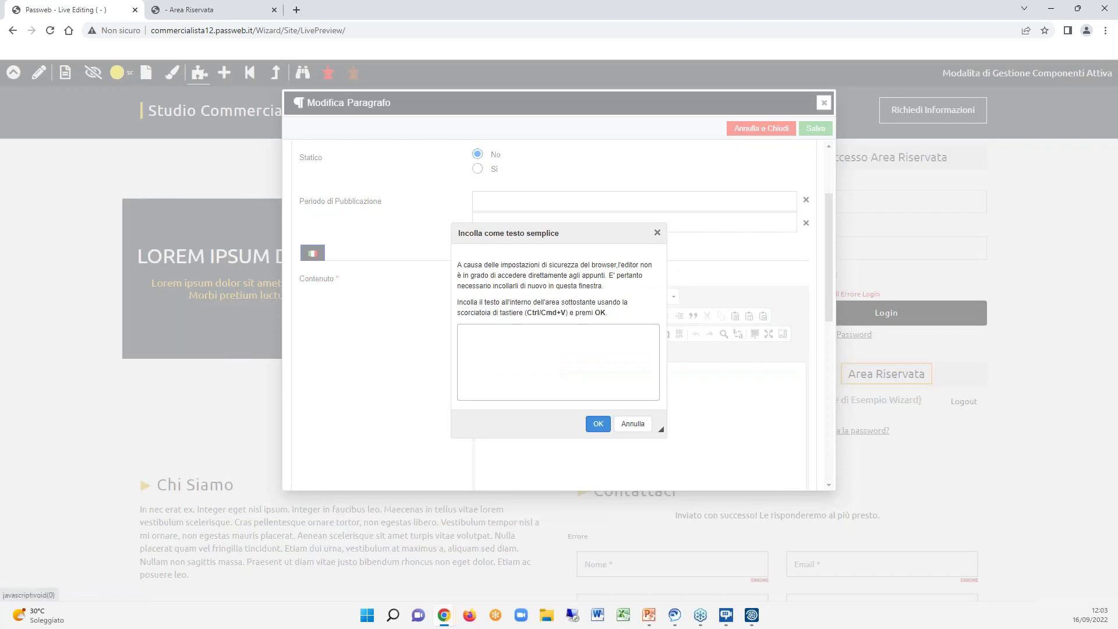
click(657, 233)
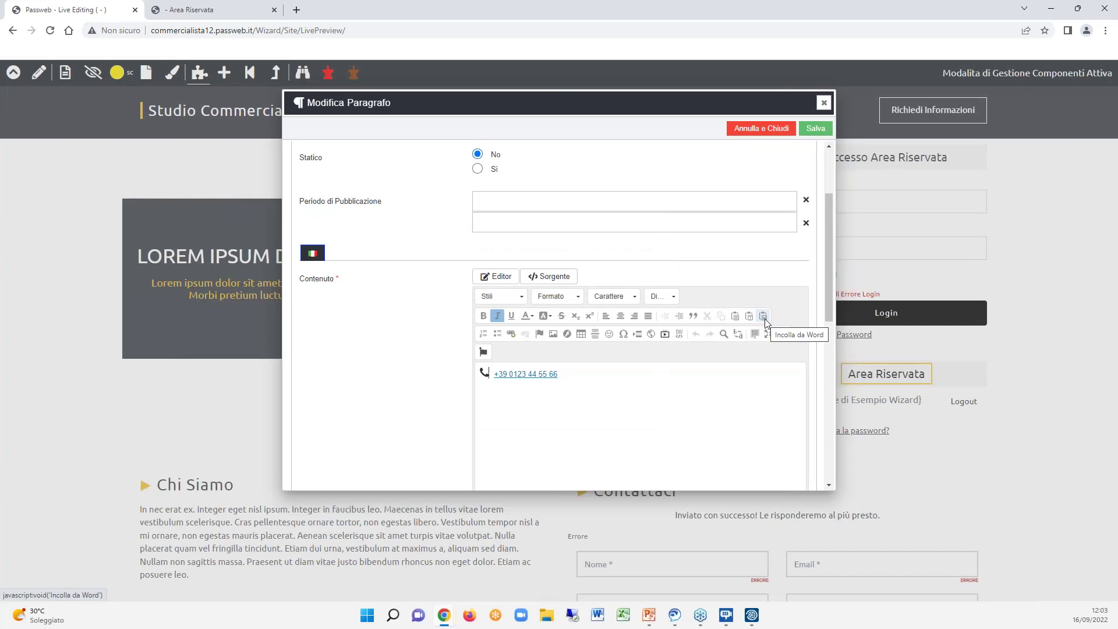
click(763, 316)
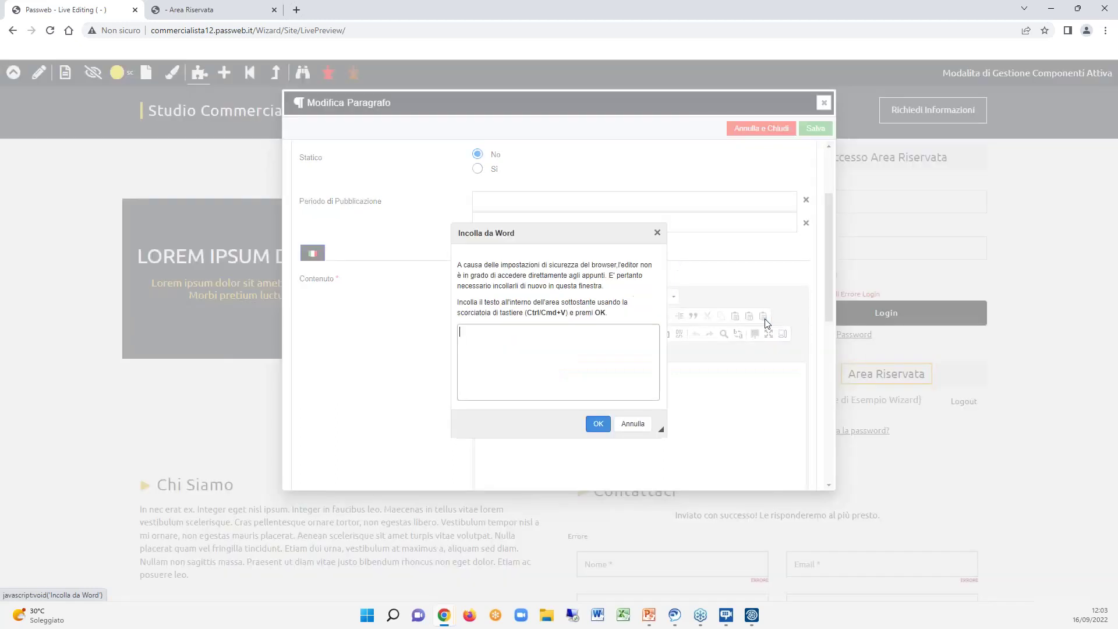
click(656, 234)
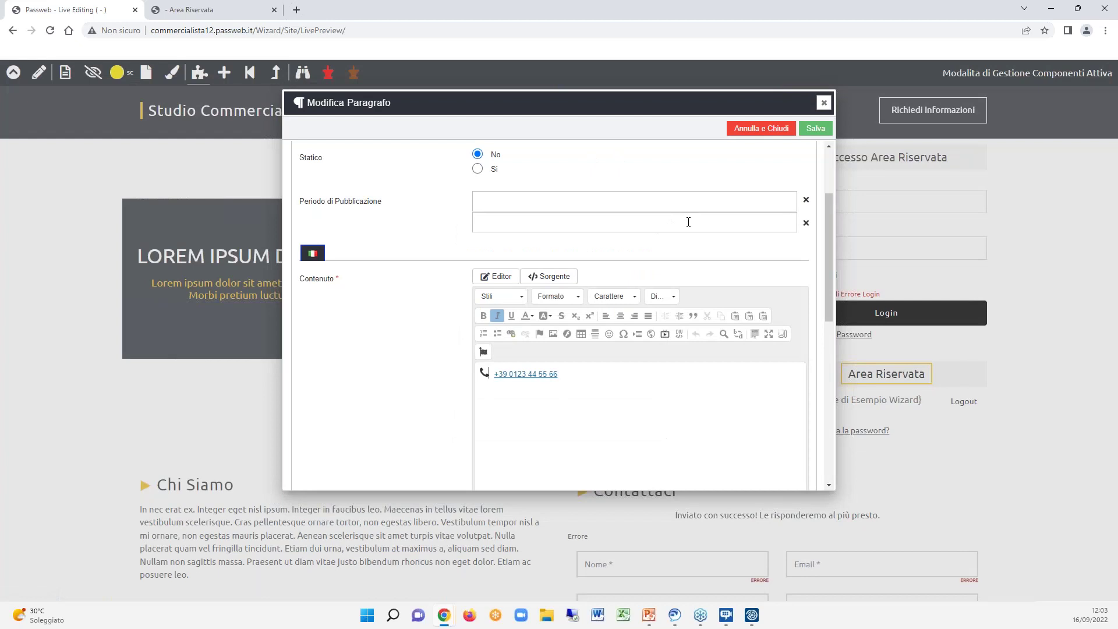
click(823, 104)
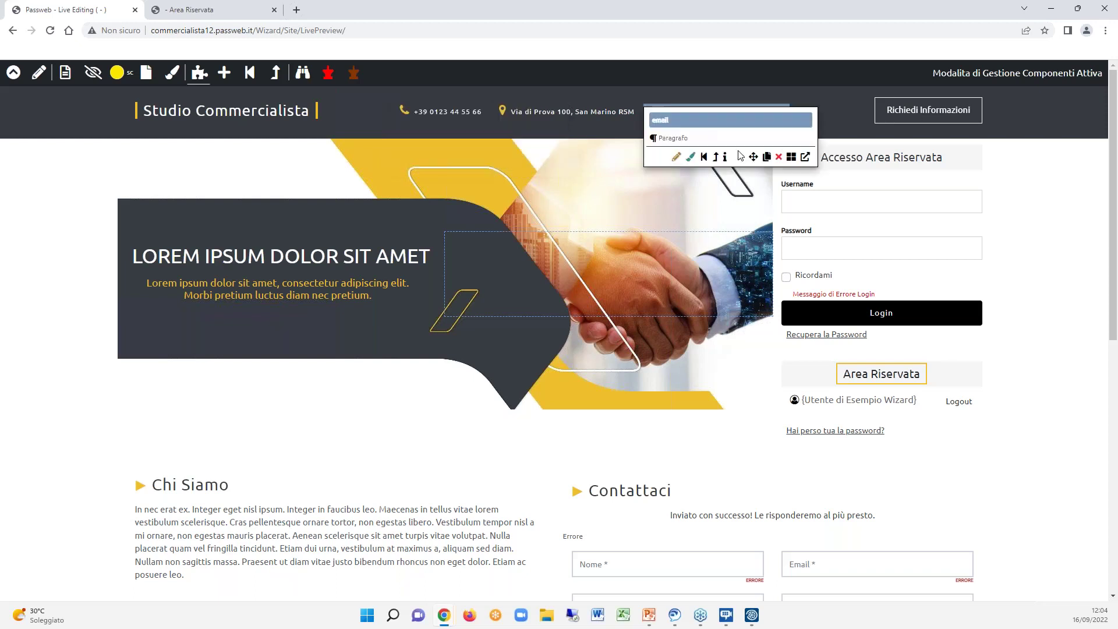
Leave component management mode and look over the home page from the header and its Richiedi Informazioni link down to the contact form and footer.
click(252, 74)
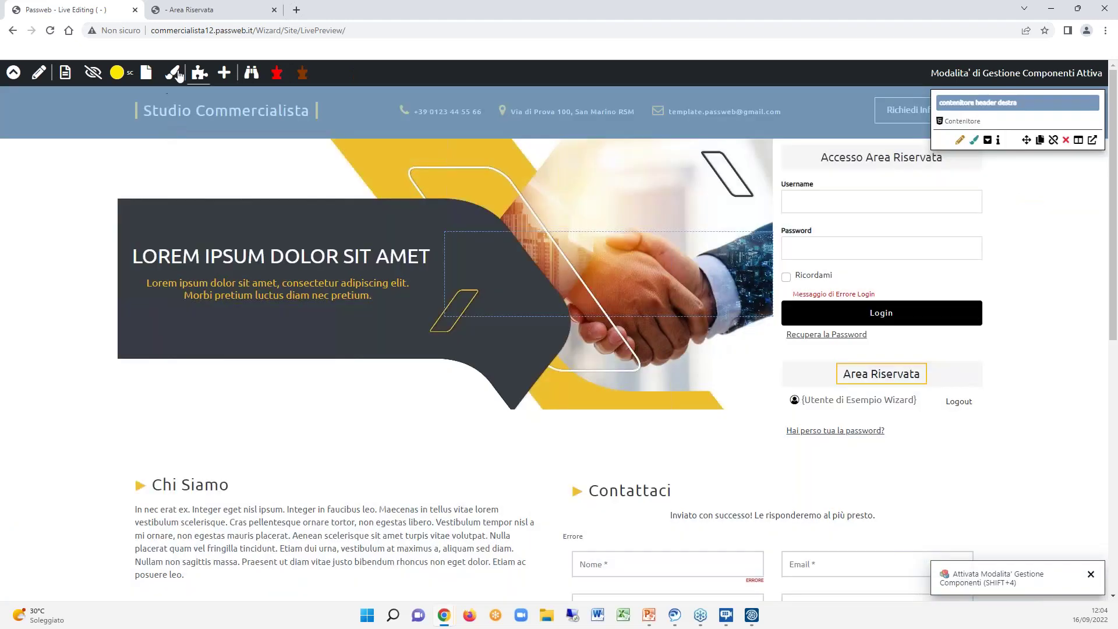
click(199, 74)
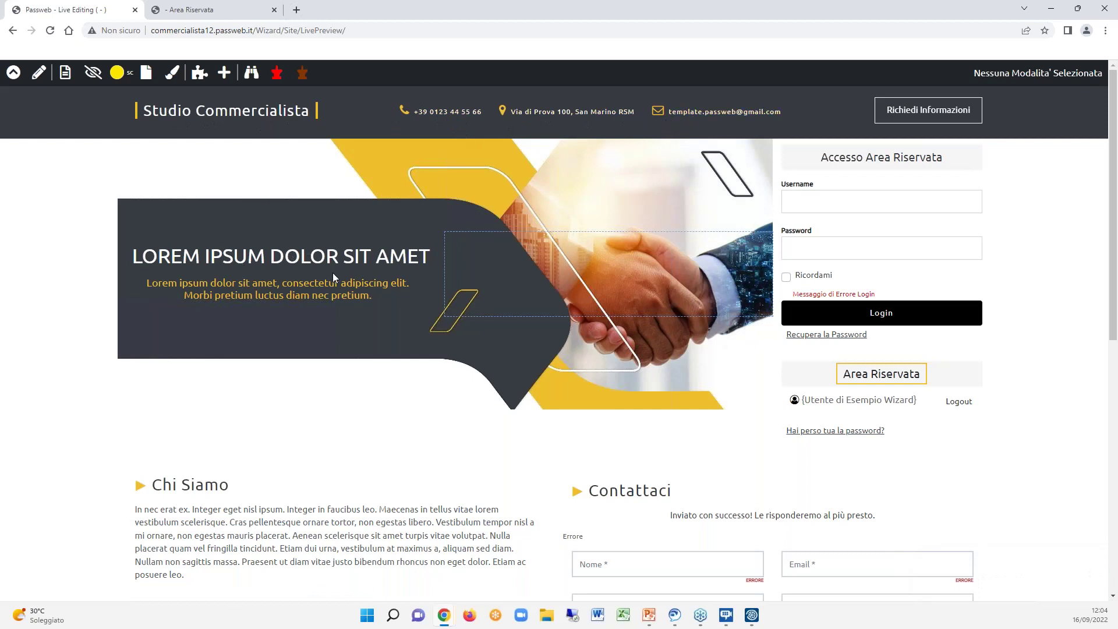
scroll(335, 276, down, 2)
scroll(335, 276, up, 2)
scroll(421, 314, down, 5)
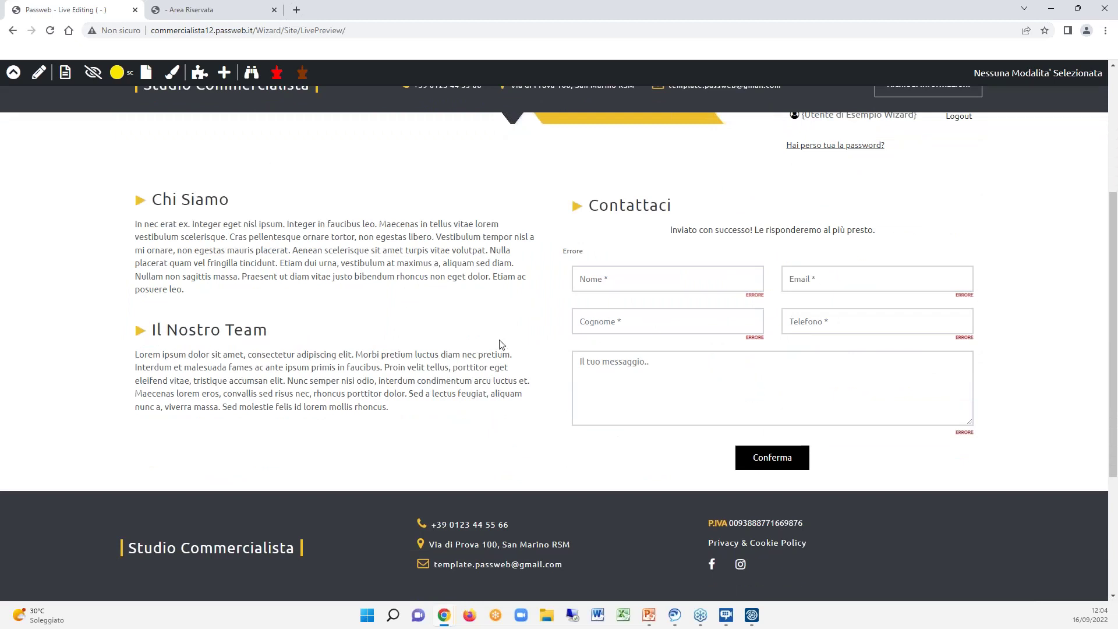
scroll(501, 344, up, 2)
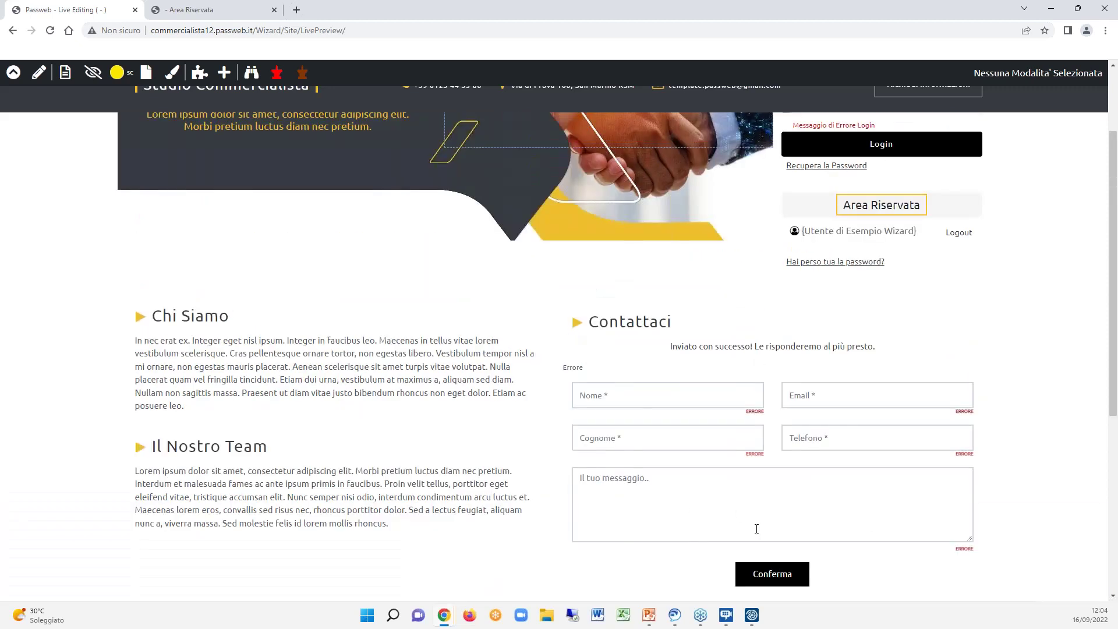
scroll(808, 392, up, 3)
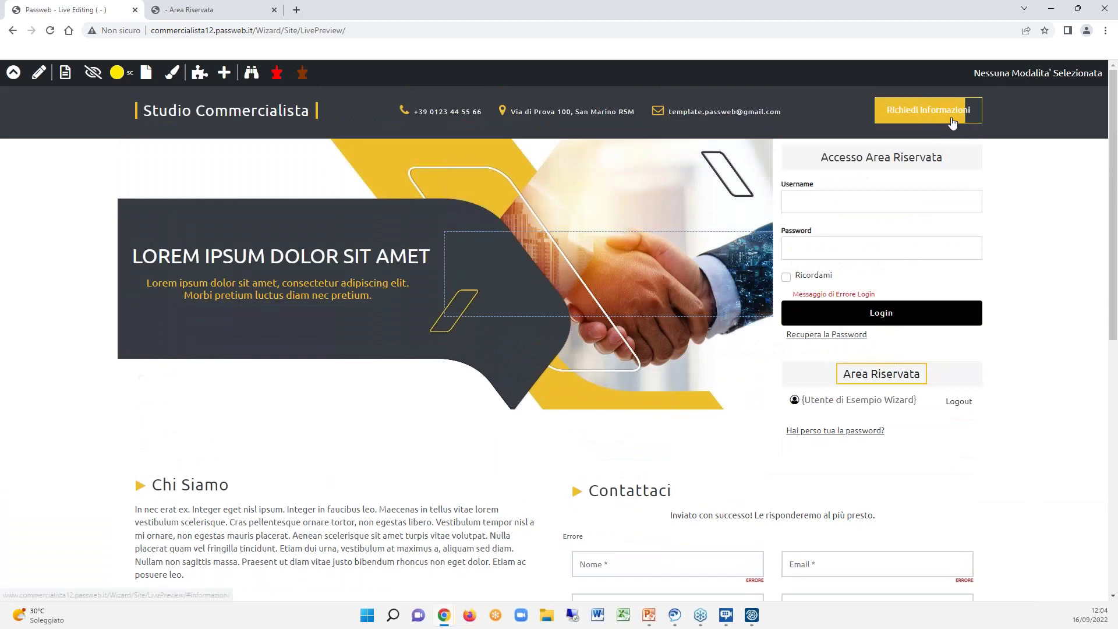
scroll(1004, 326, down, 4)
scroll(1007, 329, up, 4)
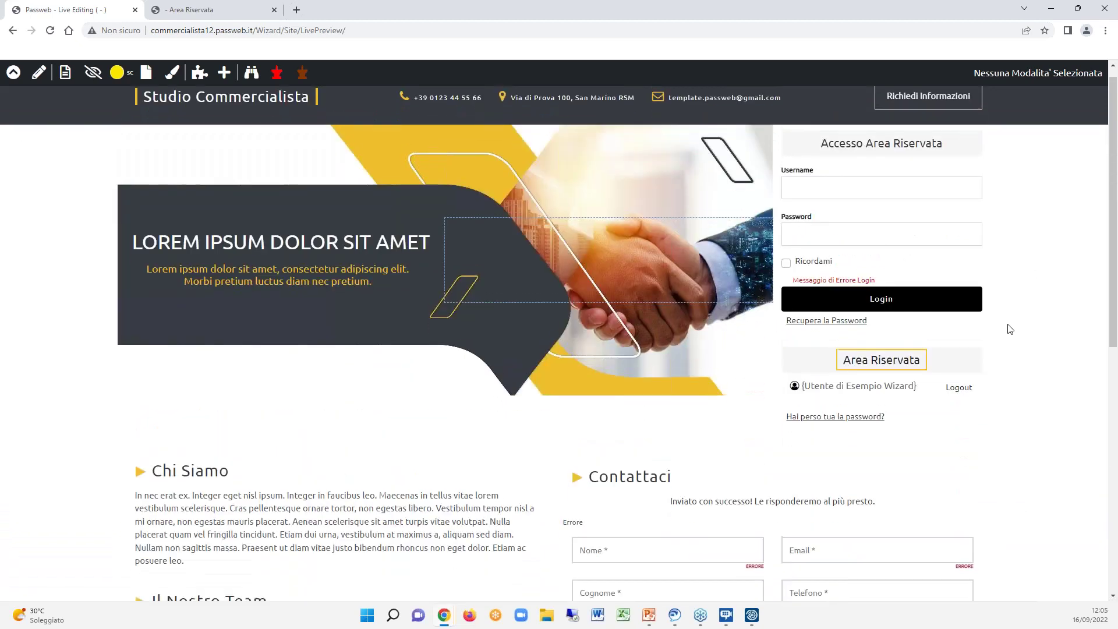
scroll(1007, 327, down, 6)
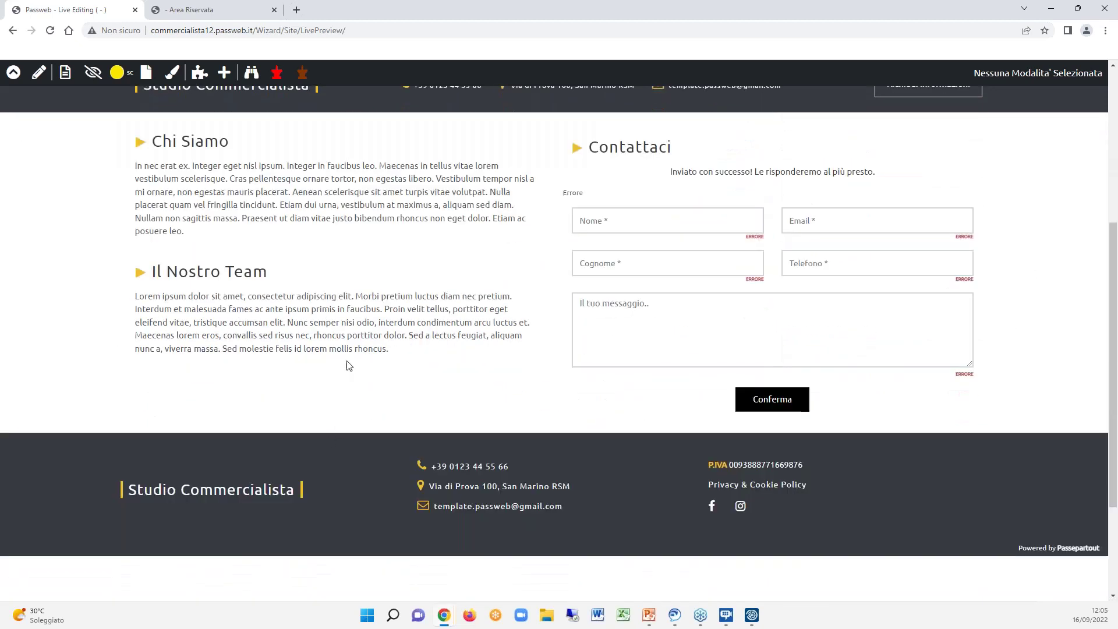
scroll(349, 367, up, 6)
scroll(472, 169, down, 9)
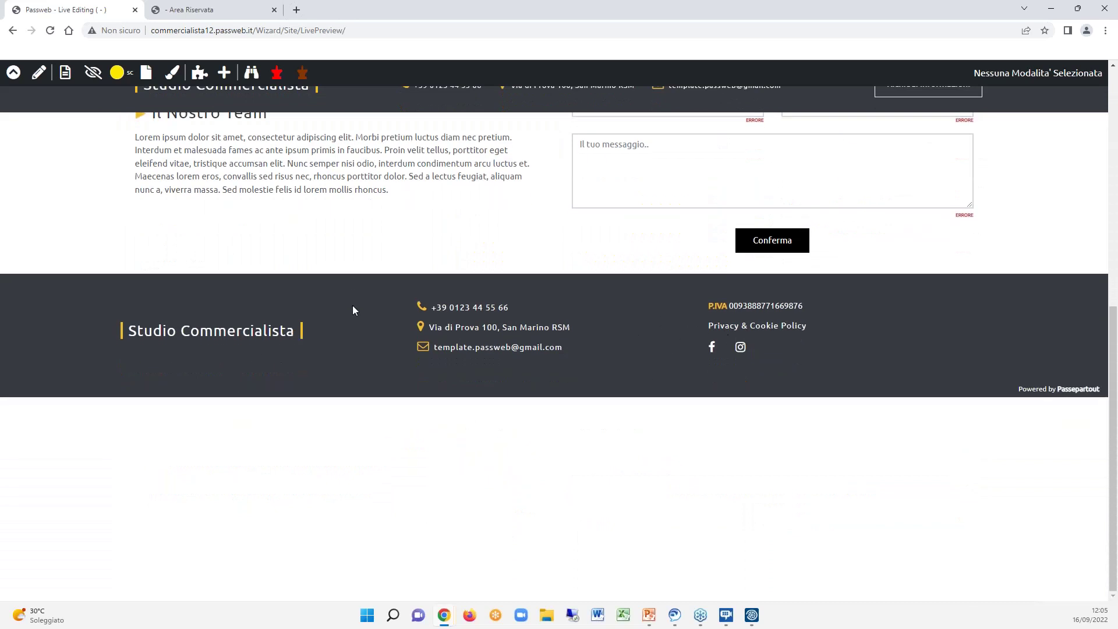
scroll(356, 331, up, 9)
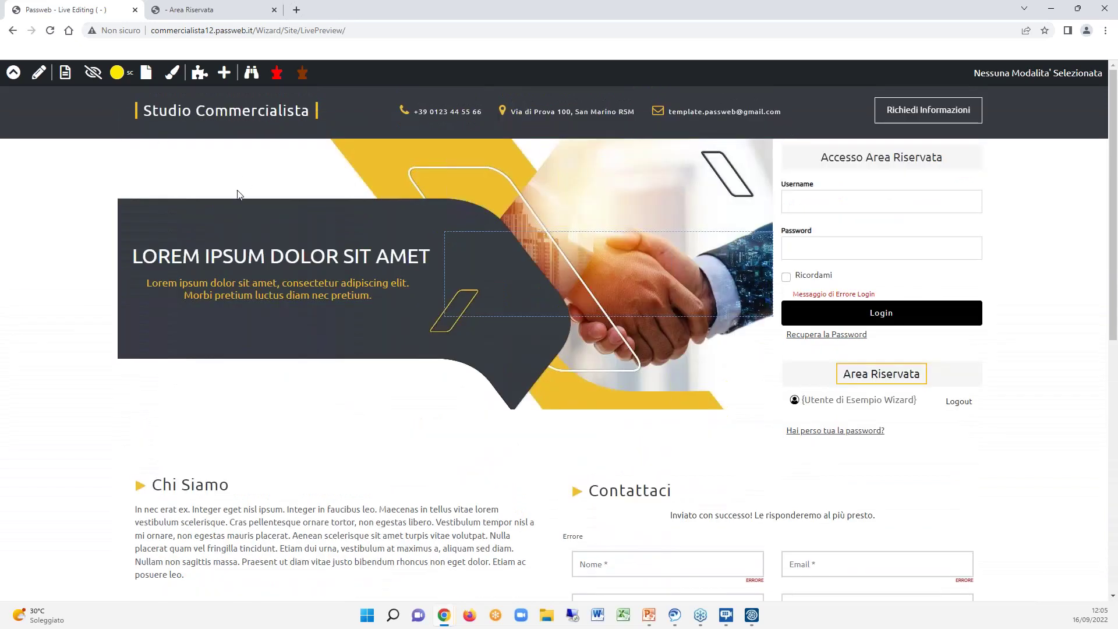
Visit the site's dashboard and return to live editing.
click(16, 73)
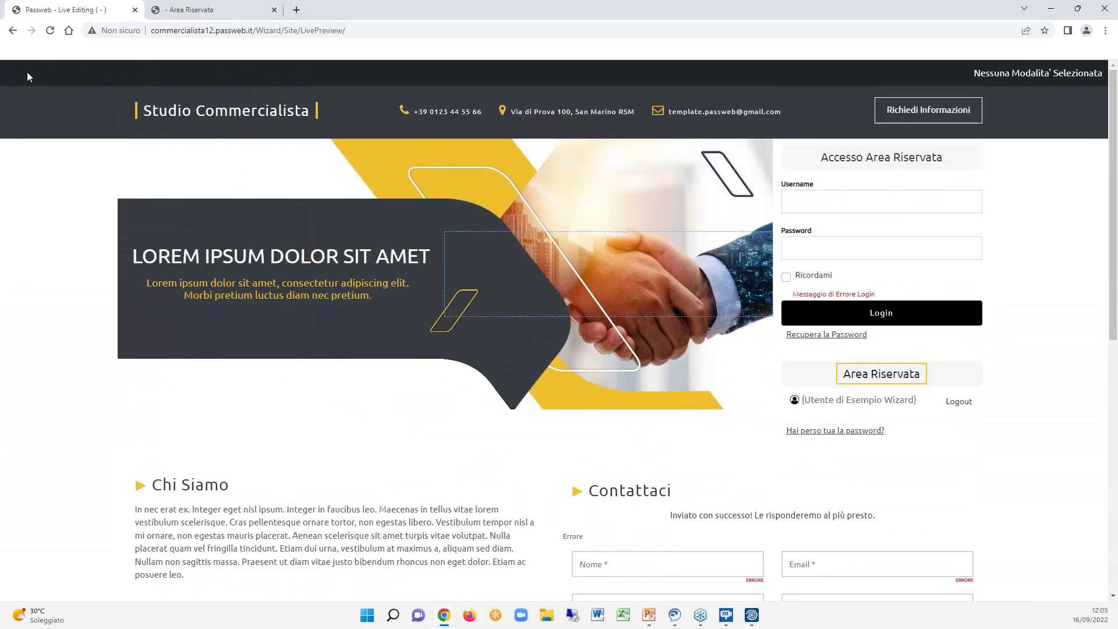
click(29, 152)
click(94, 152)
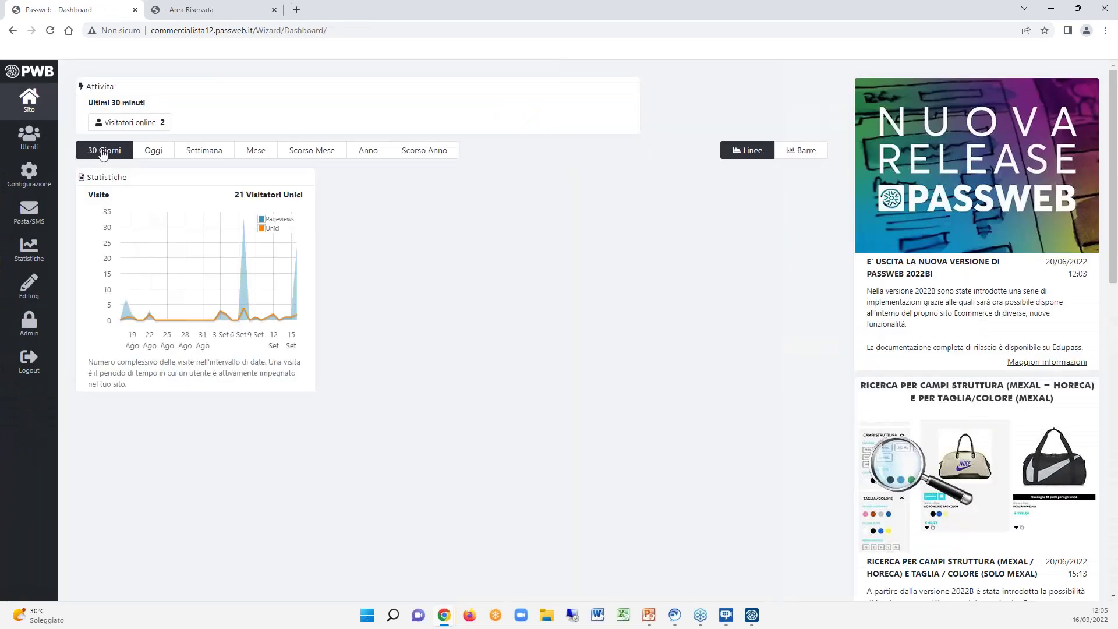
click(34, 296)
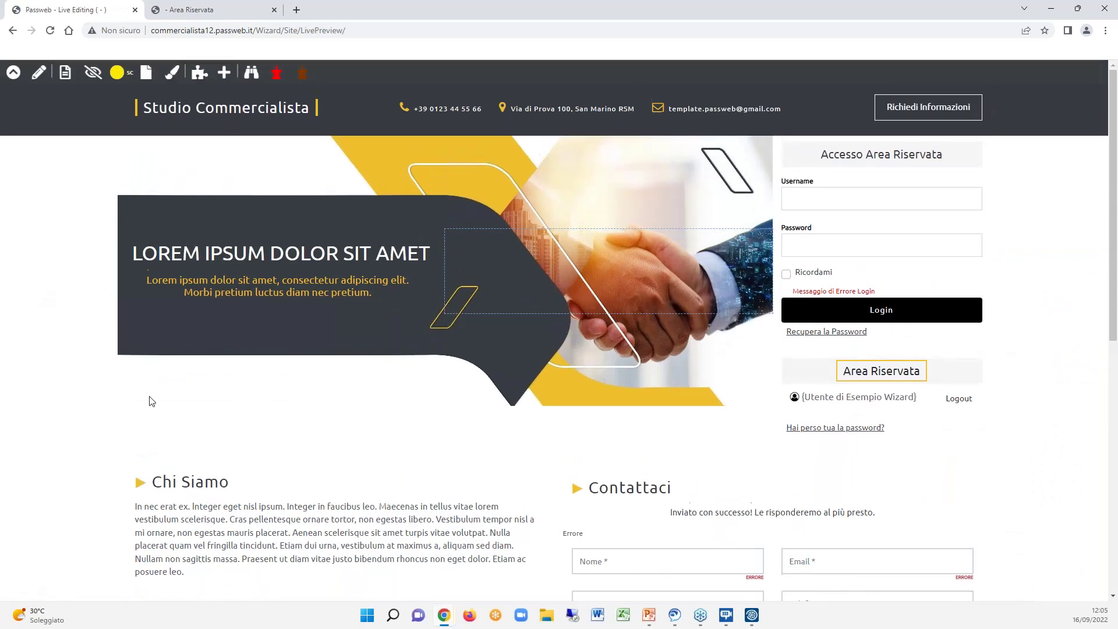
In component management mode, access the components inside the header's logo column through contenitore header destra and griglia x3.
click(198, 74)
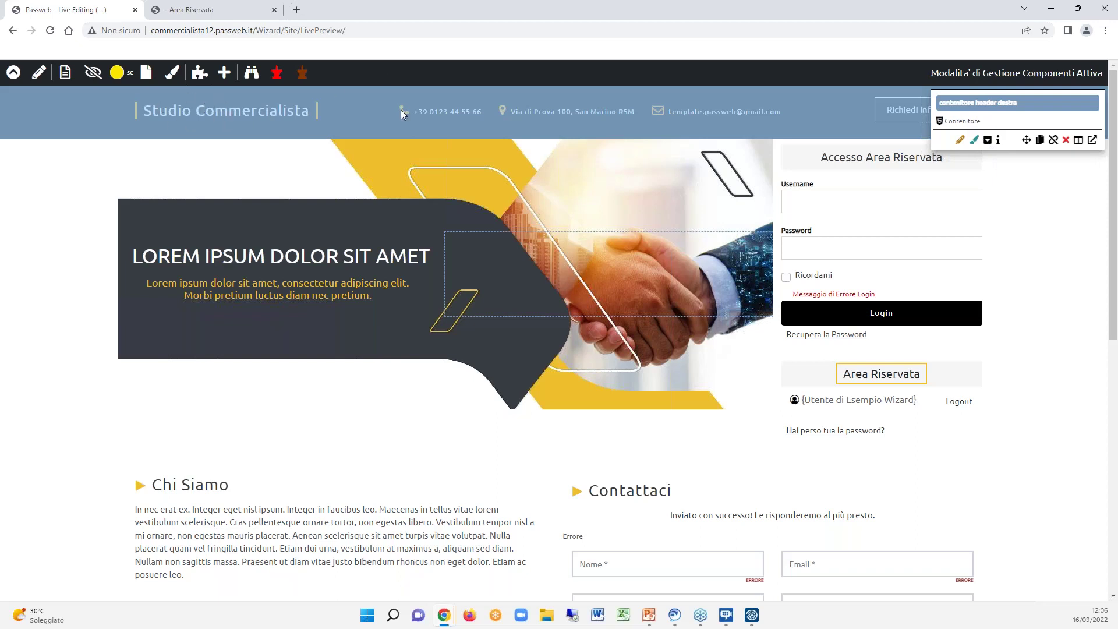
click(992, 142)
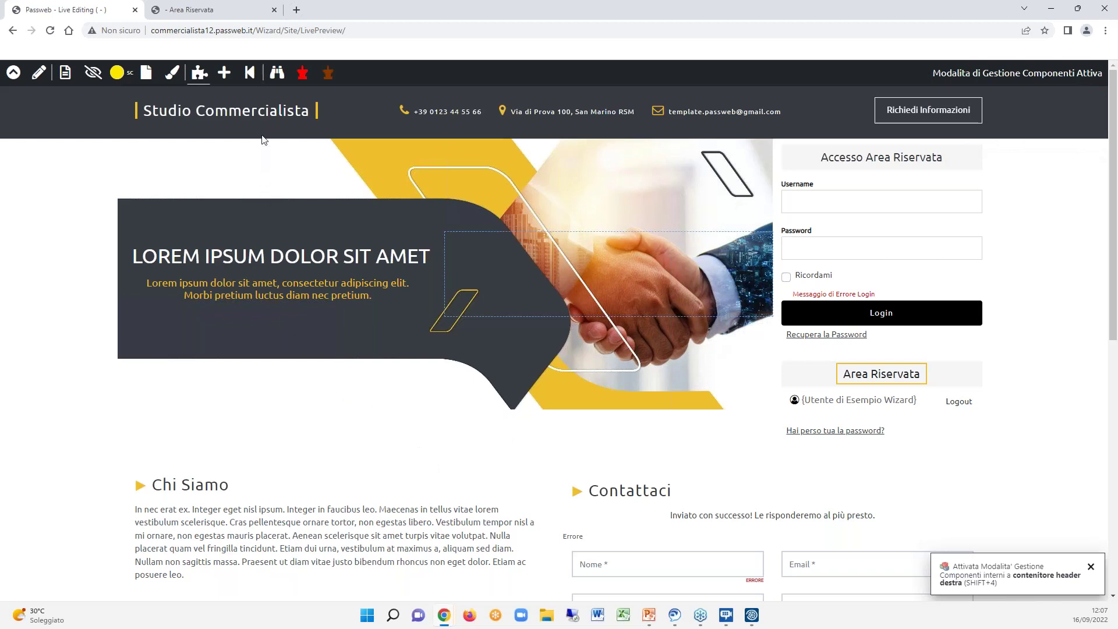
click(286, 107)
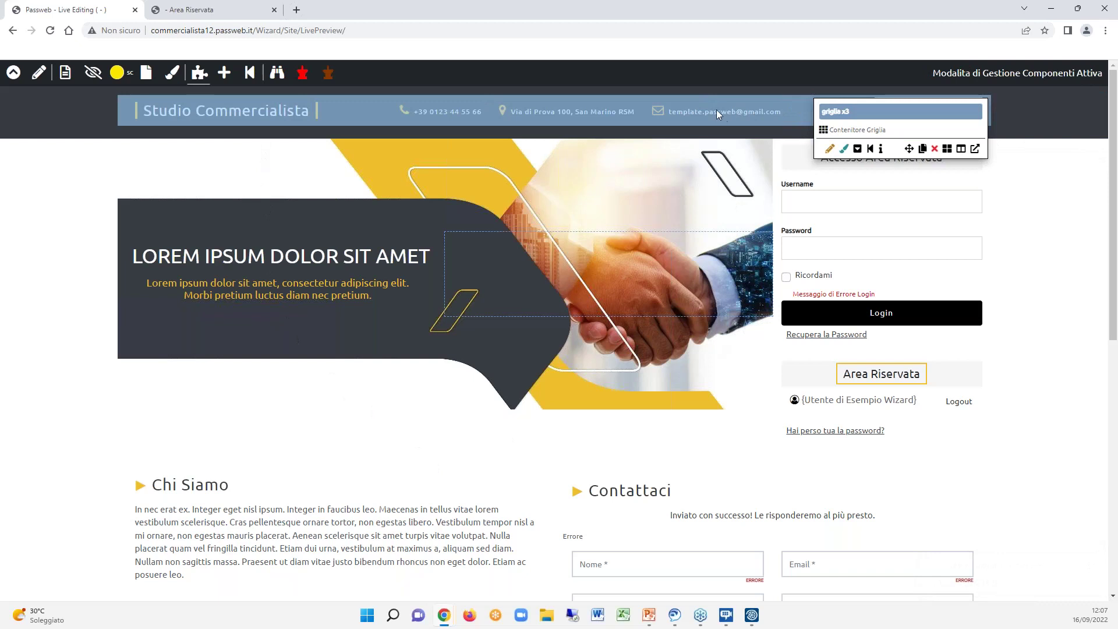
click(858, 149)
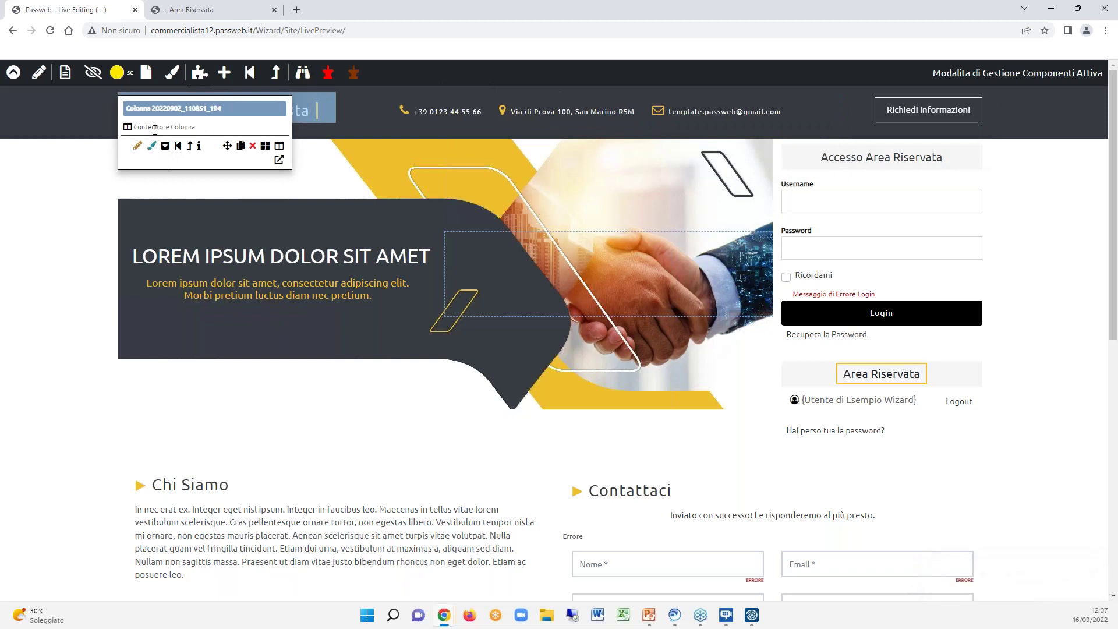
click(164, 150)
Review the text content of the header's logo testo paragraph and close it without saving.
mouse_move(205, 124)
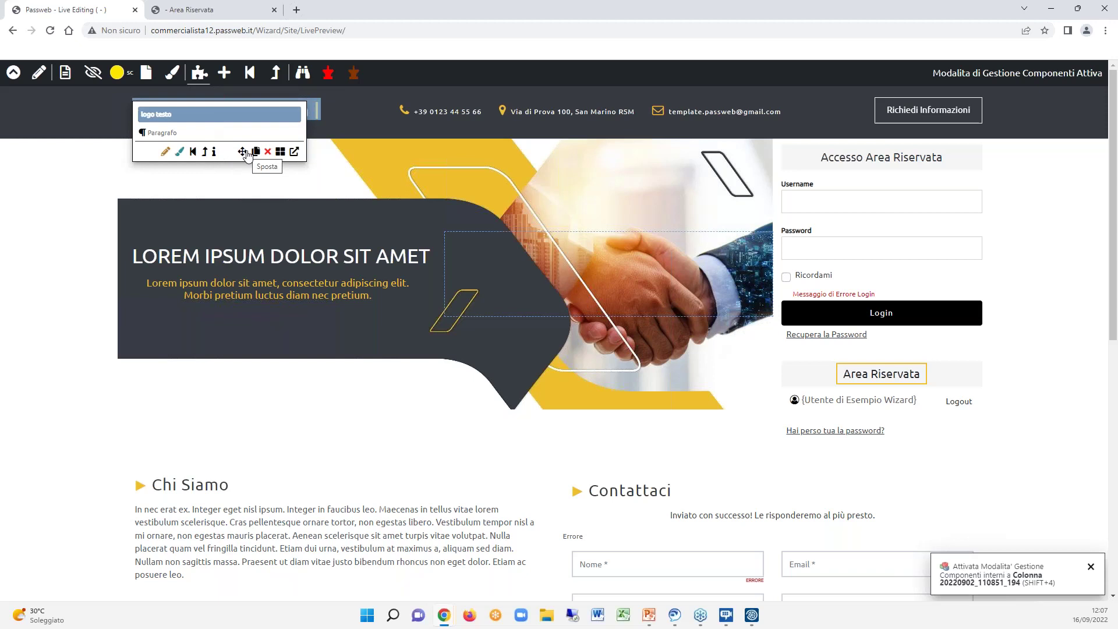
click(166, 152)
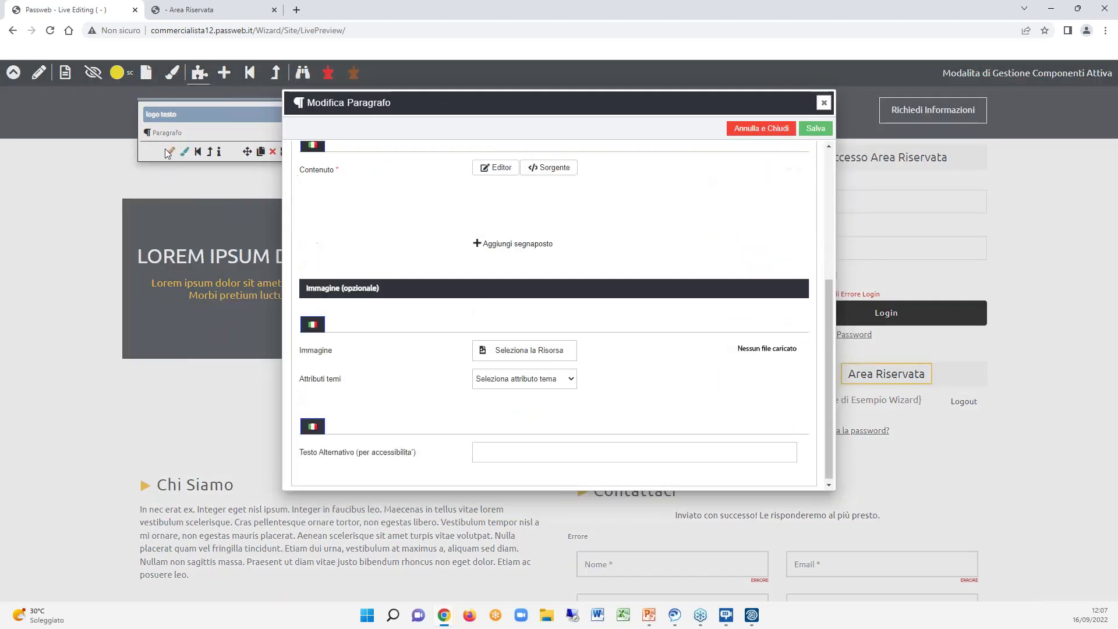
scroll(698, 341, down, 3)
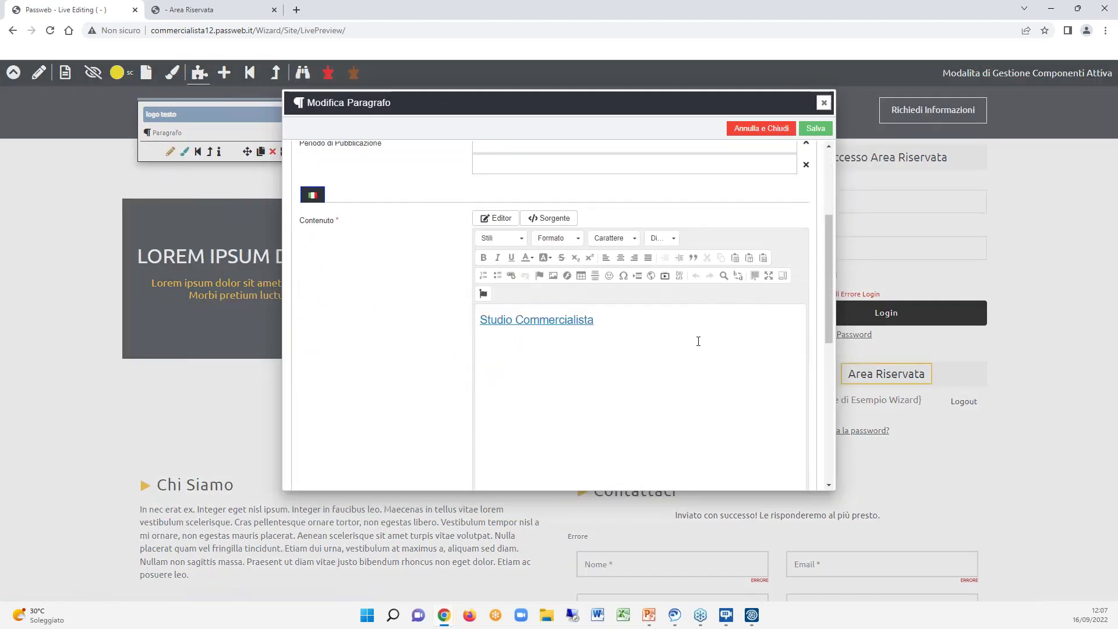
click(824, 103)
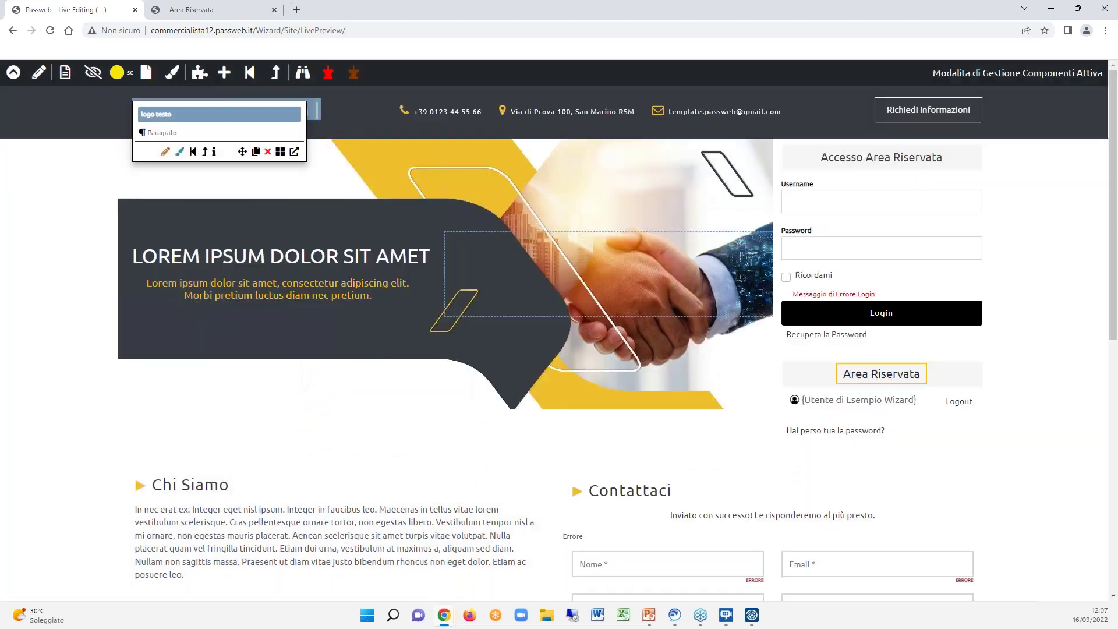
Change the header's logo testo paragraph text to "Studio Righi" and save it.
click(165, 152)
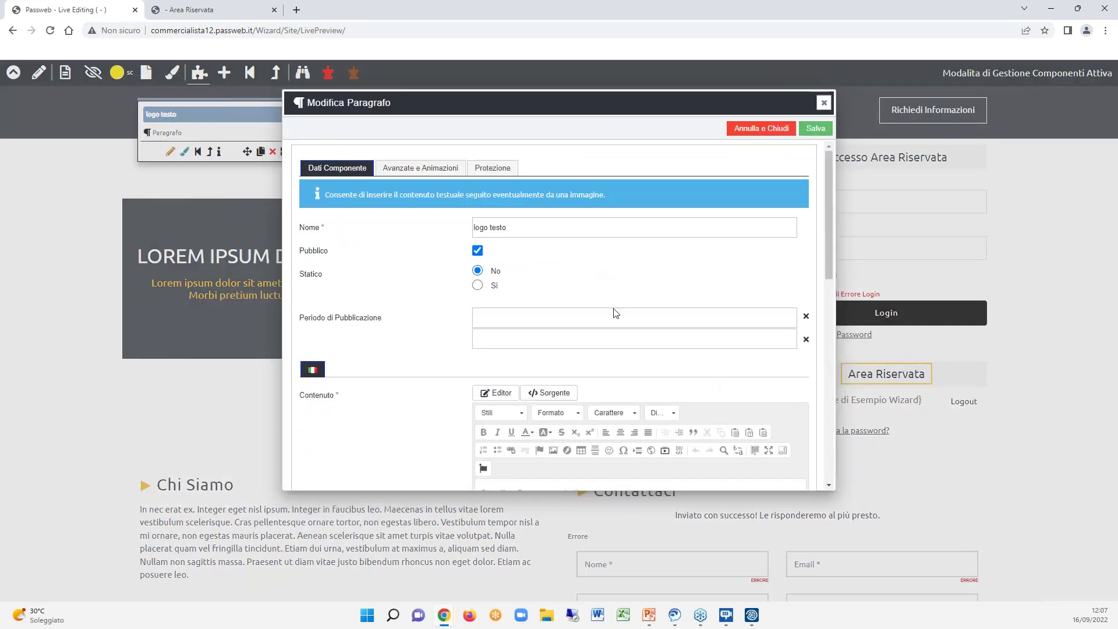
scroll(620, 297, down, 6)
drag(593, 204, 518, 207)
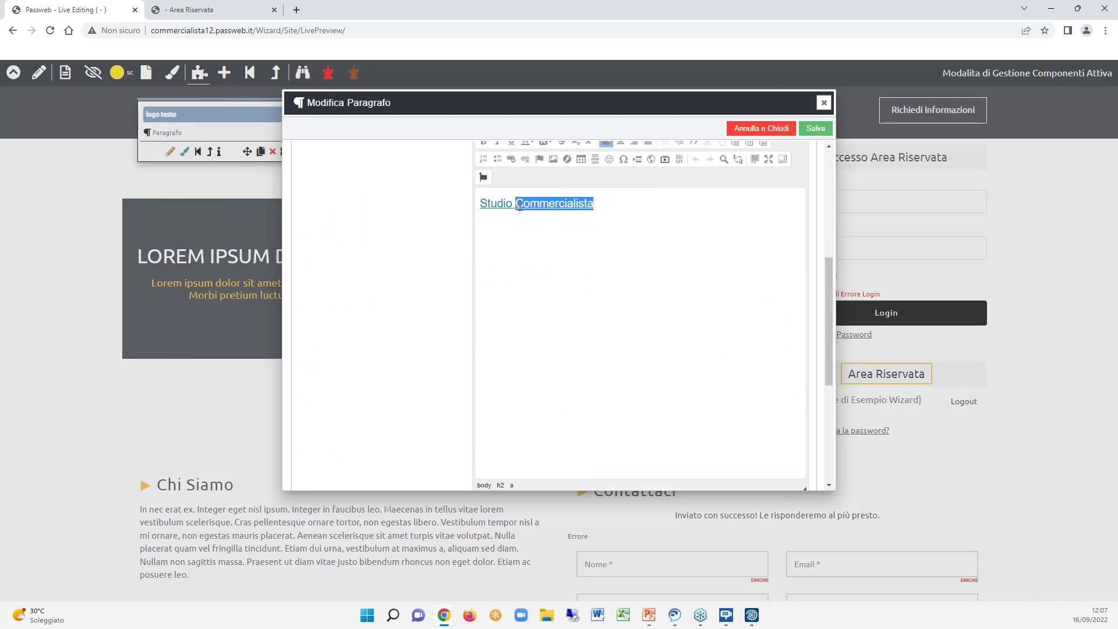
text(Rif)
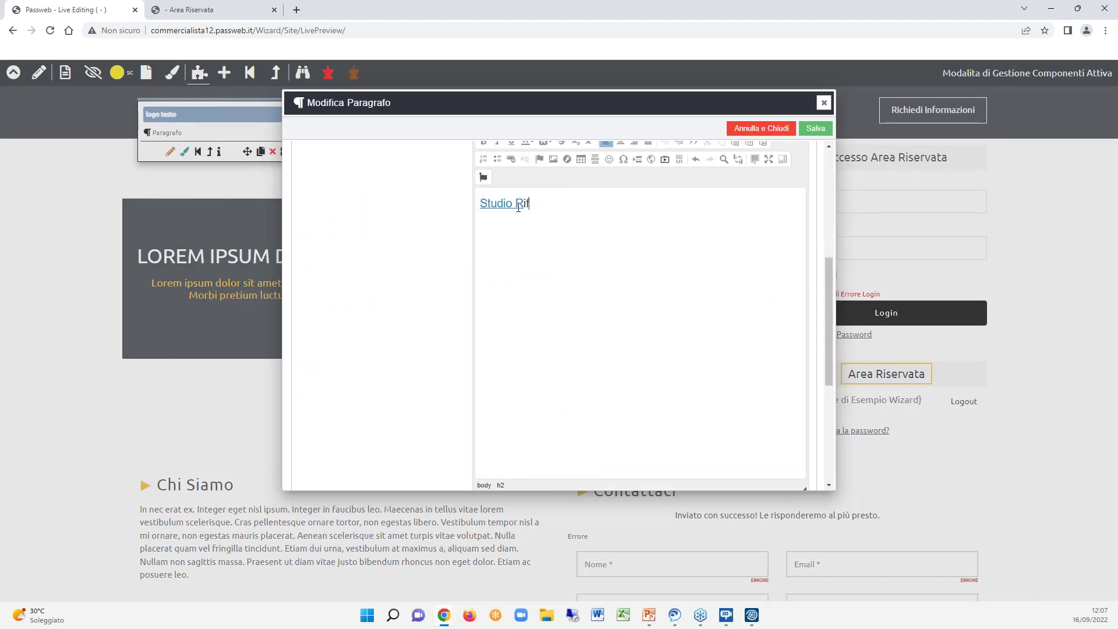
key(BackSpace)
text(ghi)
click(815, 128)
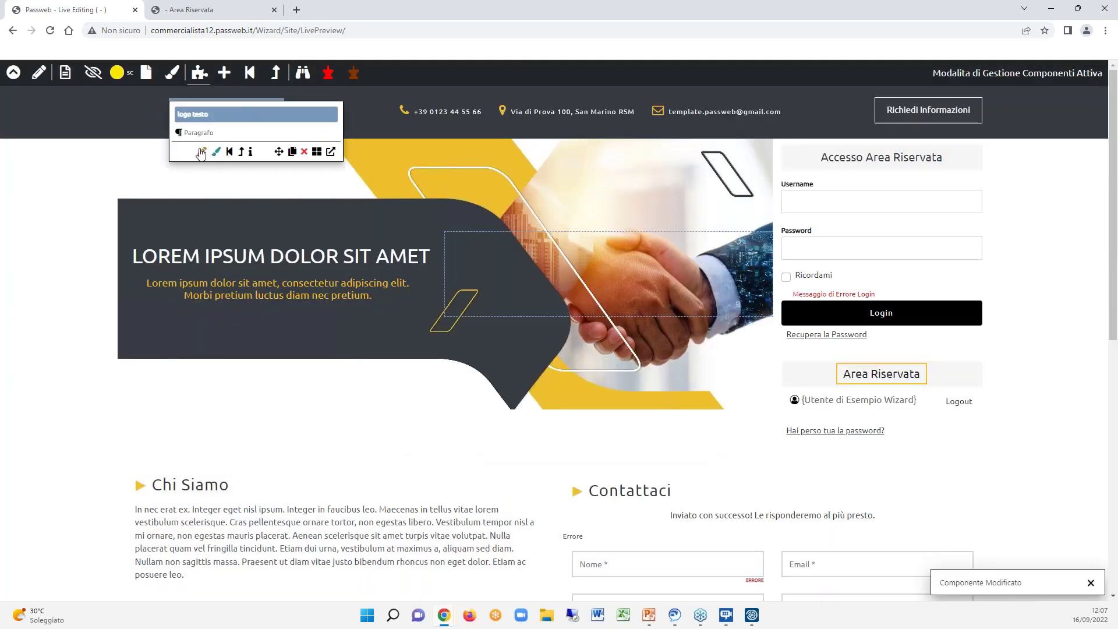
Edit the header's logo testo paragraph again, deleting the end of its text and retyping it so it reads "Studio Righi".
click(201, 152)
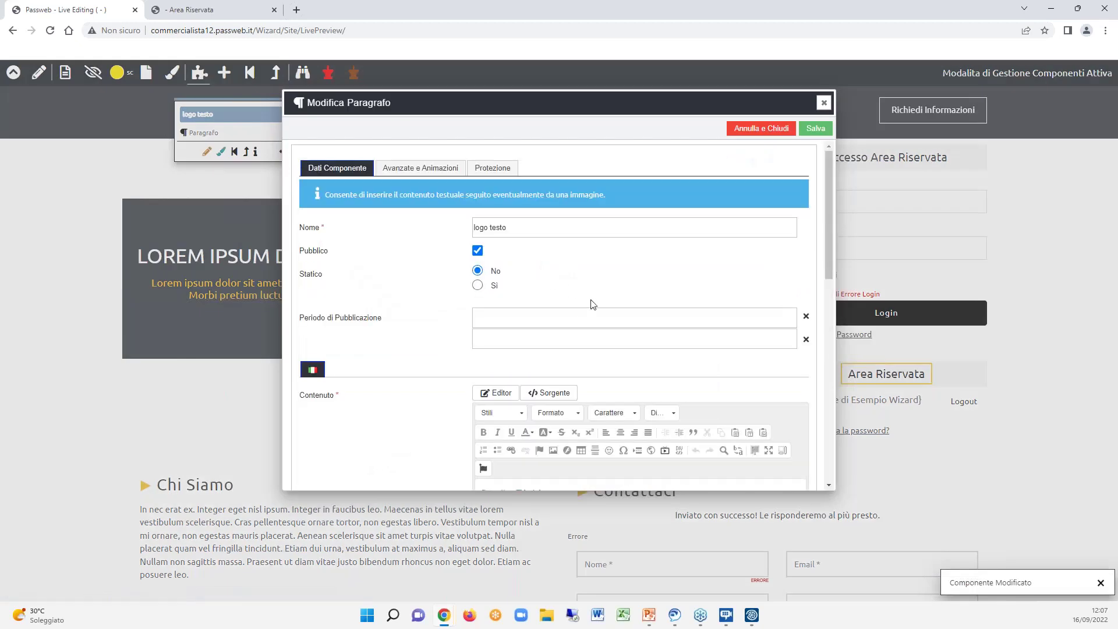
scroll(589, 305, down, 3)
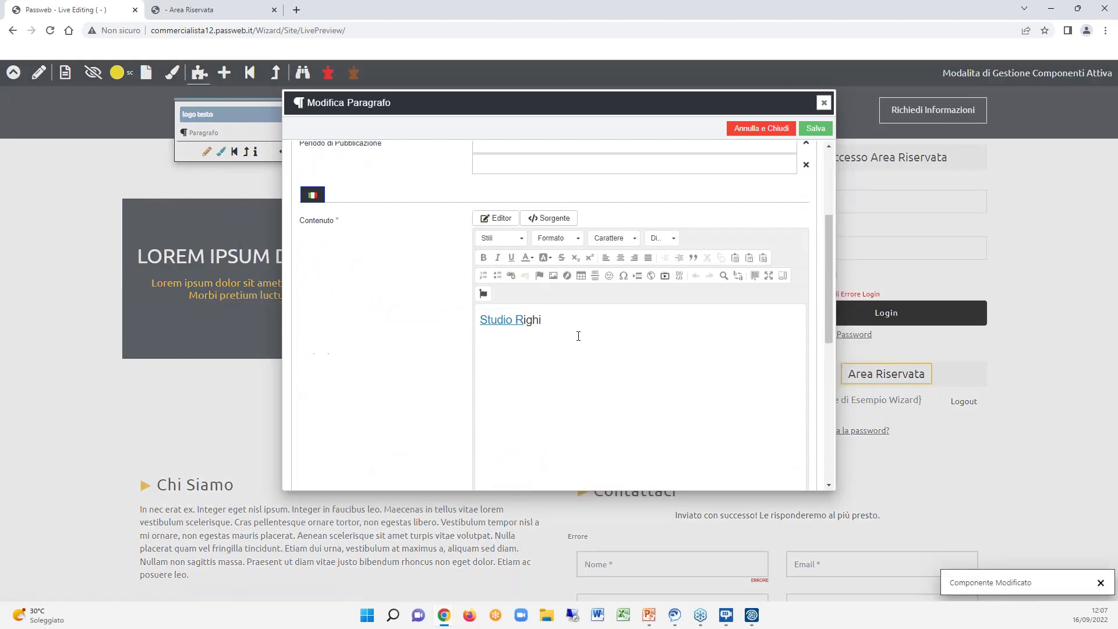
click(546, 318)
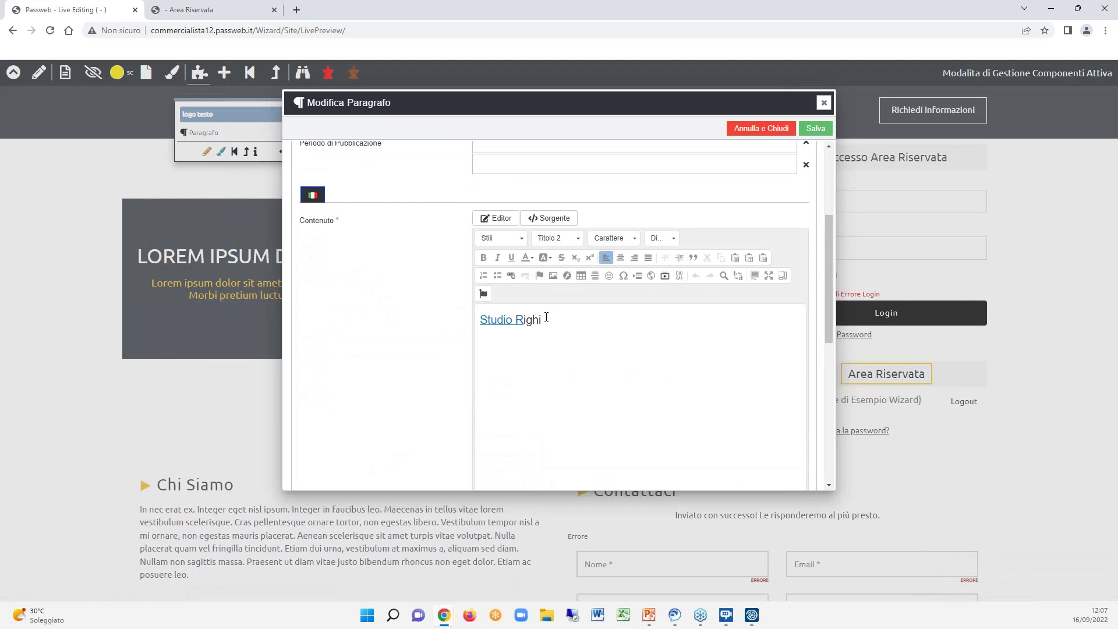
key(BackSpace)
key(BackSpace)
key(BackSpace)
key(BackSpace)
key(BackSpace)
key(BackSpace)
key(BackSpace)
text(o)
key(BackSpace)
text(o Righi)
Link the entire "Studio Righi" text to the site's Home page and save the paragraph.
drag(543, 321, 478, 320)
click(511, 274)
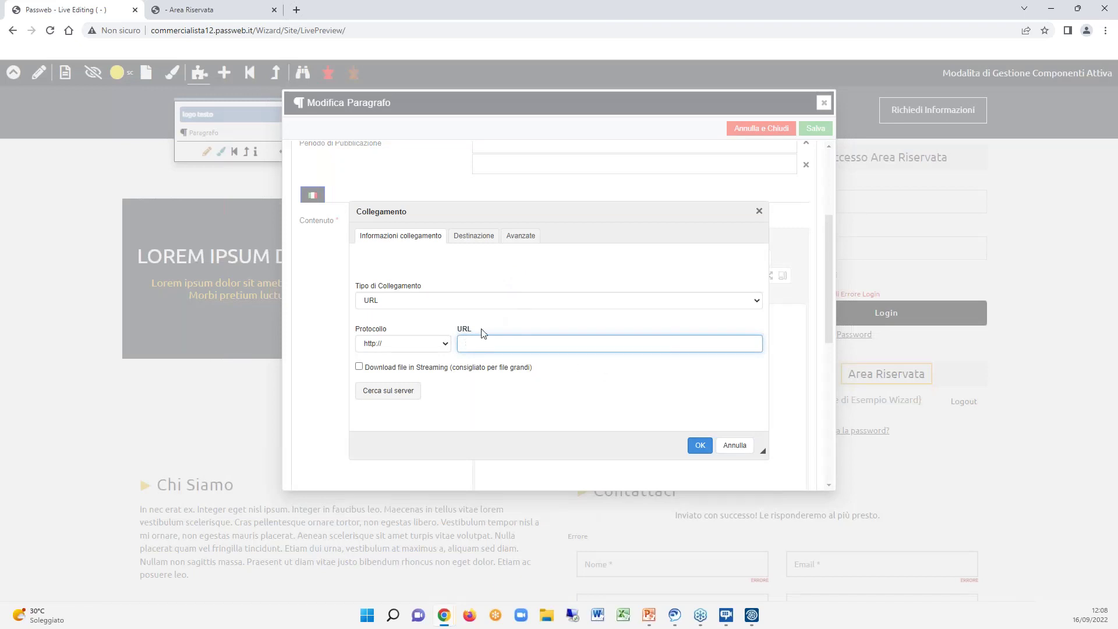
click(474, 302)
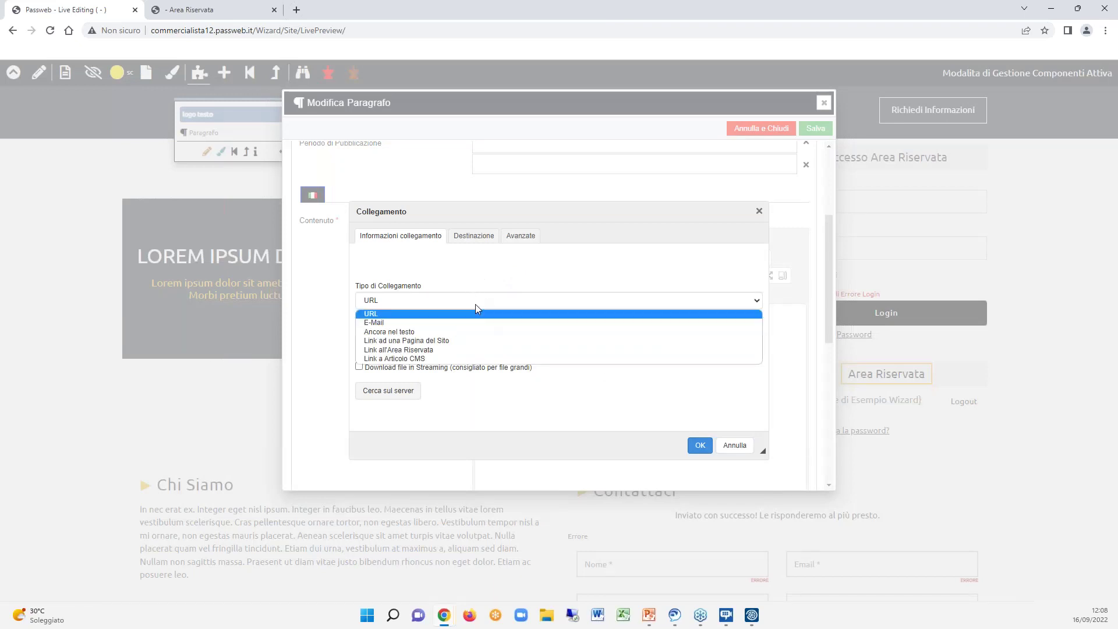
click(469, 342)
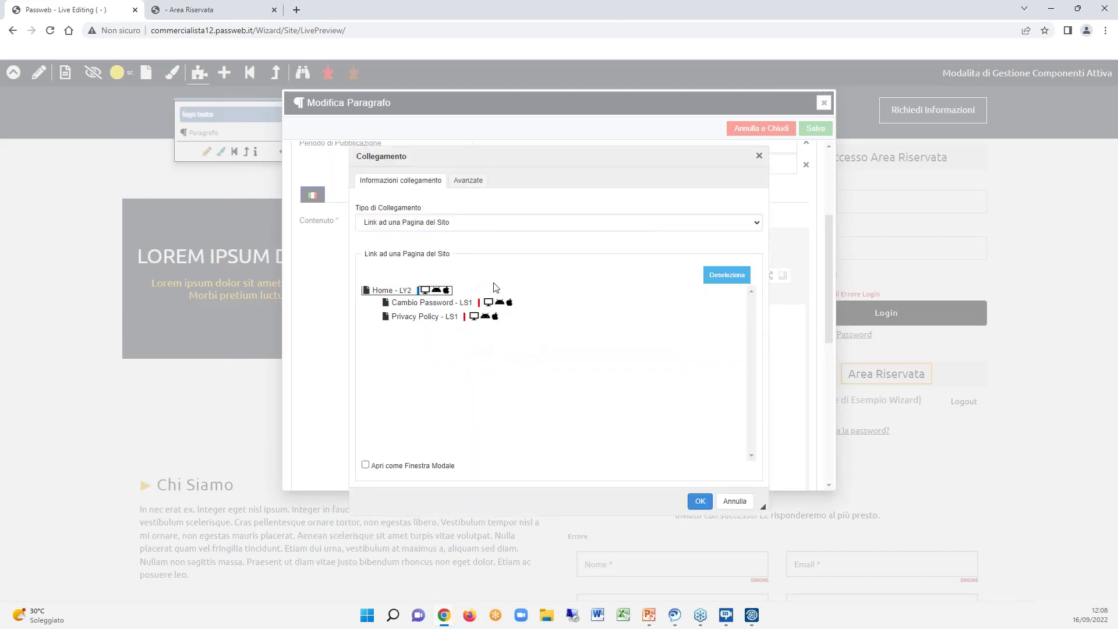
click(700, 501)
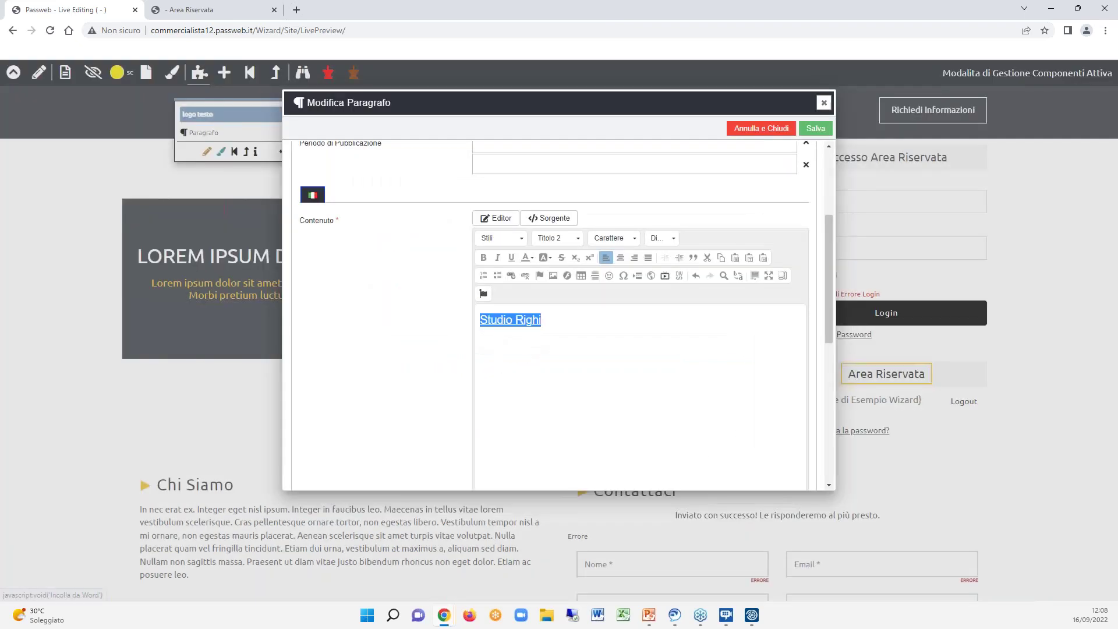
click(818, 129)
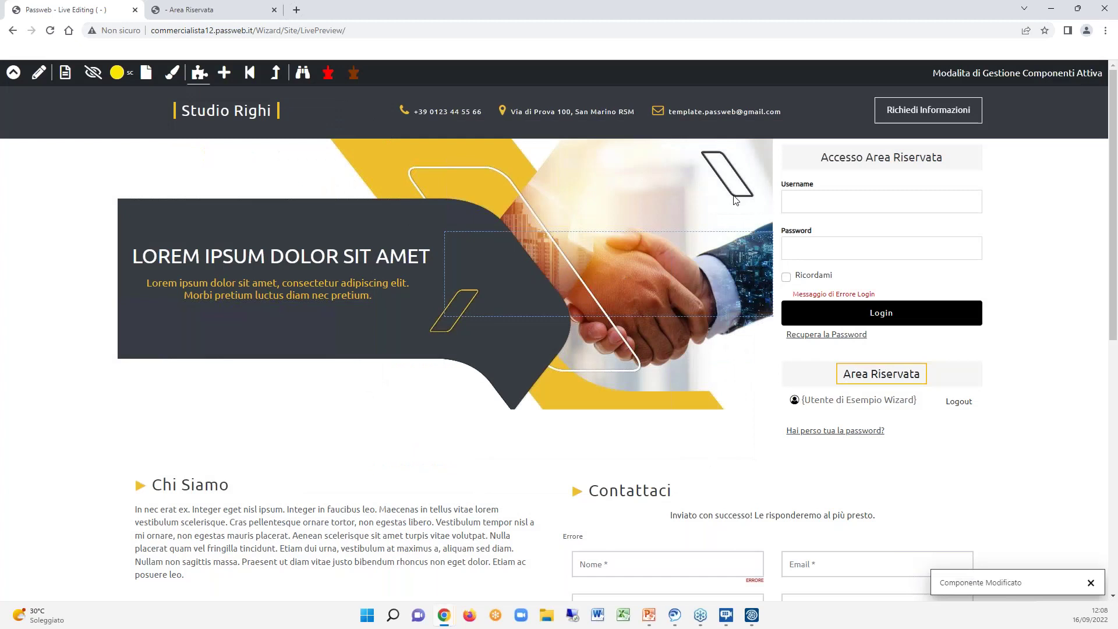
Leave the header's nested containers and return to component management at the page's top level.
click(276, 80)
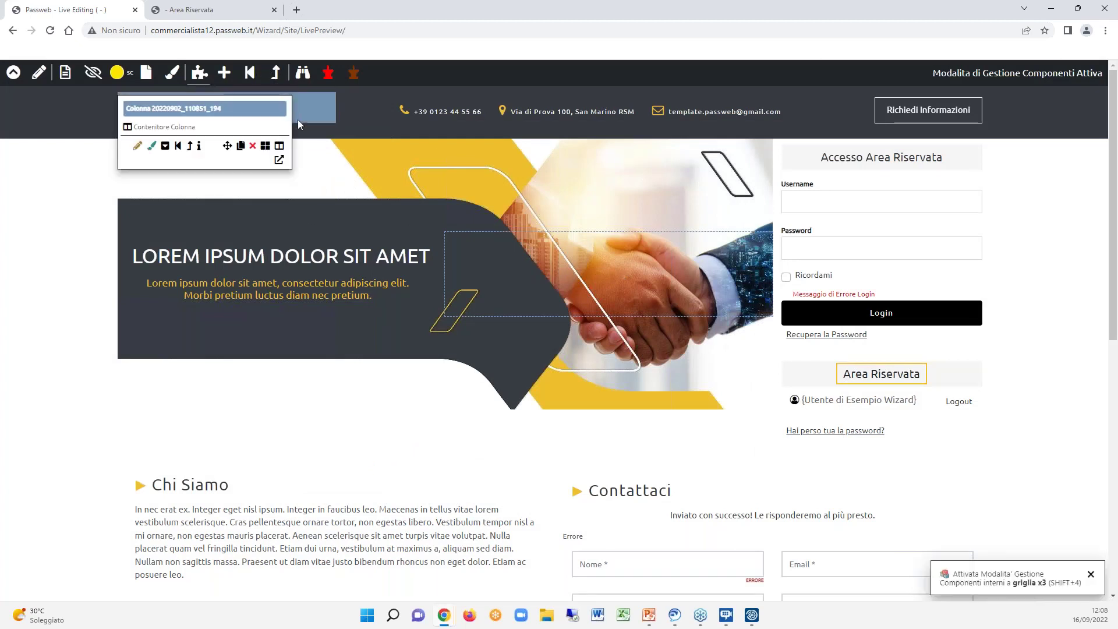
click(278, 75)
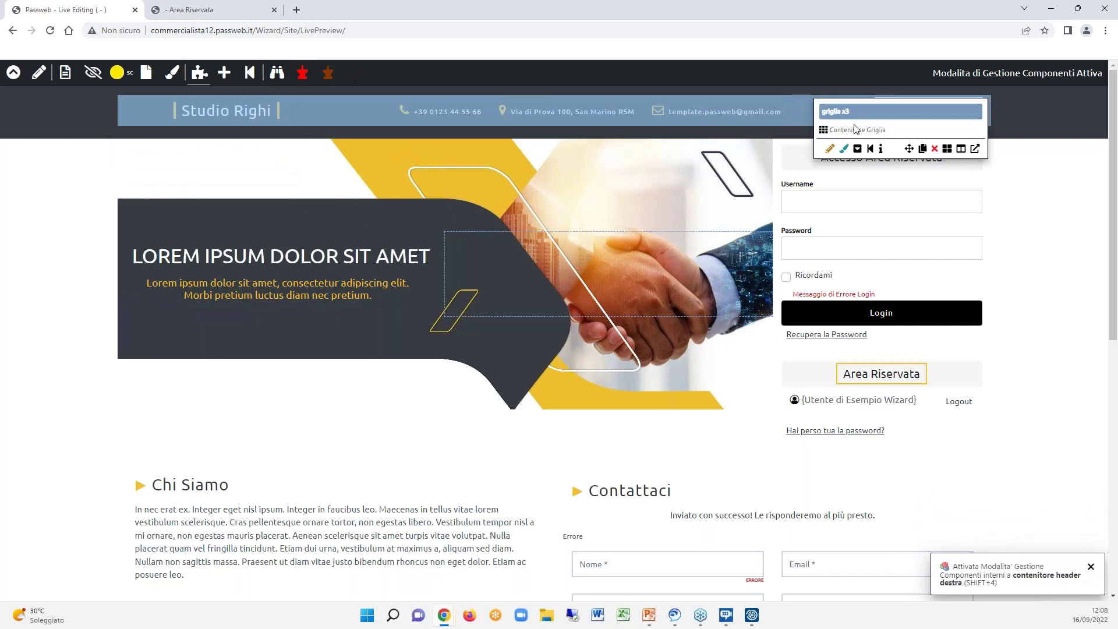
click(252, 73)
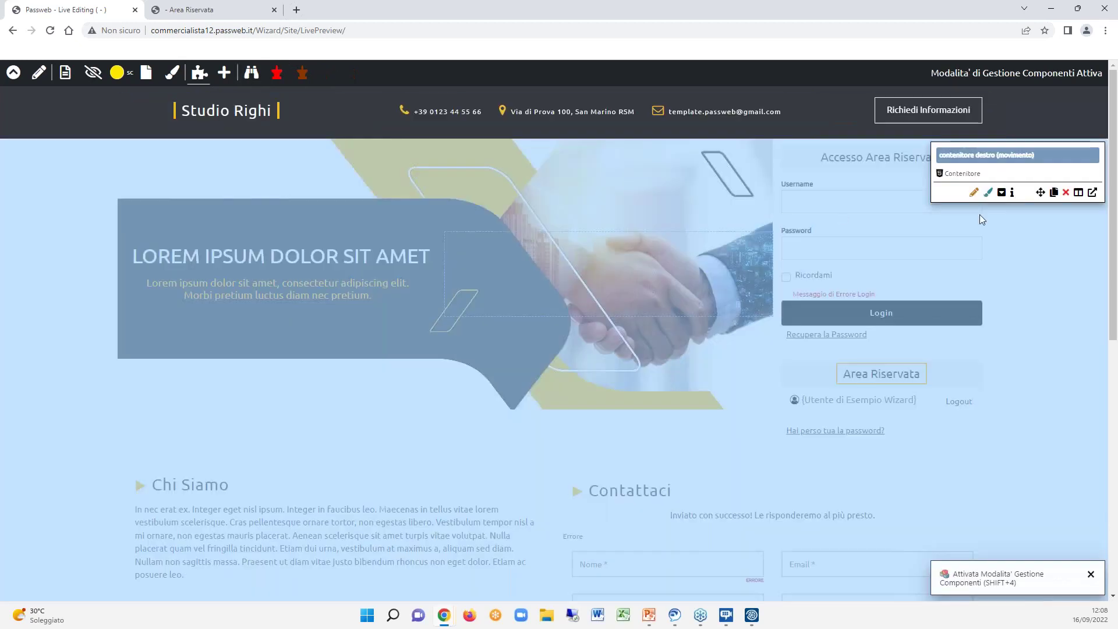
Access the banner's text column components through contenitore destro (movimento), griglia x2 and its banner column, Contenitore banner and griglia x2 banner.
click(1001, 194)
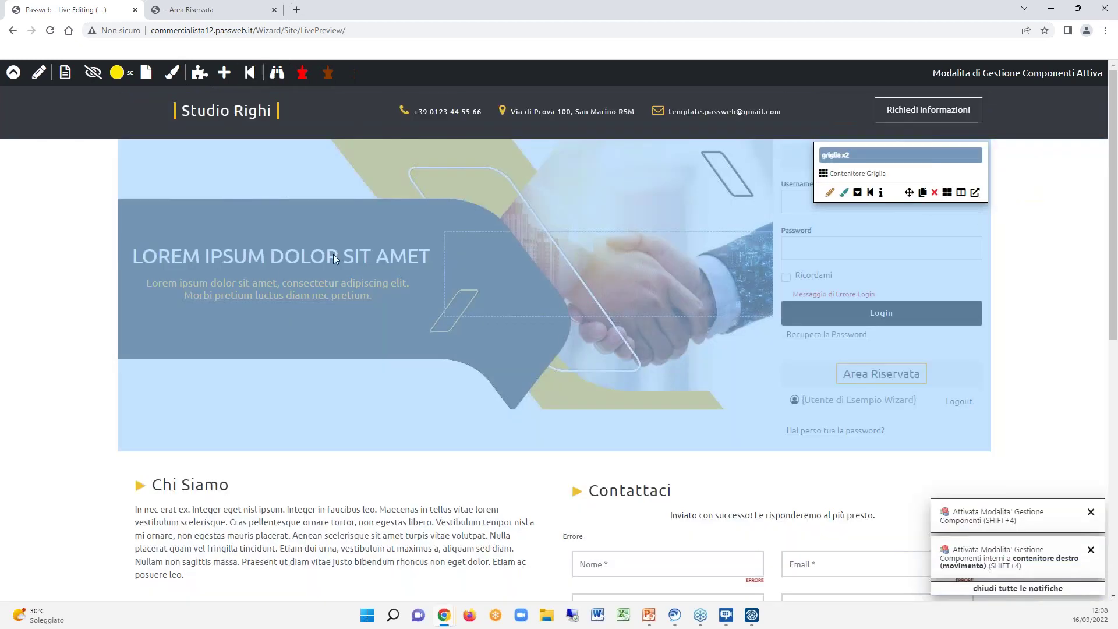
click(857, 192)
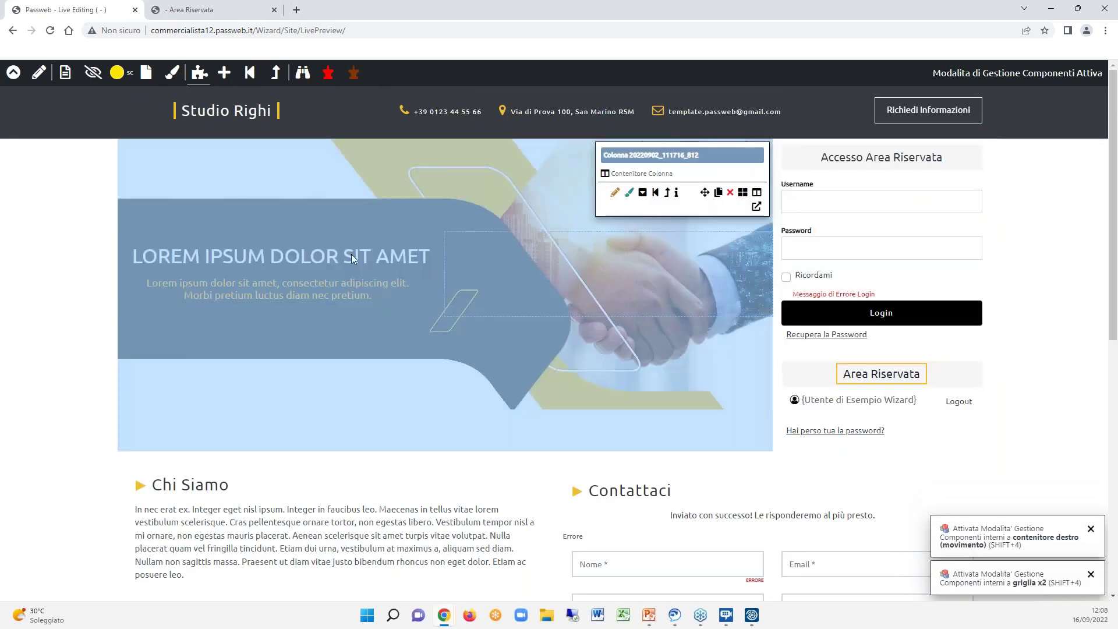
click(630, 196)
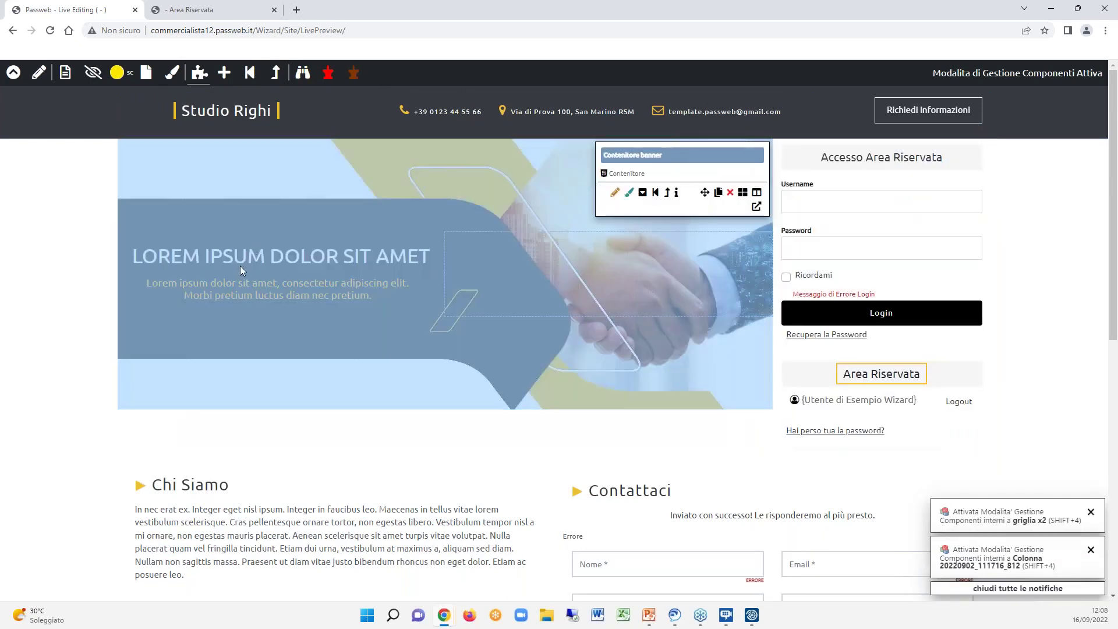
click(642, 195)
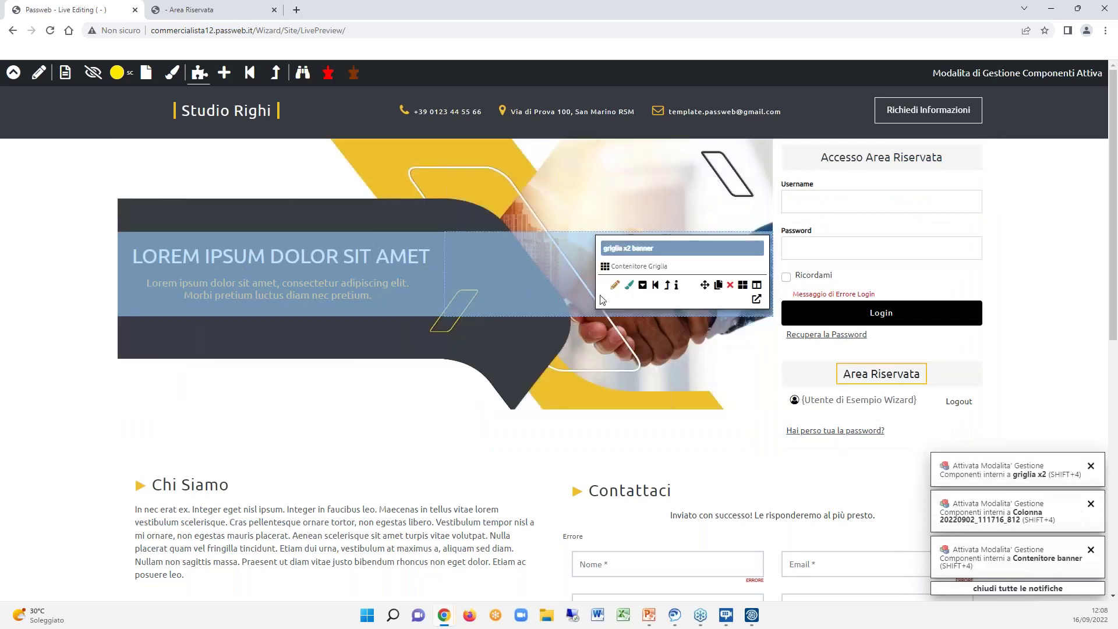
key(shift+4)
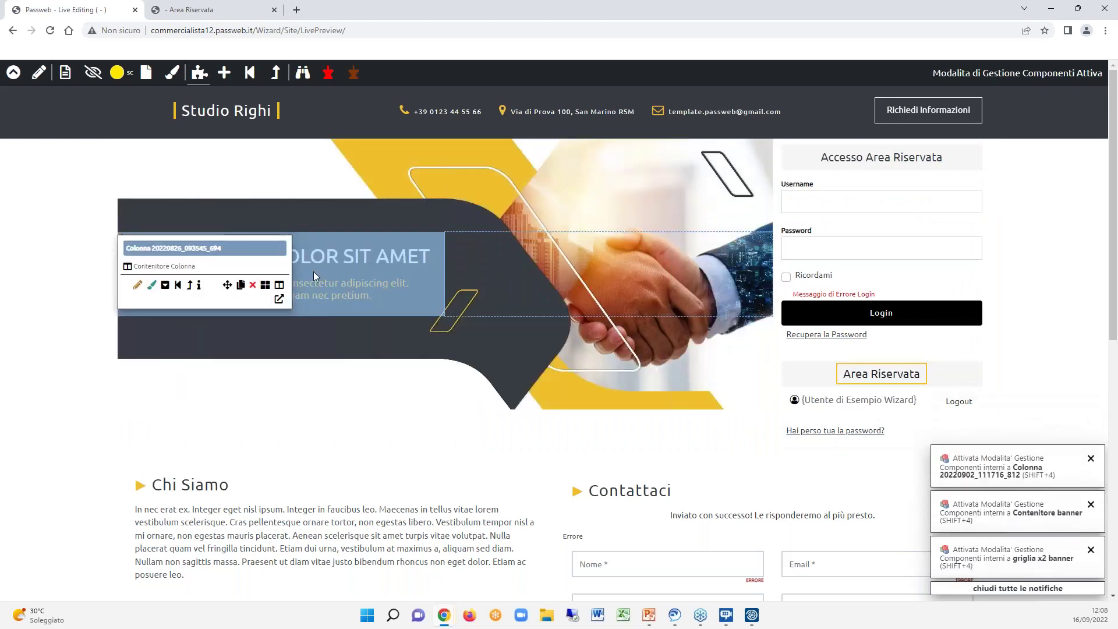
click(166, 285)
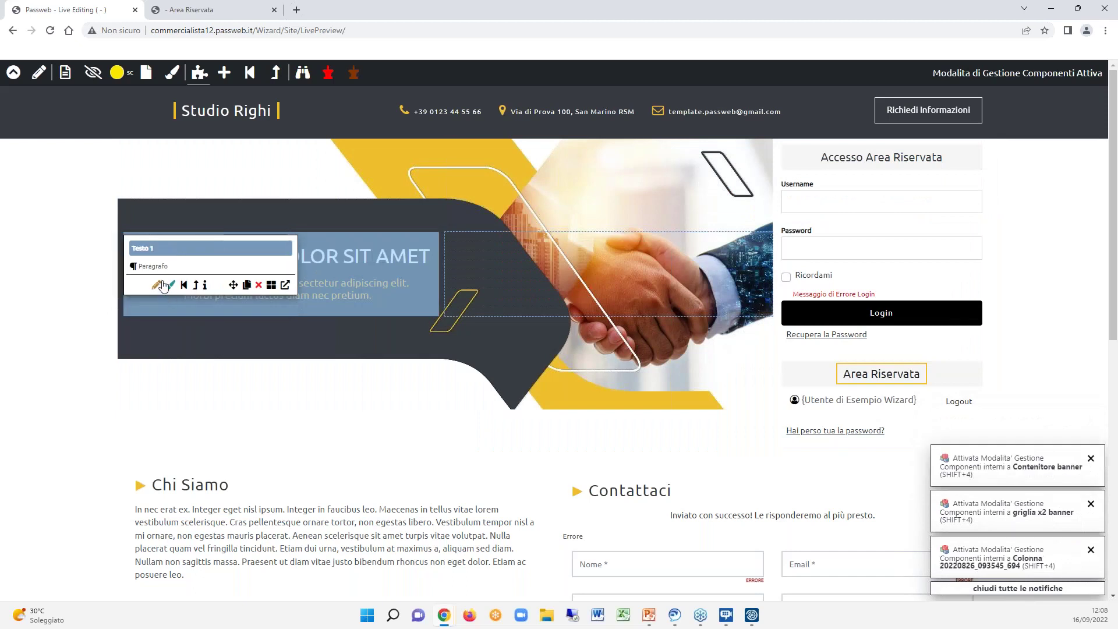
Replace the heading of the banner's Testo 1 paragraph with "Slogan del mio sito" and save it.
click(155, 284)
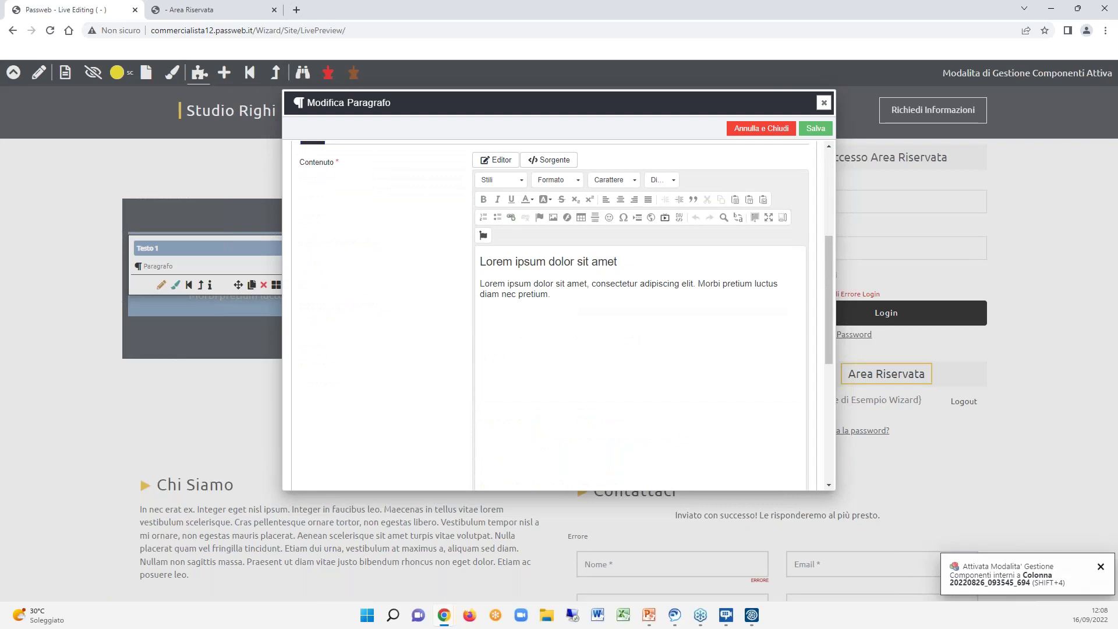
drag(617, 261, 478, 262)
text(sLOGAN)
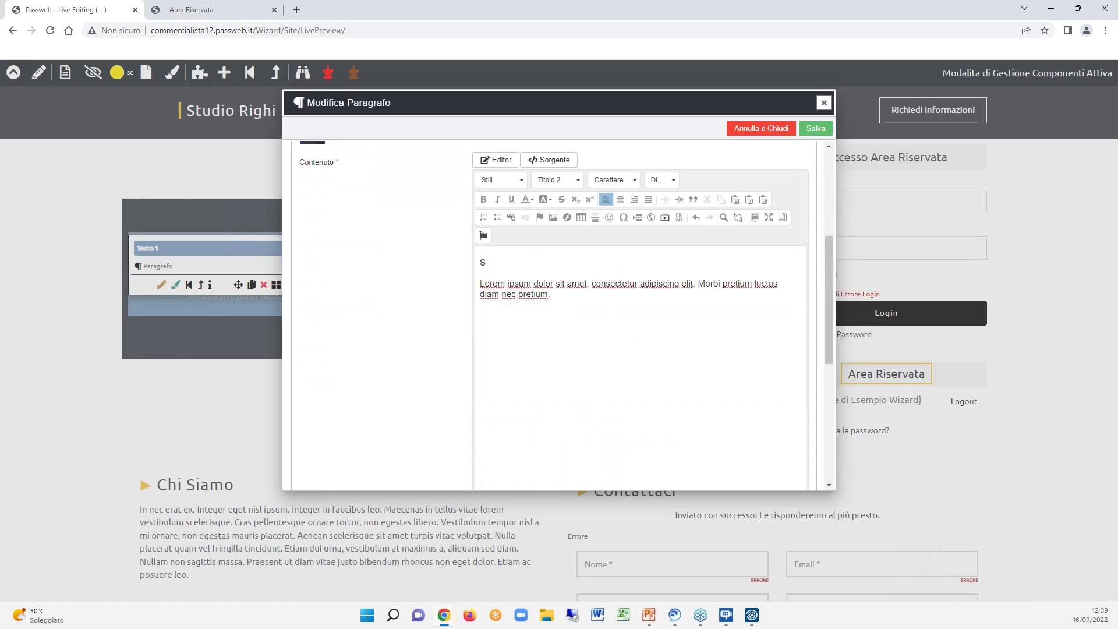
key(BackSpace)
key(BackSpace)
key(BackSpace)
key(BackSpace)
key(BackSpace)
key(BackSpace)
key(BackSpace)
text(log)
key(BackSpace)
text(gan del mio sito)
click(819, 131)
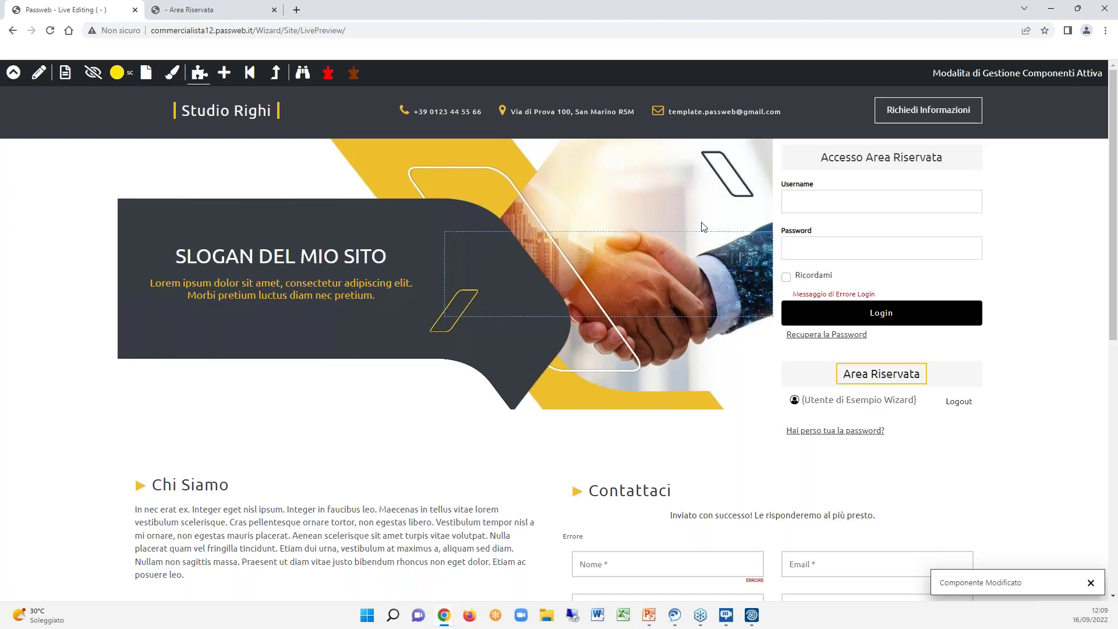
Move back out of the banner's nested containers and look over the page's Chi Siamo, Il Nostro Team, Contattaci and footer sections.
click(379, 250)
scroll(602, 296, down, 8)
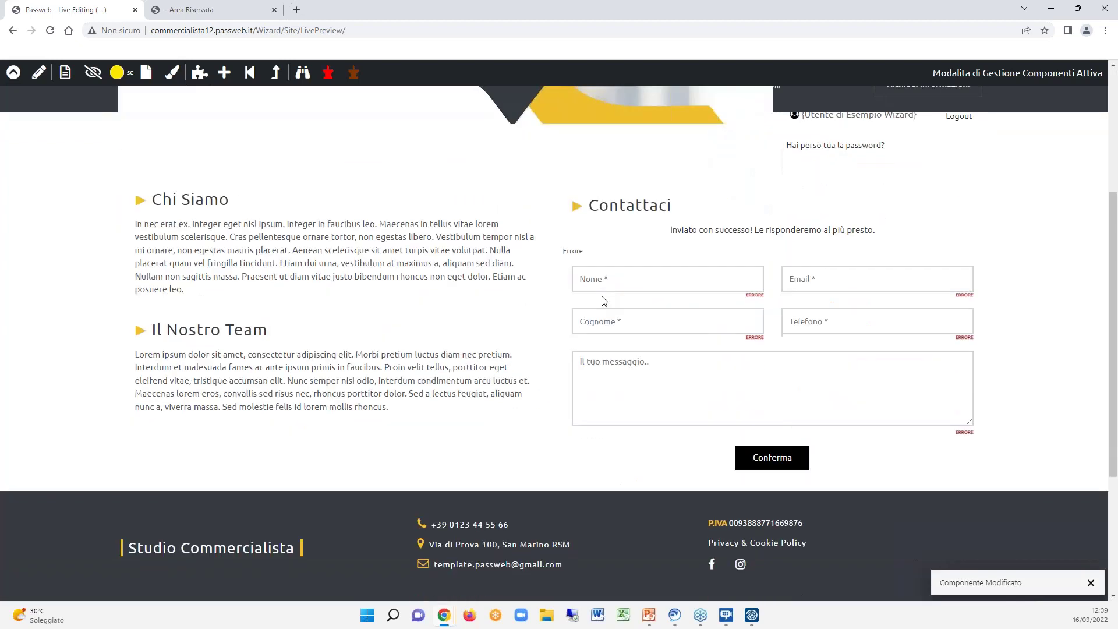
scroll(408, 248, up, 5)
scroll(404, 245, up, 3)
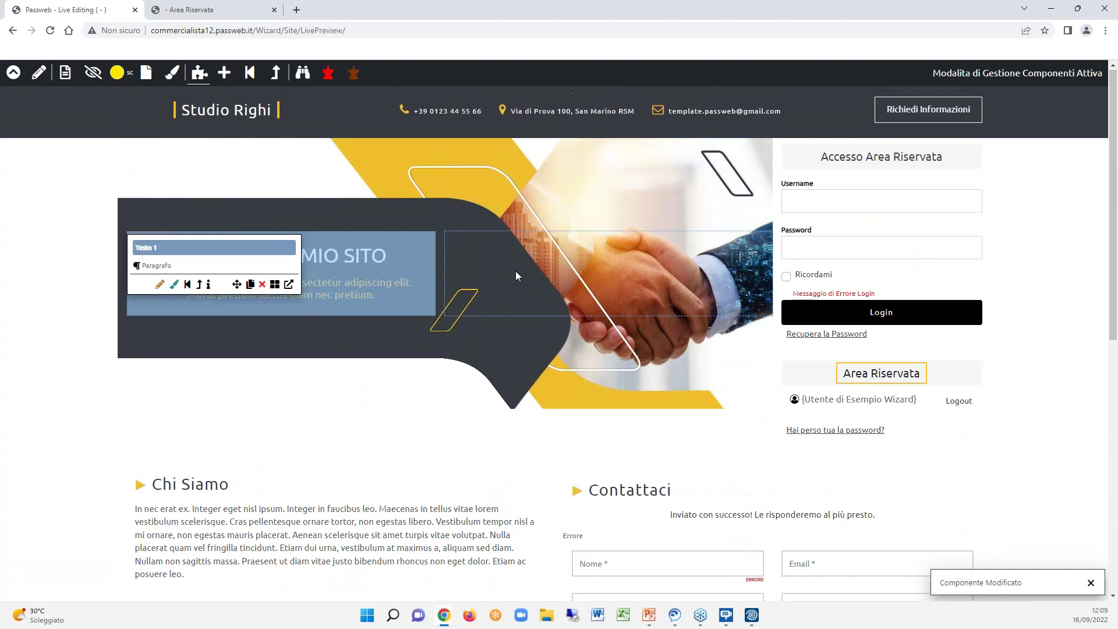
click(275, 73)
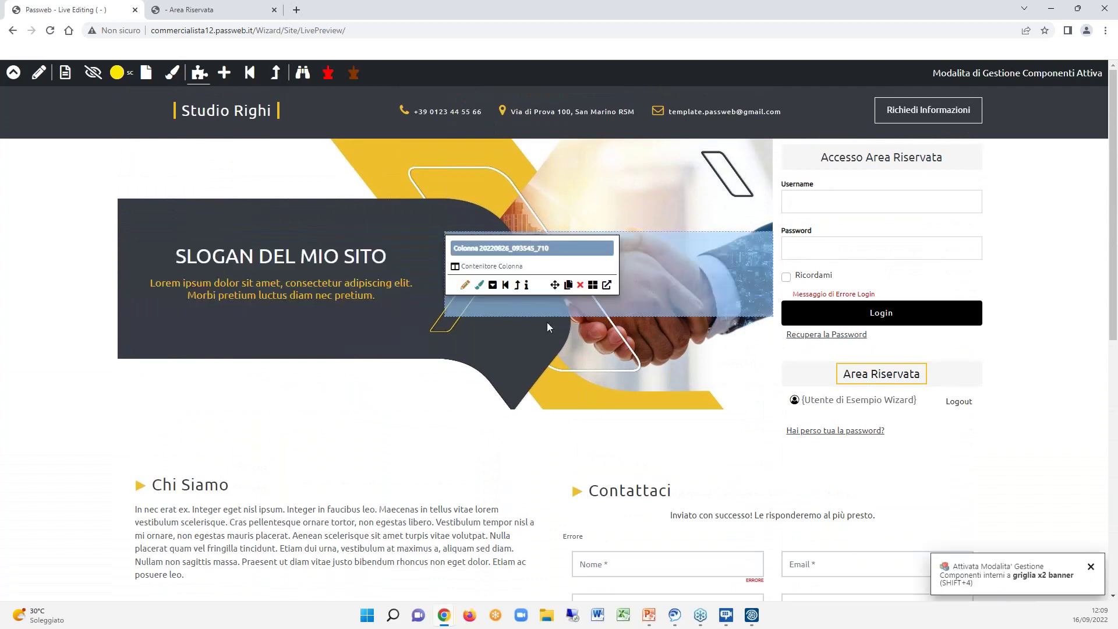
click(275, 72)
scroll(804, 312, down, 6)
scroll(803, 312, up, 6)
scroll(803, 312, down, 6)
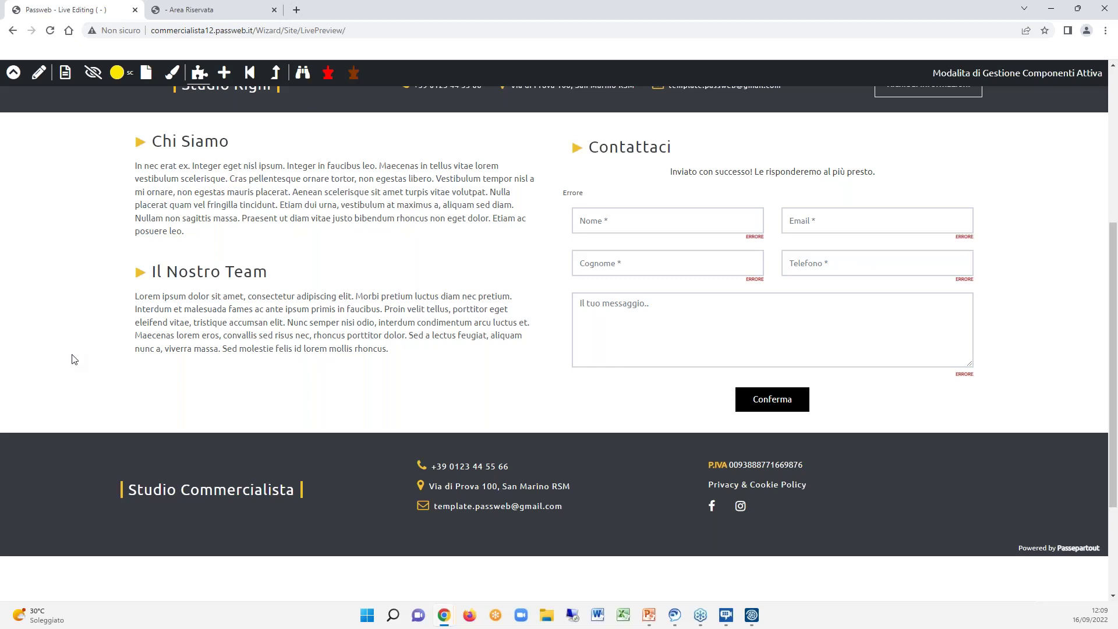
Leave the live editing tools for the wizard's administration area and view the administrator's user profile.
click(14, 72)
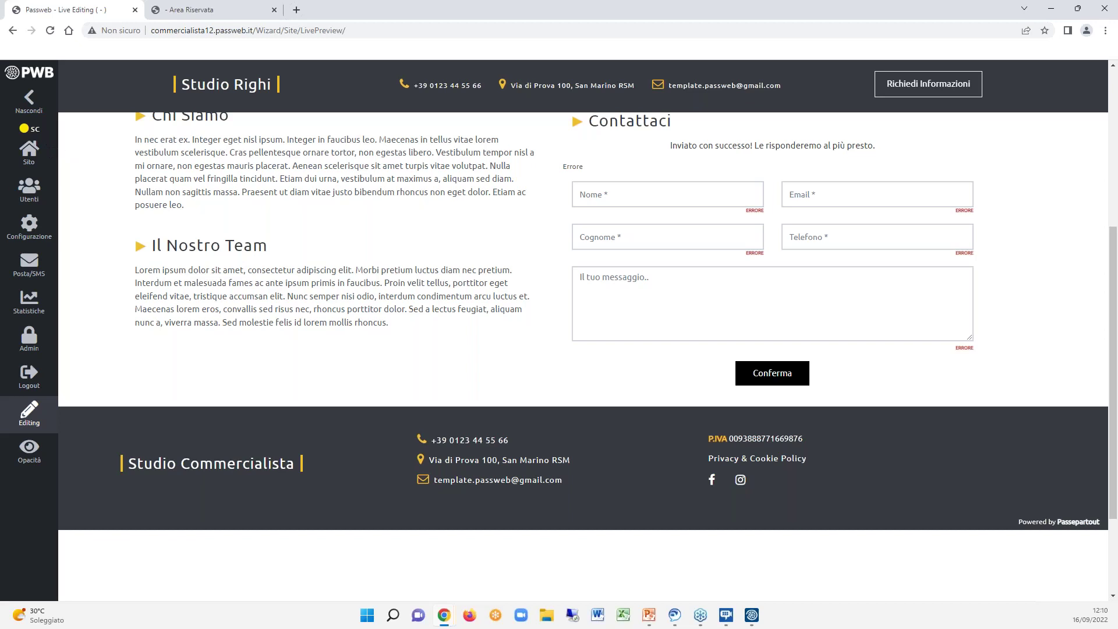
key(alt+Tab)
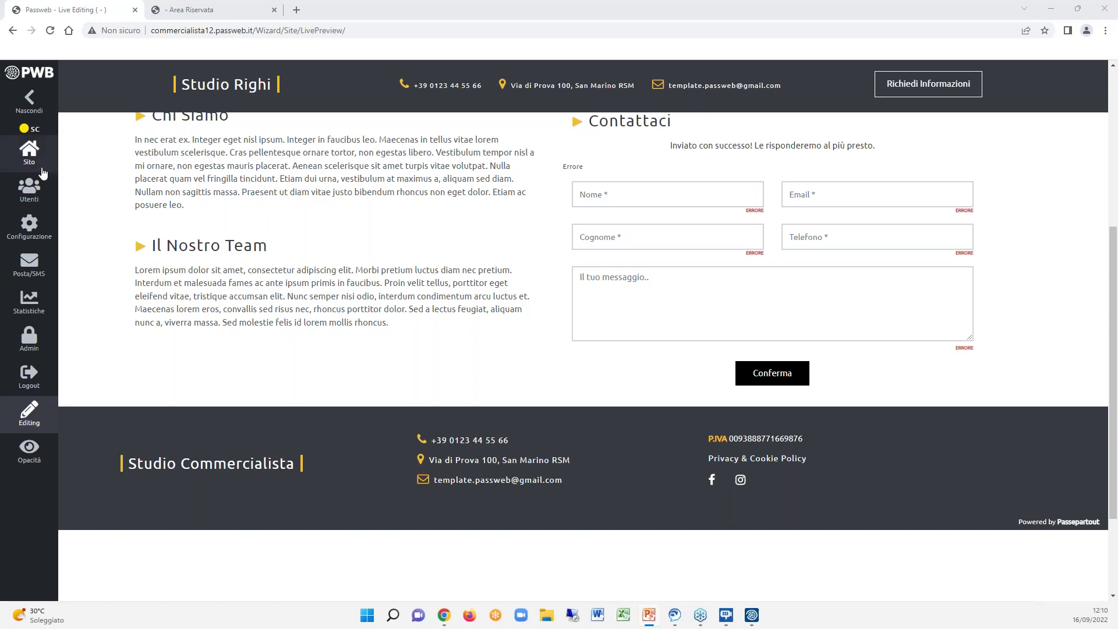
click(40, 161)
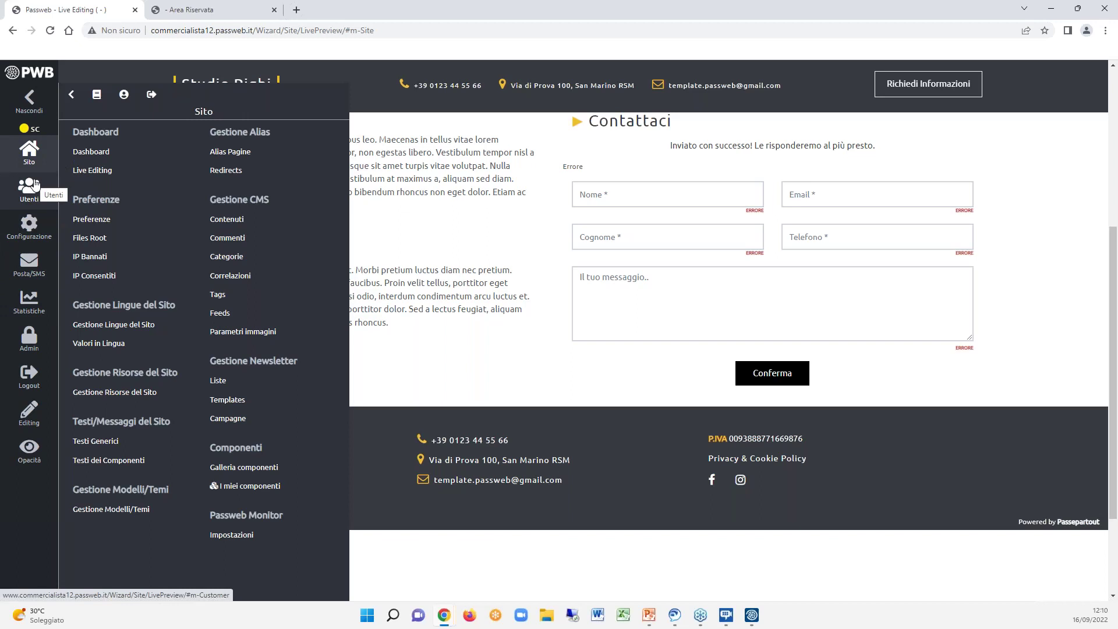
click(124, 96)
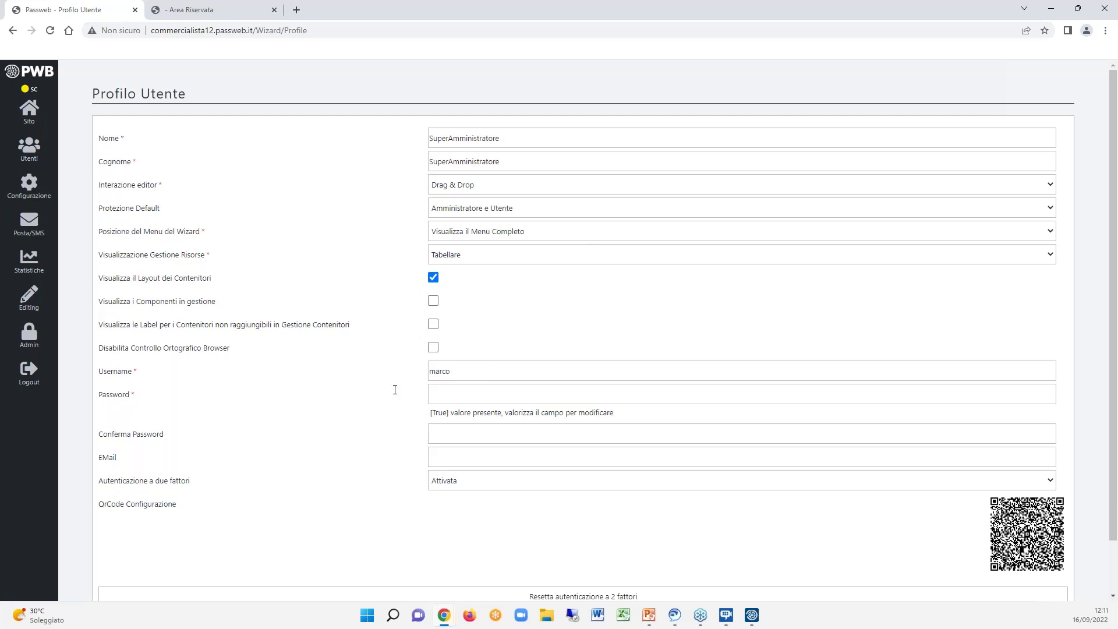
click(32, 113)
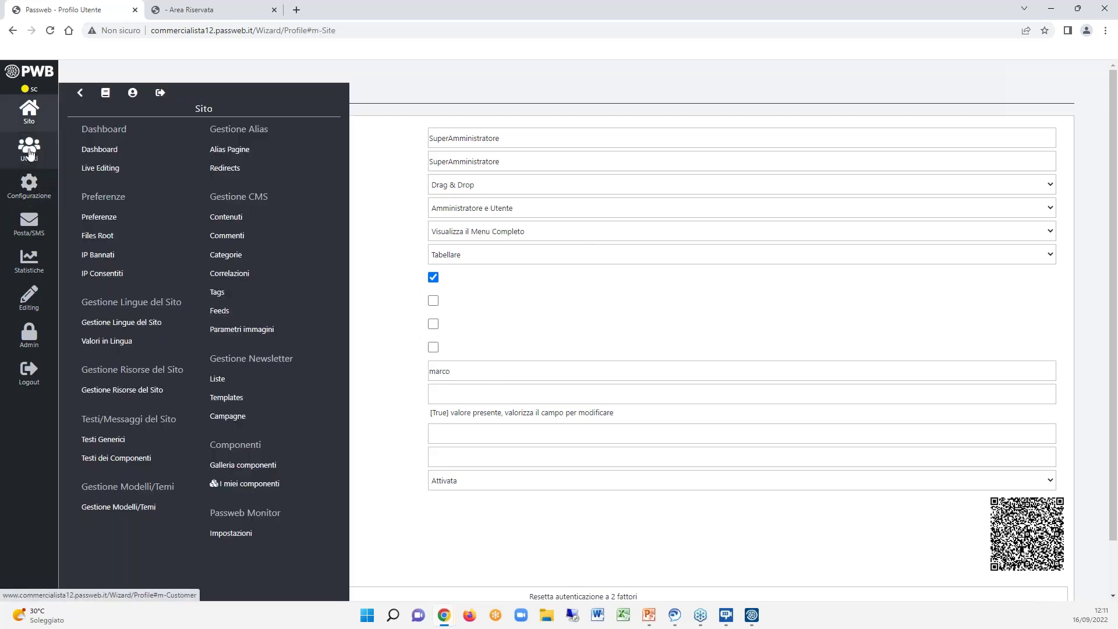
click(29, 148)
click(29, 186)
click(29, 224)
click(31, 262)
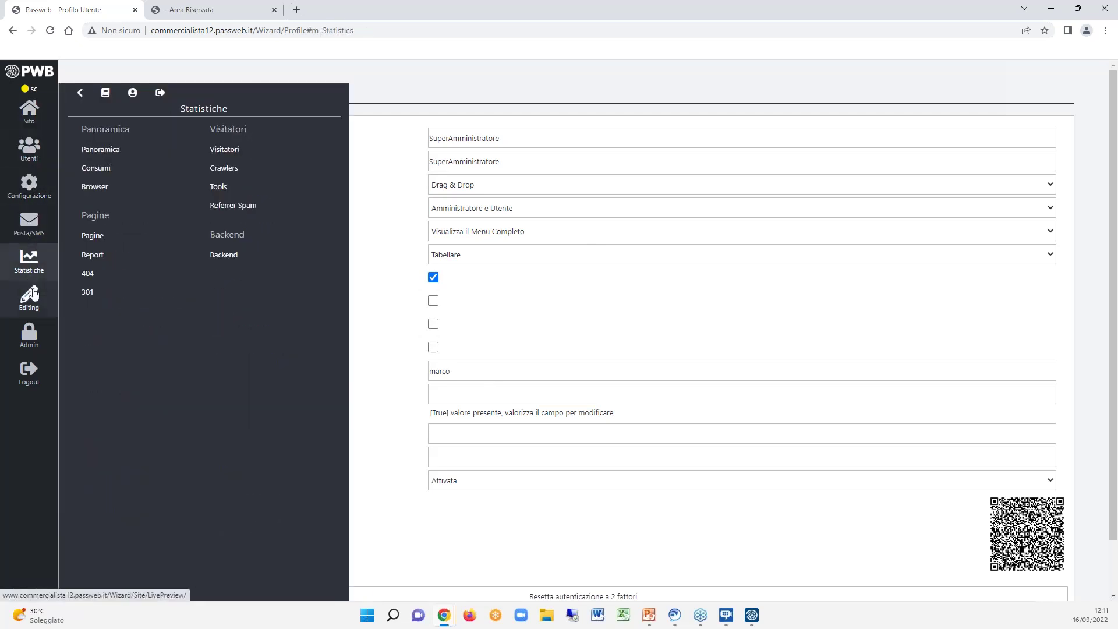
click(29, 185)
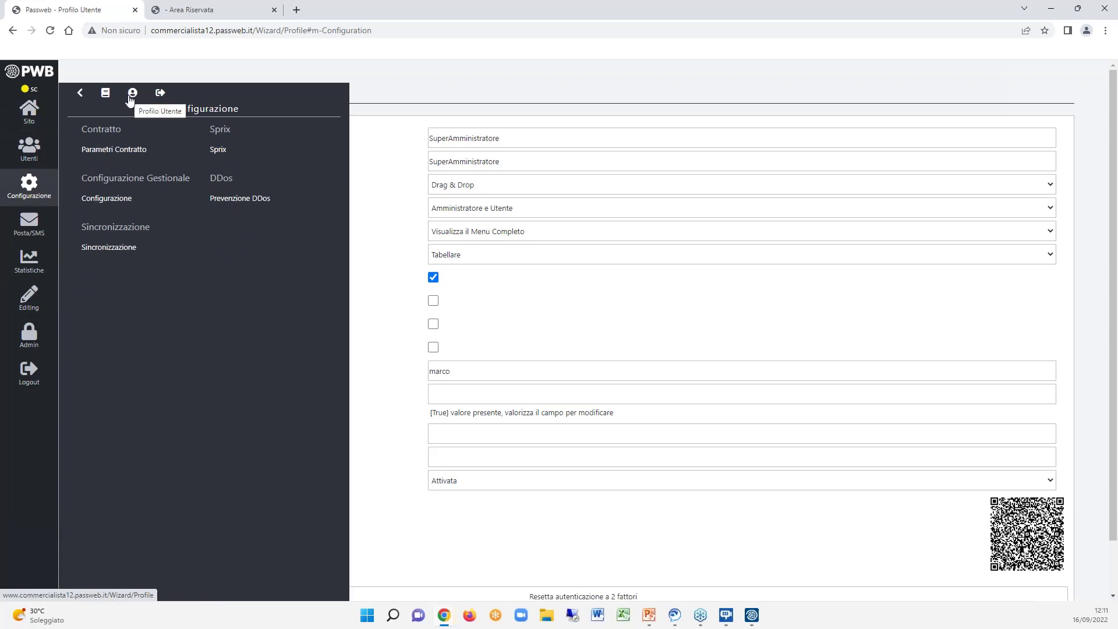
click(33, 148)
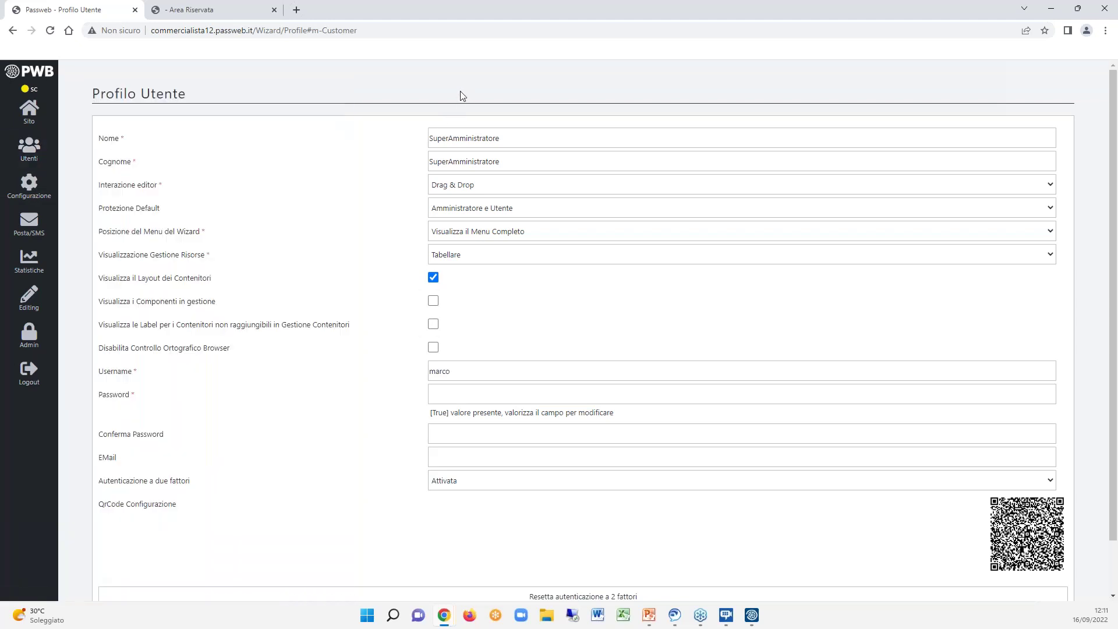
key(alt+Tab)
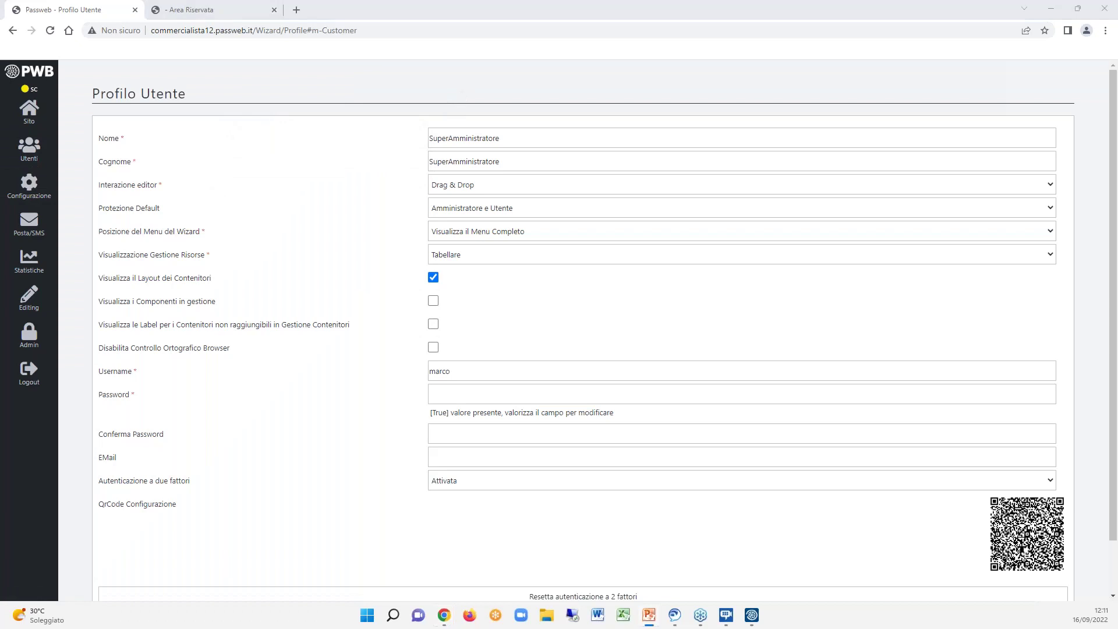
Open the site's general preferences to view its configuration settings.
click(28, 111)
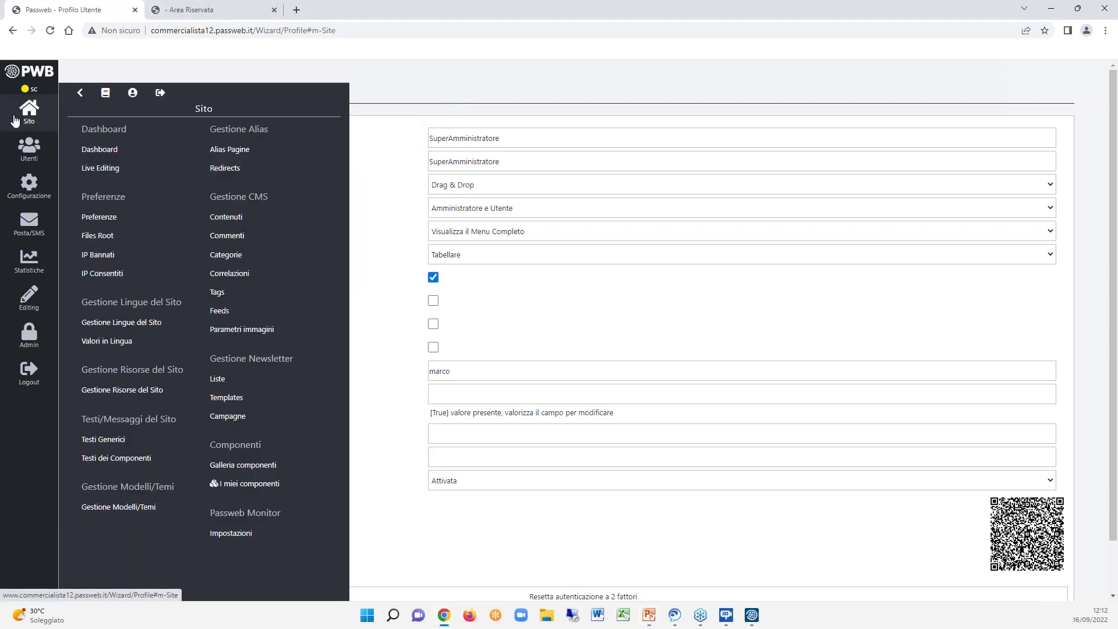
click(120, 220)
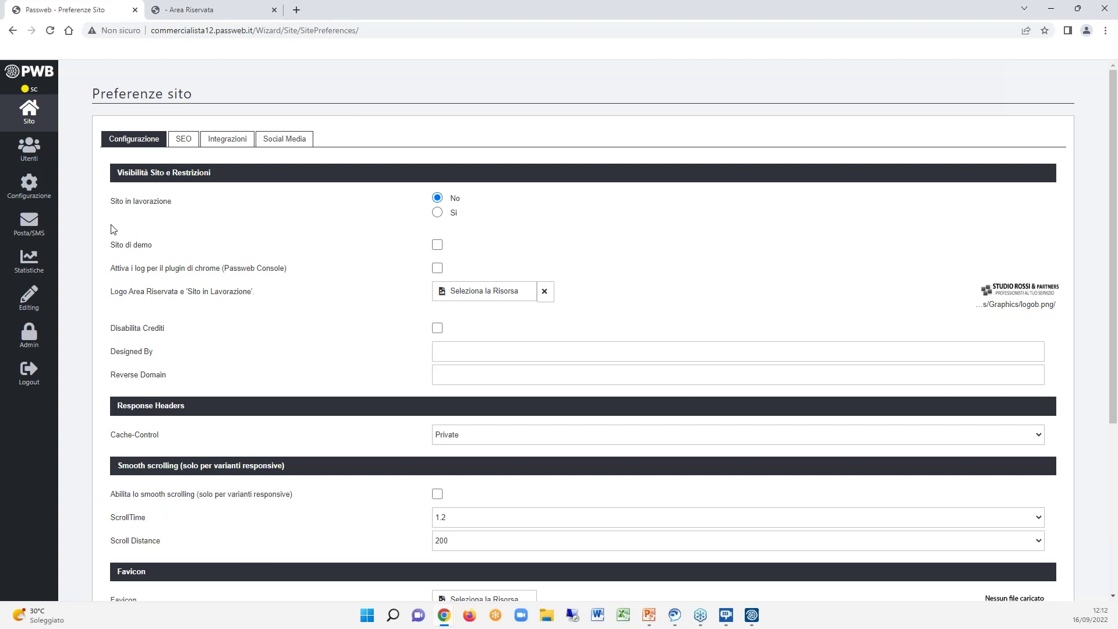
Review the site's Configurazione preferences, from visibility and restrictions through response headers, smooth scrolling, favicon, Area Riservata and Sistema.
mouse_move(131, 244)
click(37, 124)
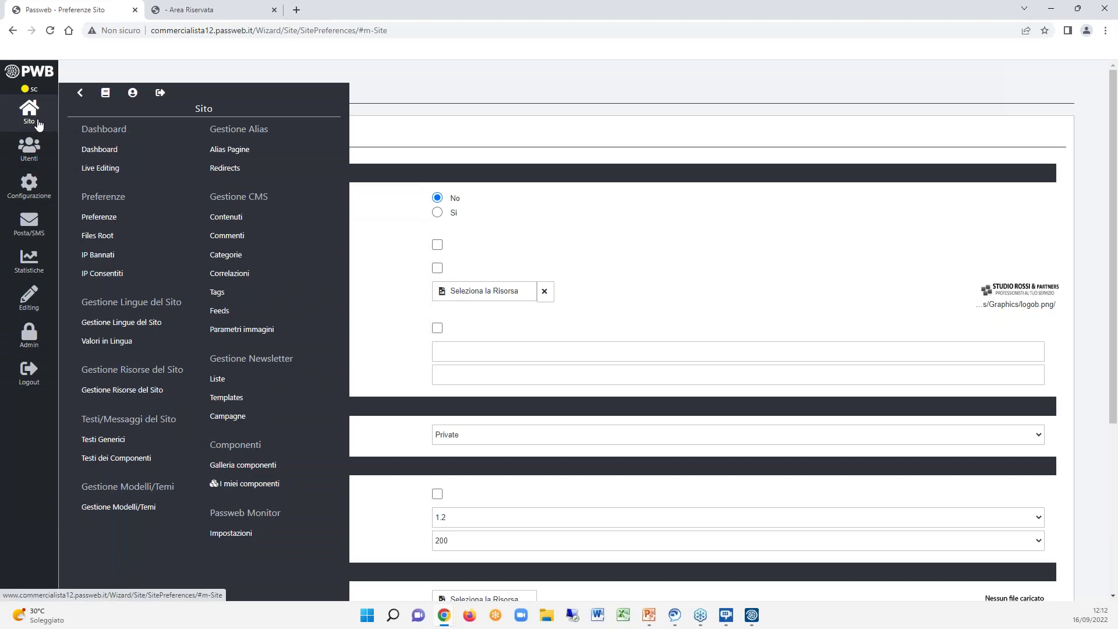
click(669, 99)
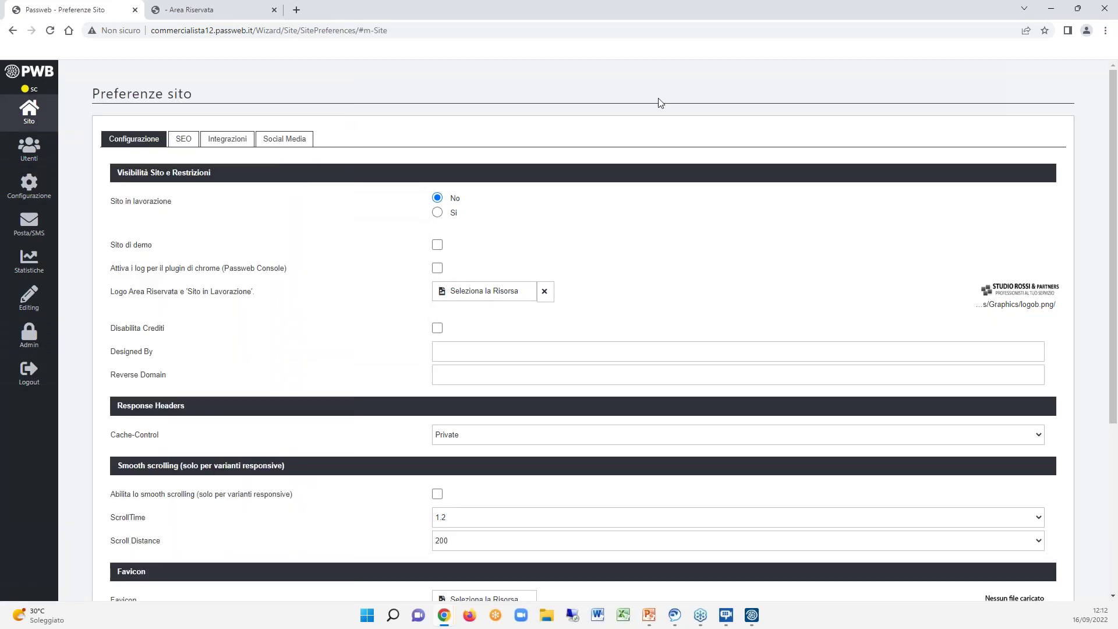
mouse_move(472, 214)
mouse_move(398, 200)
scroll(351, 358, down, 3)
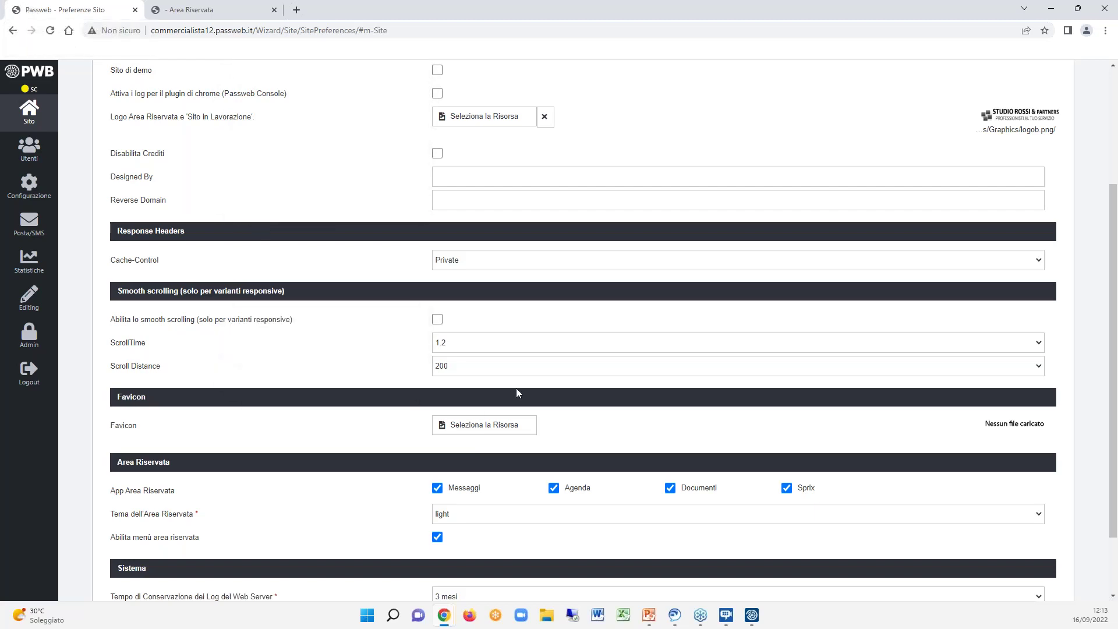
scroll(516, 388, down, 1)
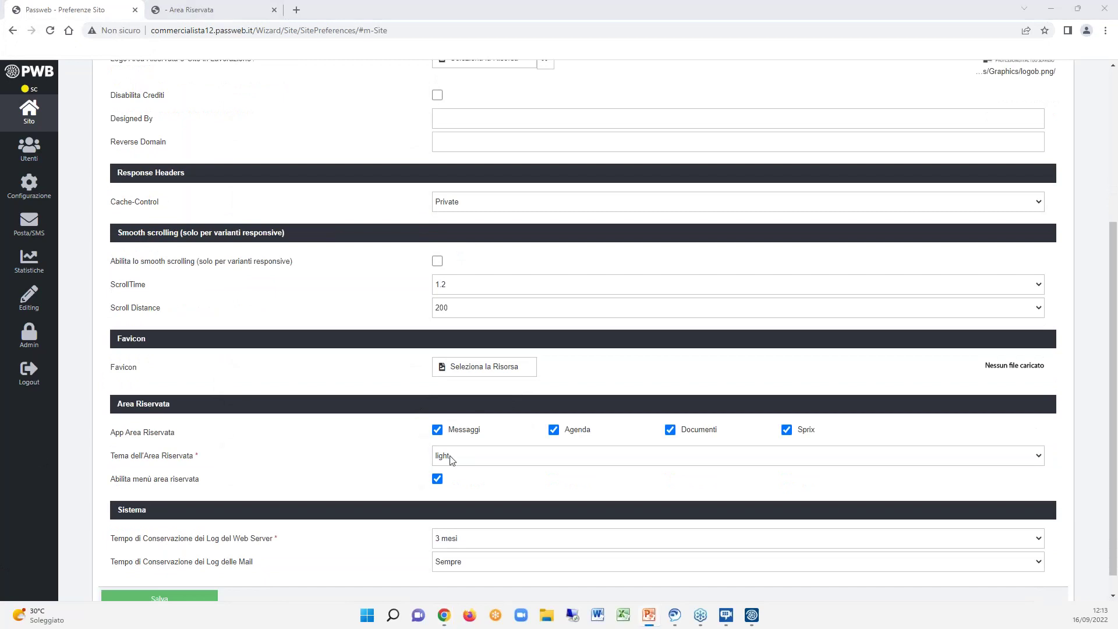
scroll(453, 460, down, 1)
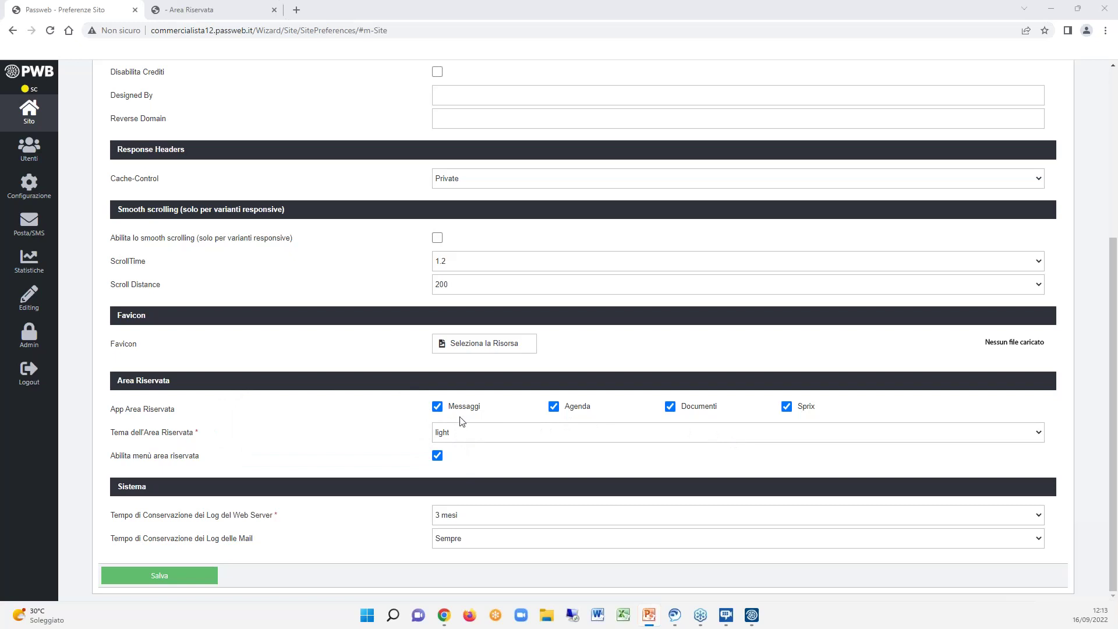
scroll(460, 420, up, 5)
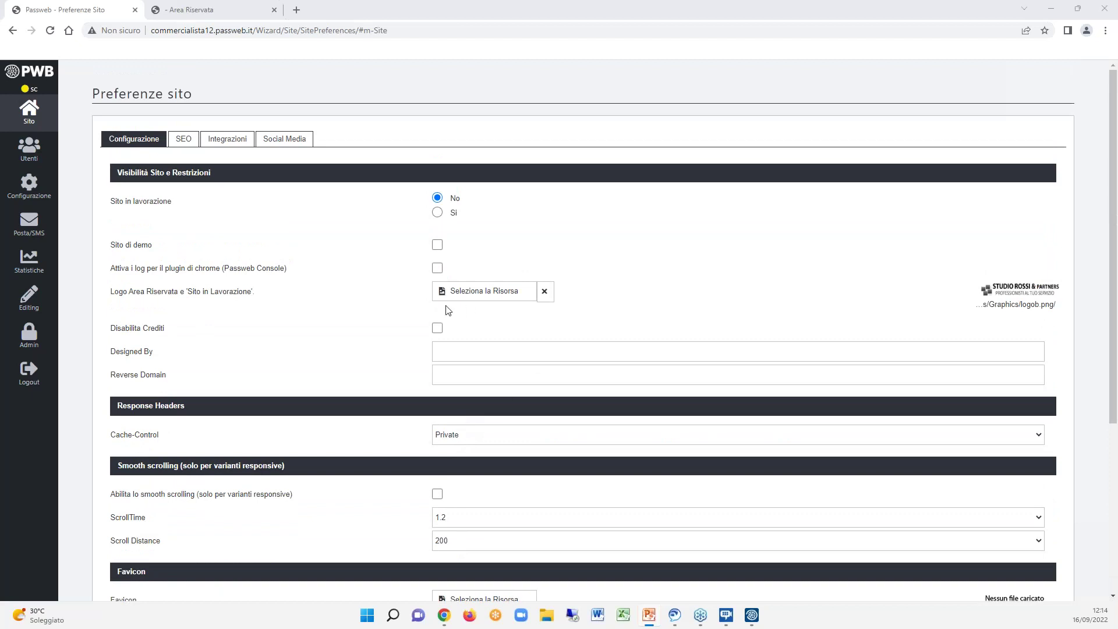
Go from the reserved area's profile page to the site's public home page, view it, and return to the site preferences.
click(203, 12)
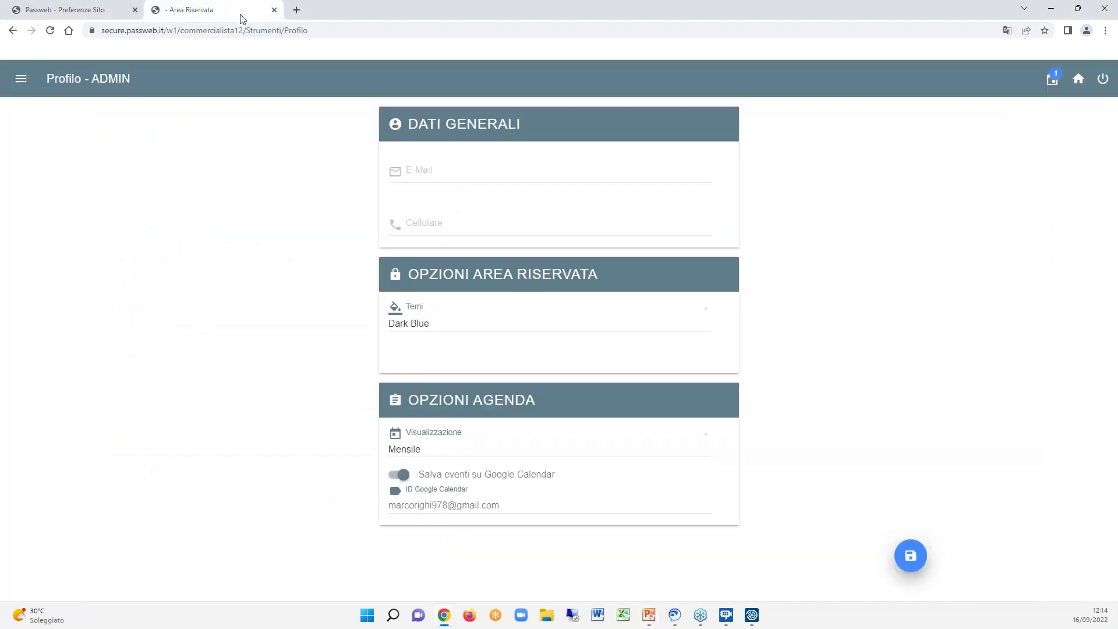
click(1077, 82)
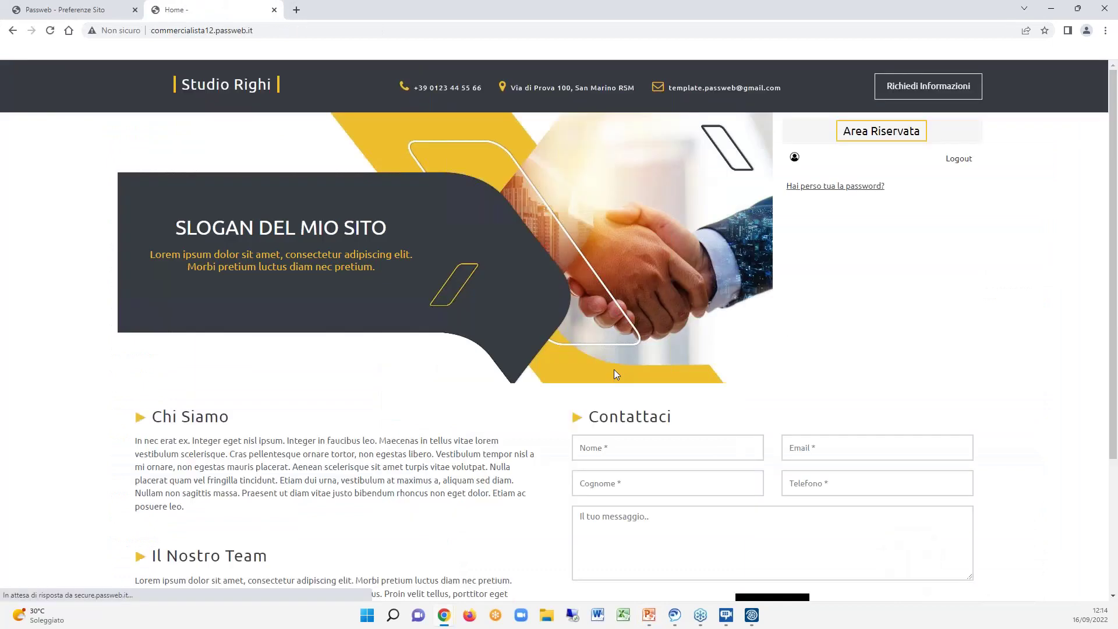
click(58, 10)
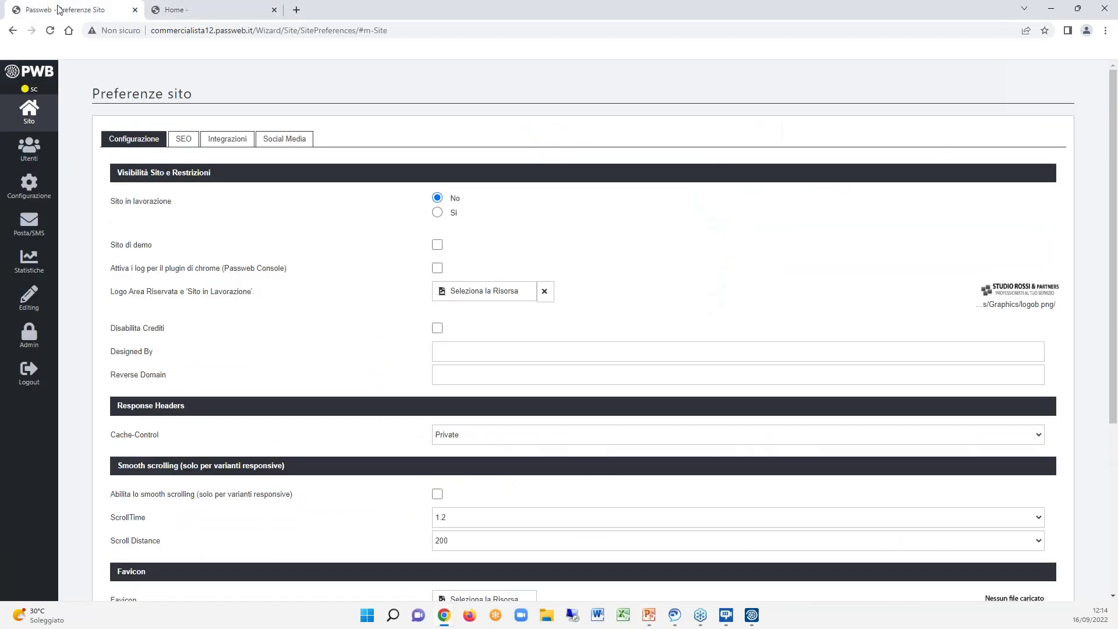
key(alt+Tab)
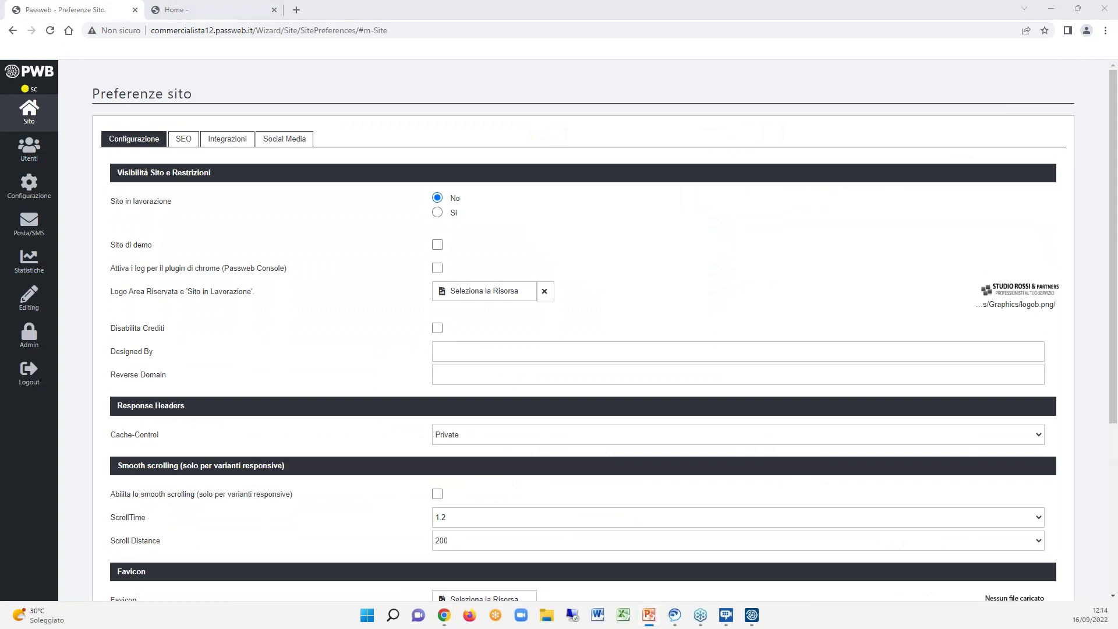
Open the SEO preferences and examine the title formats, permalinks, alias, social tag, page loading and sitemap sections.
click(182, 140)
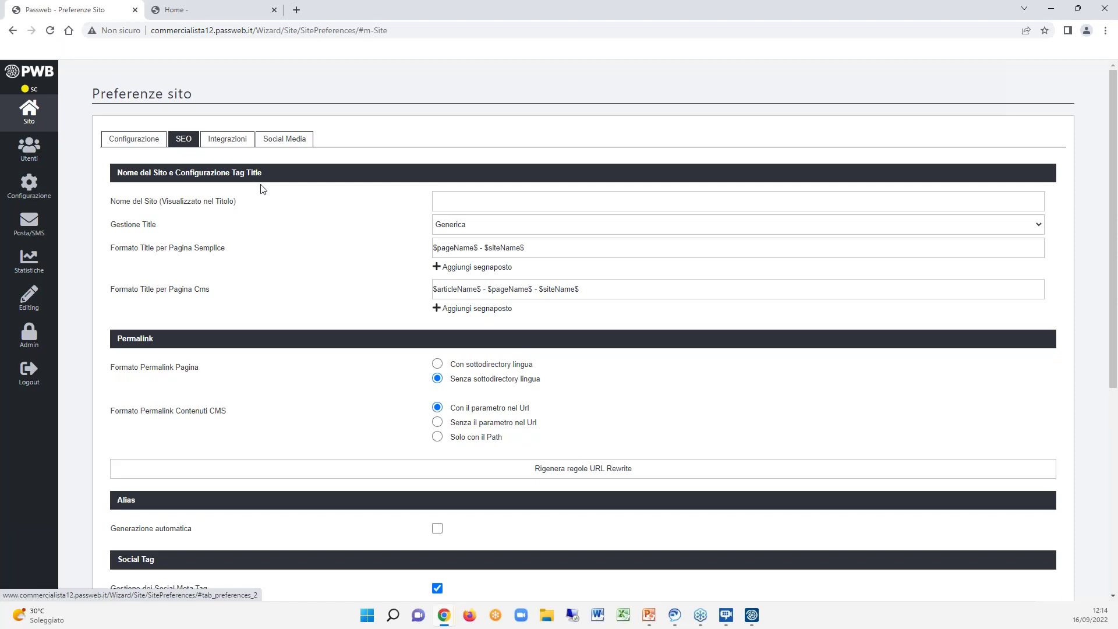
mouse_move(295, 245)
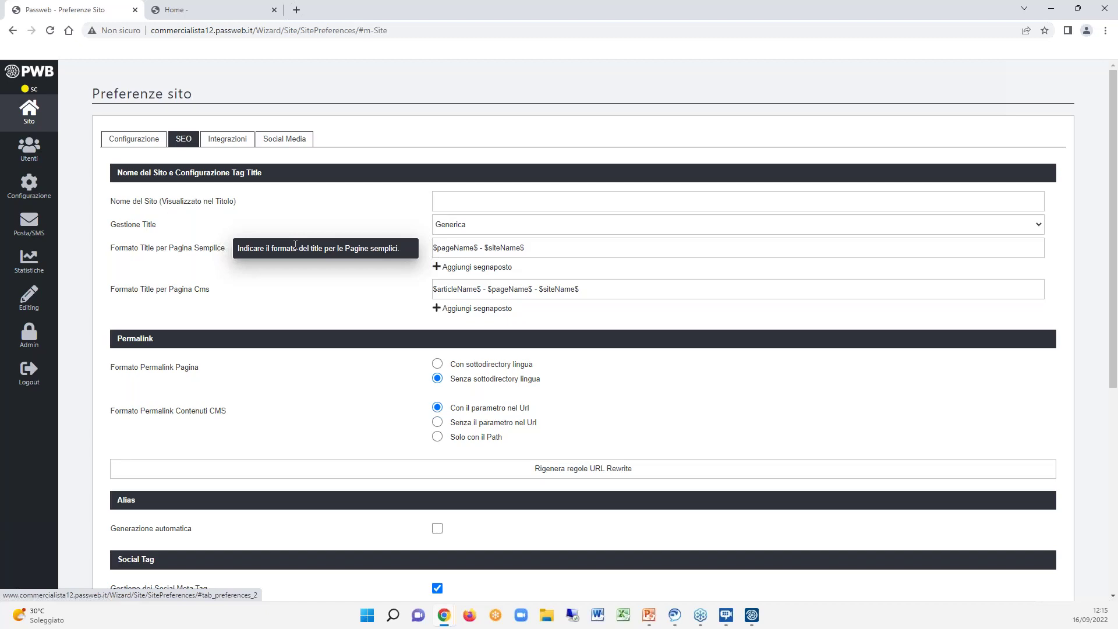
scroll(589, 341, down, 4)
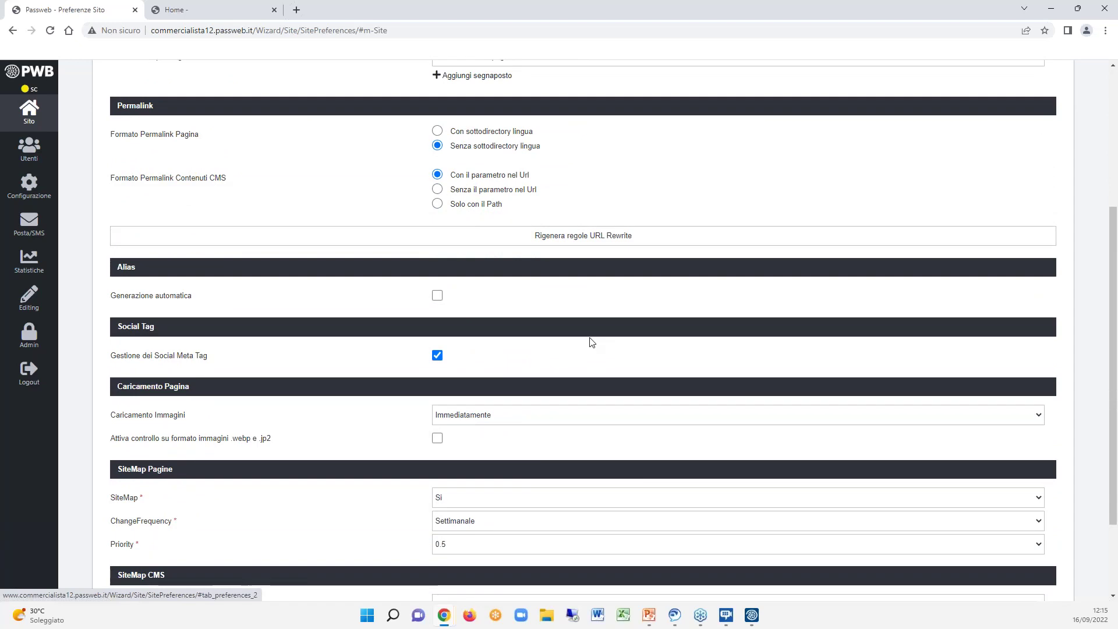
scroll(591, 342, down, 1)
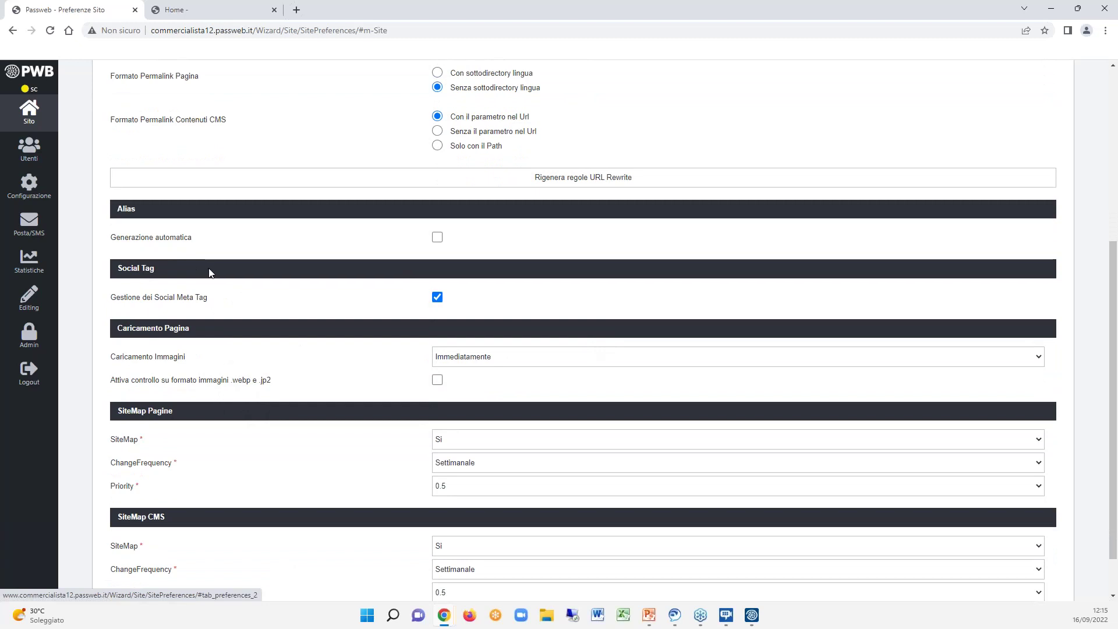
mouse_move(193, 304)
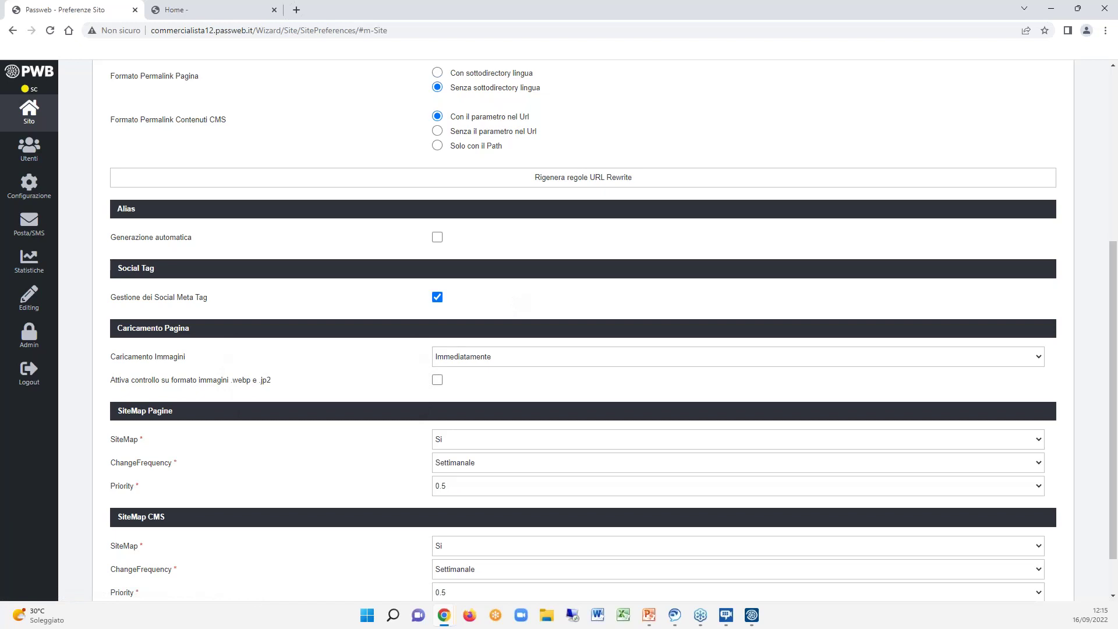
scroll(503, 411, down, 1)
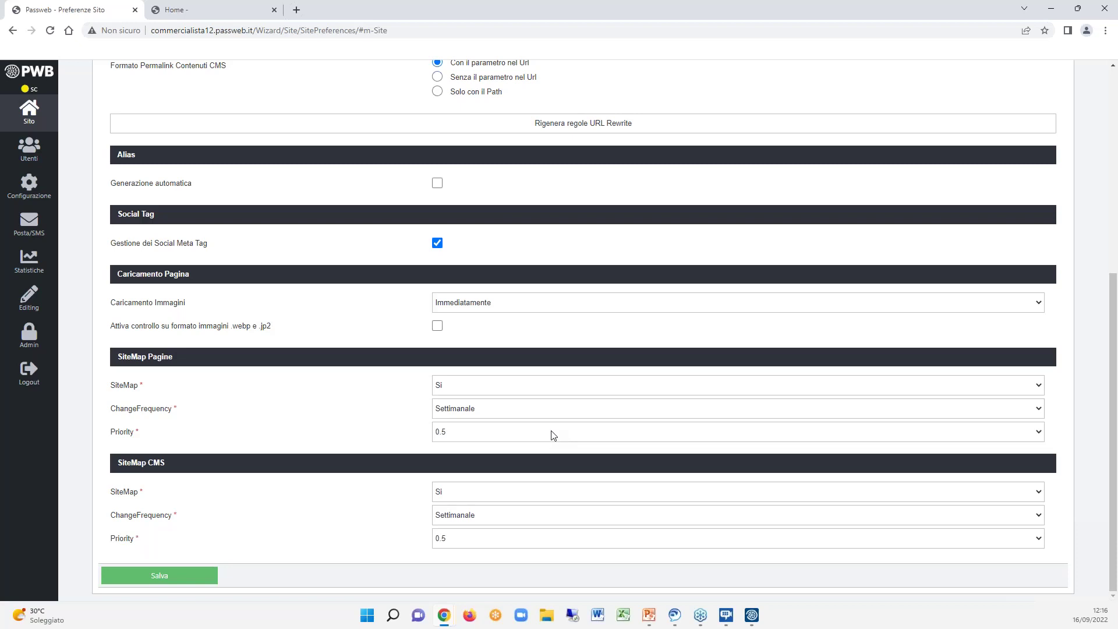
Inspect the available ChangeFrequency and Priority options for the SiteMap Pagine section without changing them.
click(466, 412)
click(466, 413)
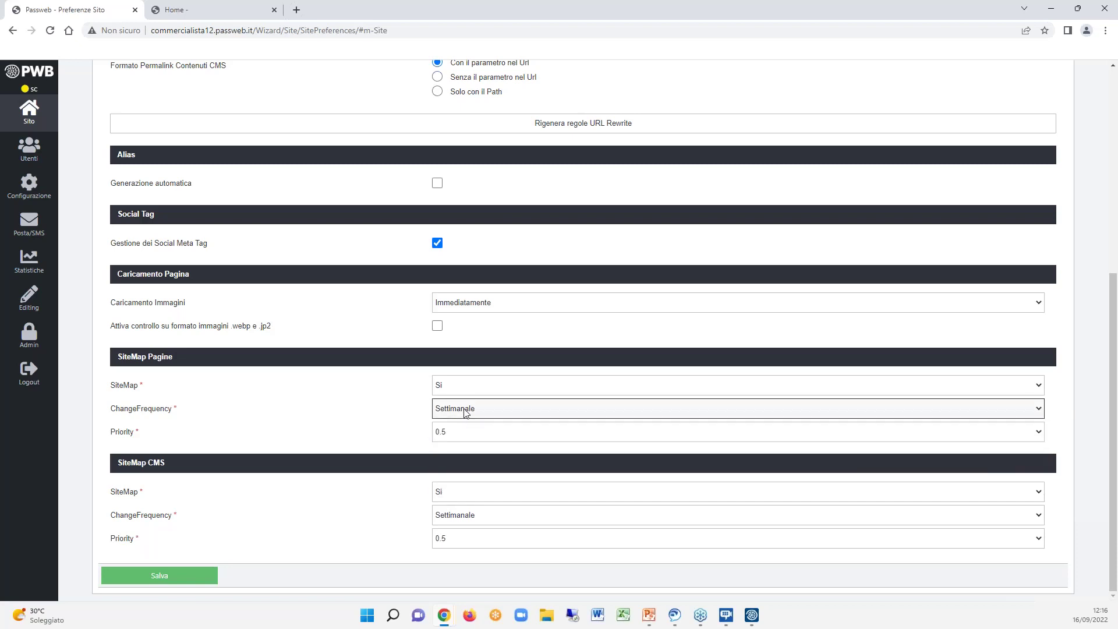
click(460, 436)
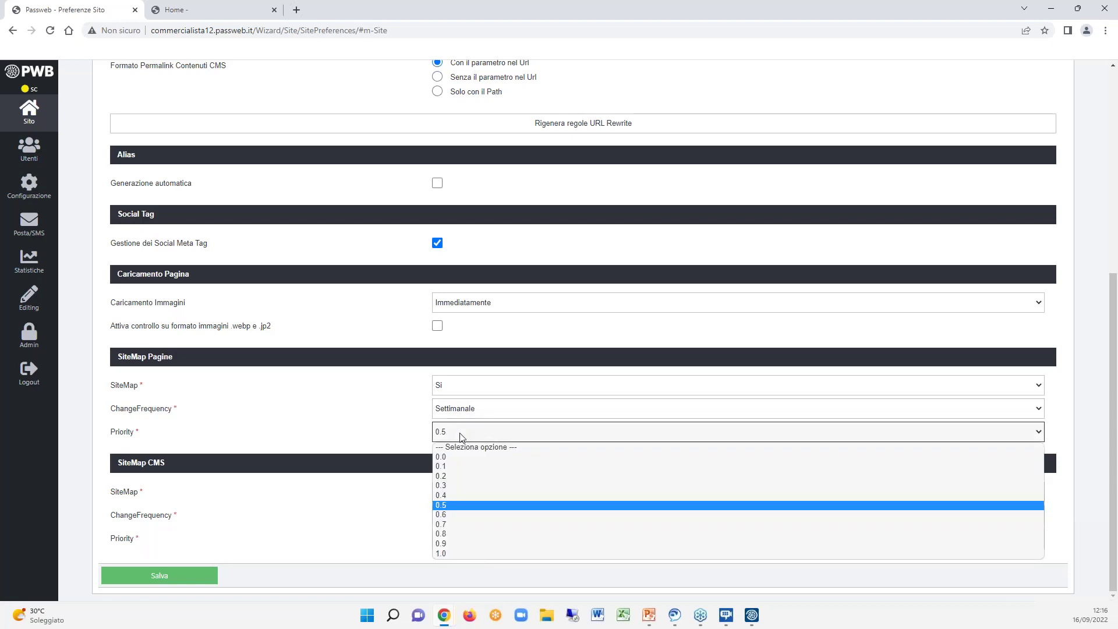
click(489, 437)
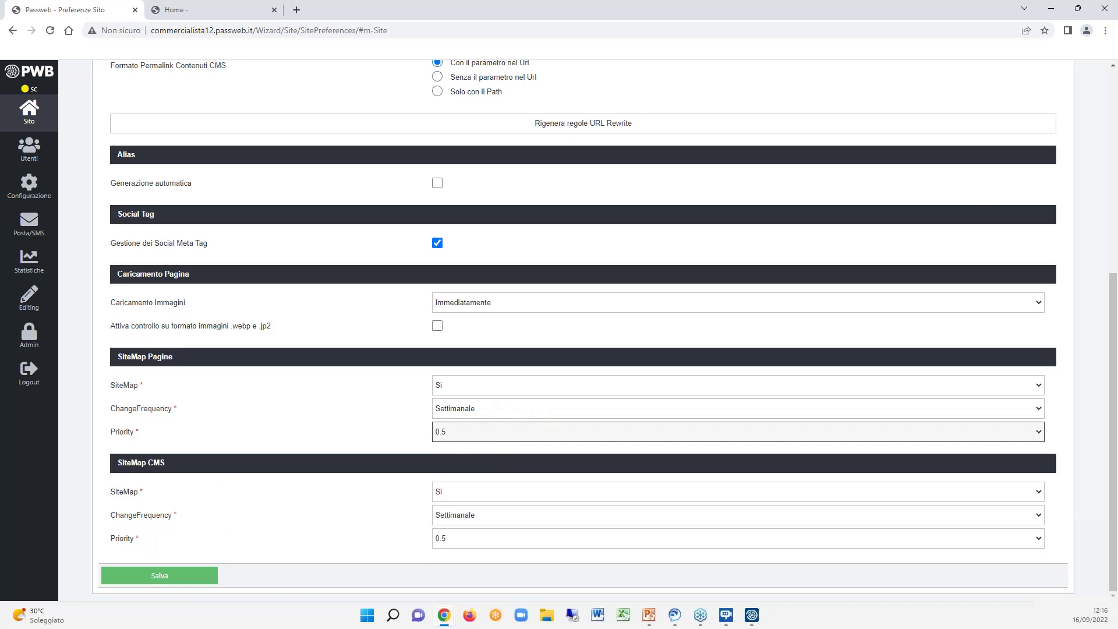
key(alt+Tab)
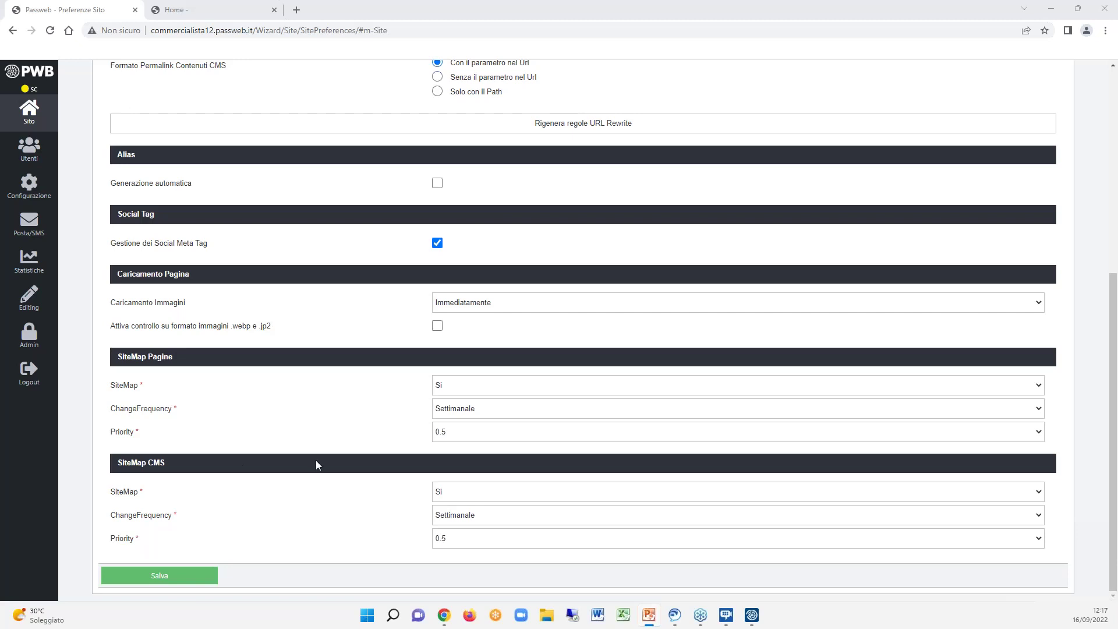
Look over the whole set of SEO preferences again, from the title configuration down to the SiteMap CMS section.
scroll(315, 460, up, 6)
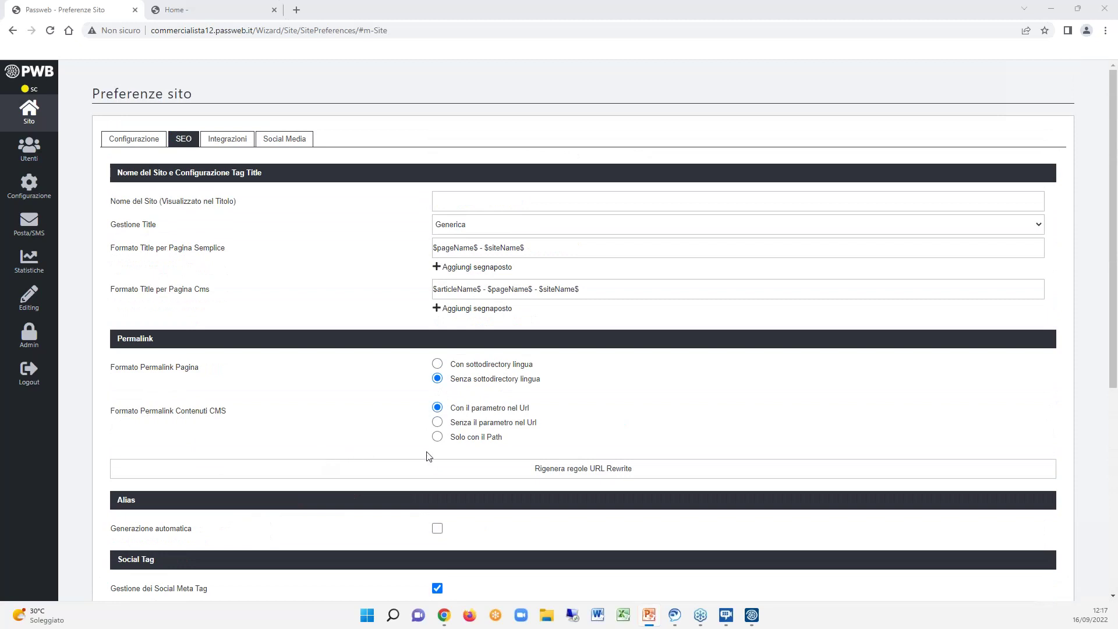
scroll(468, 471, down, 3)
scroll(469, 484, down, 3)
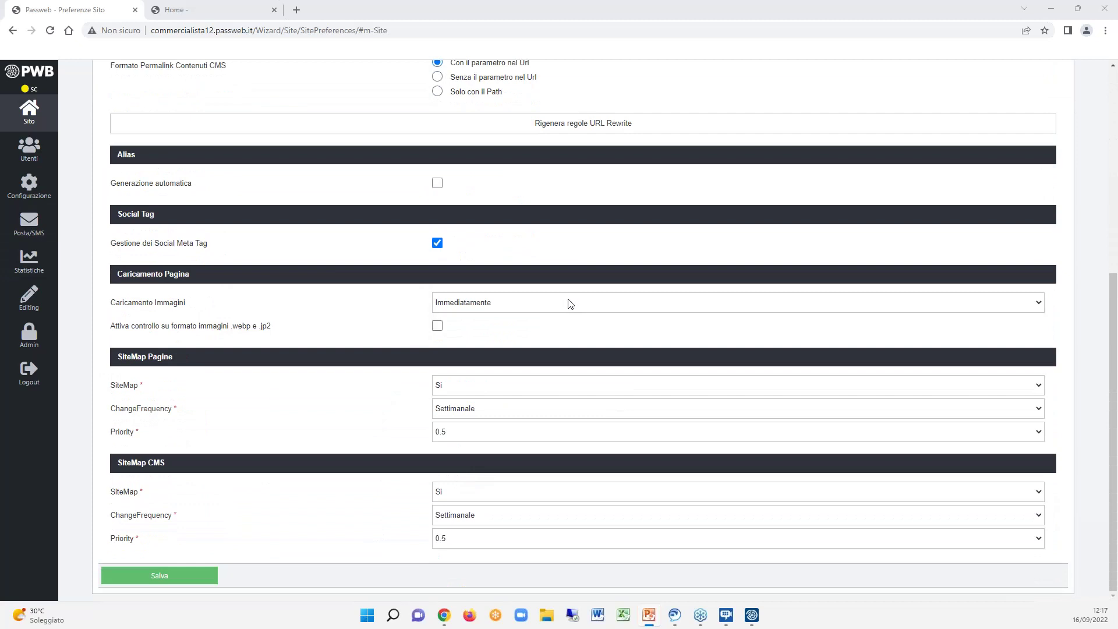
scroll(569, 303, up, 3)
scroll(569, 303, up, 3)
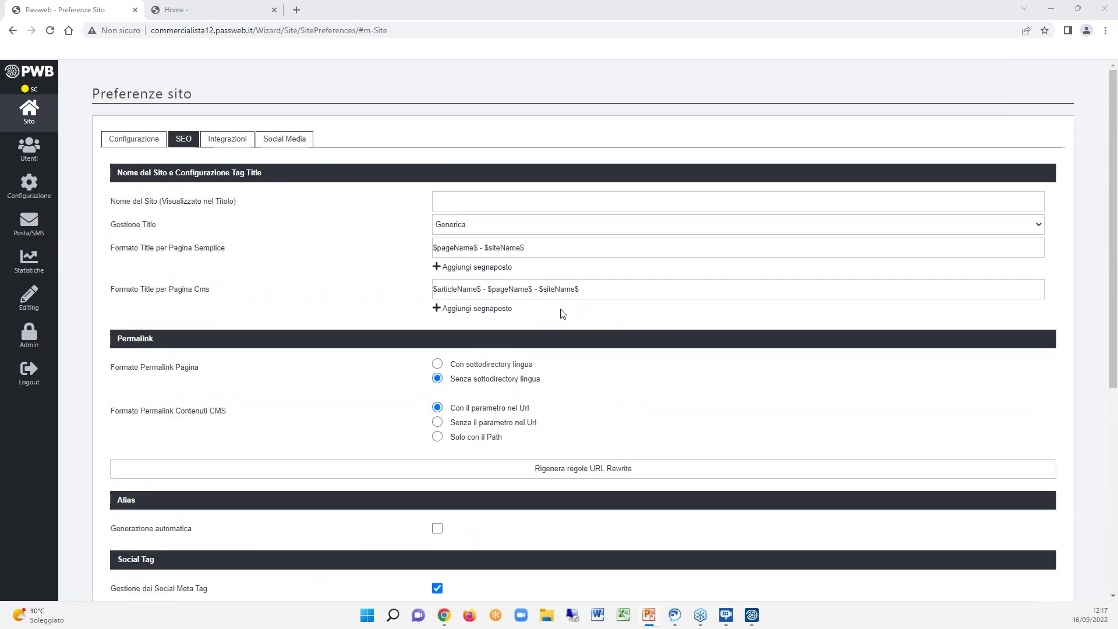
scroll(559, 312, down, 4)
scroll(530, 350, down, 3)
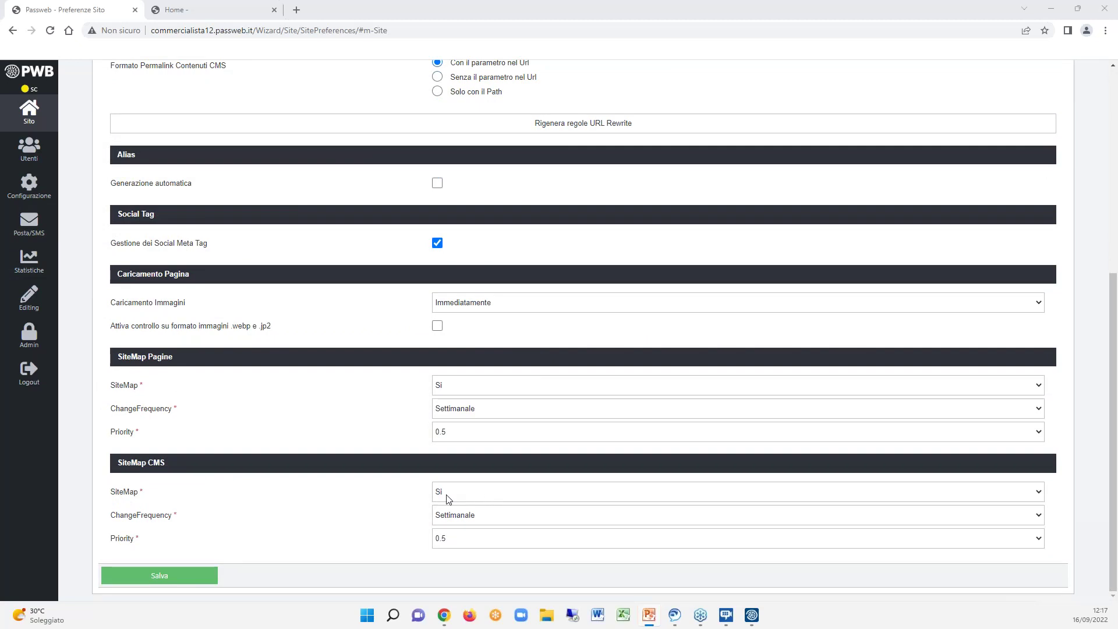
scroll(446, 495, up, 6)
scroll(446, 499, down, 5)
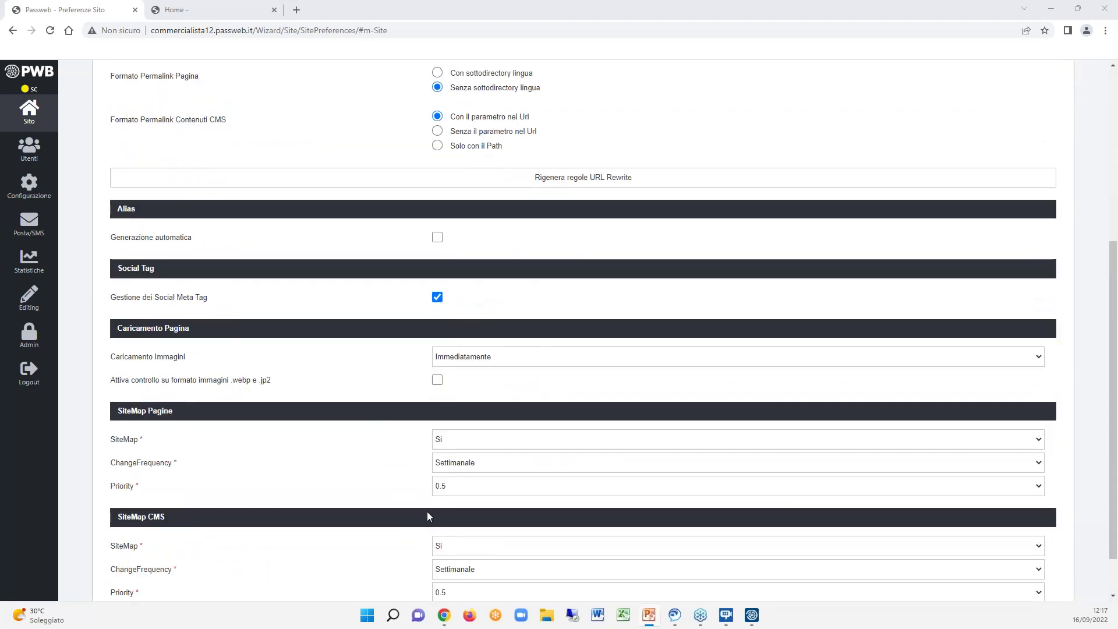
scroll(428, 515, down, 1)
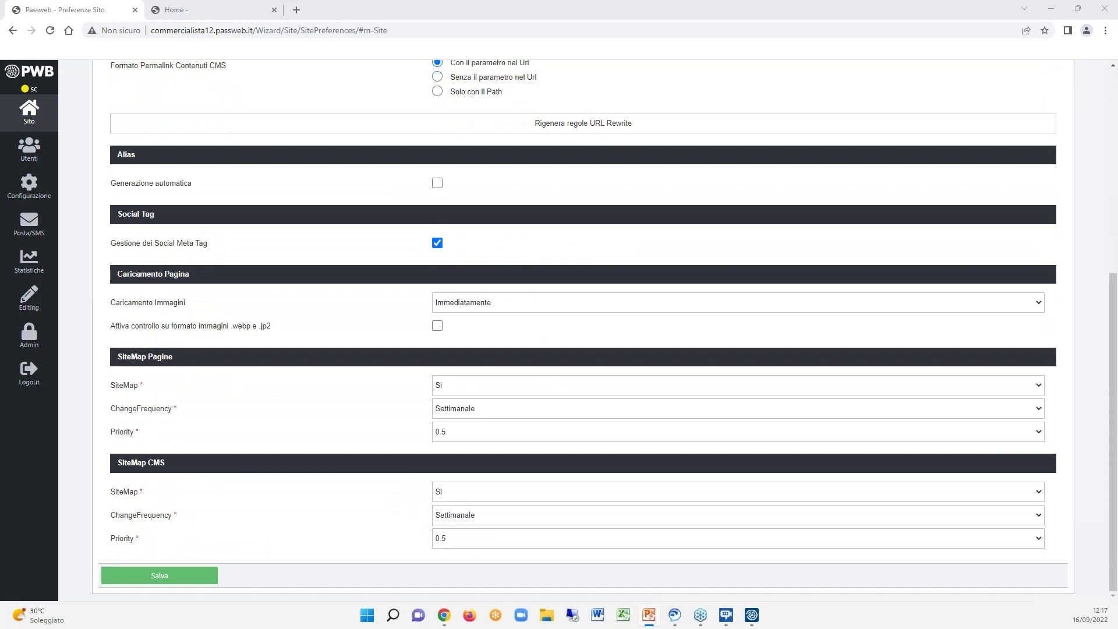
Open the Integrazioni preferences and examine the WebService, Google Analytics, Google Tag Manager, Facebook Pixel and Code Snippet settings.
scroll(233, 320, up, 6)
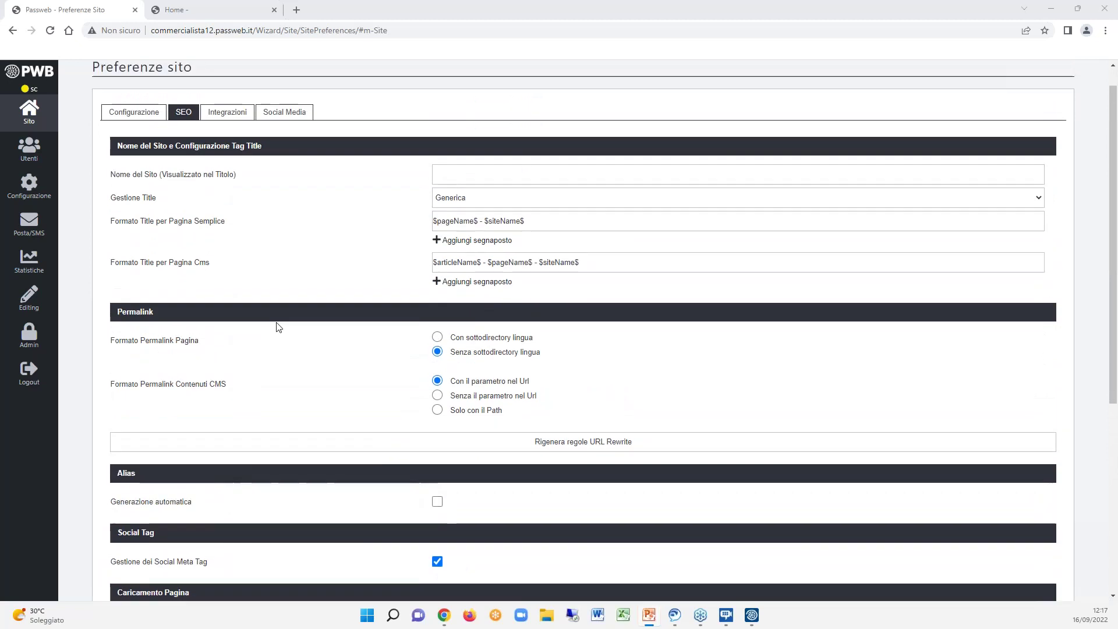
click(211, 140)
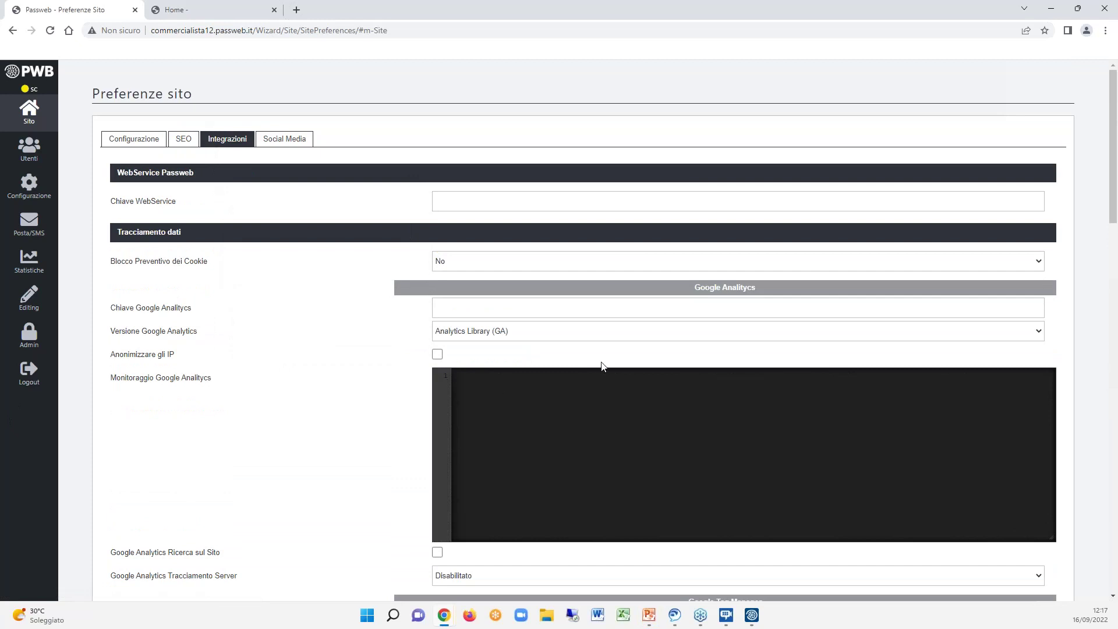
scroll(601, 362, down, 4)
scroll(600, 364, down, 1)
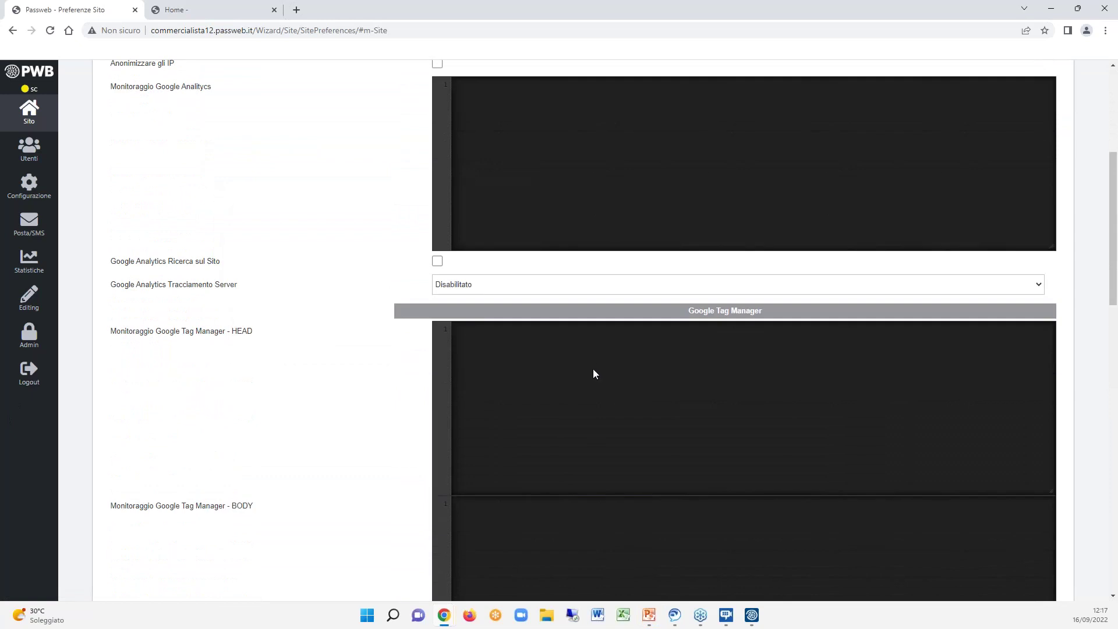
scroll(595, 367, down, 4)
scroll(592, 369, down, 1)
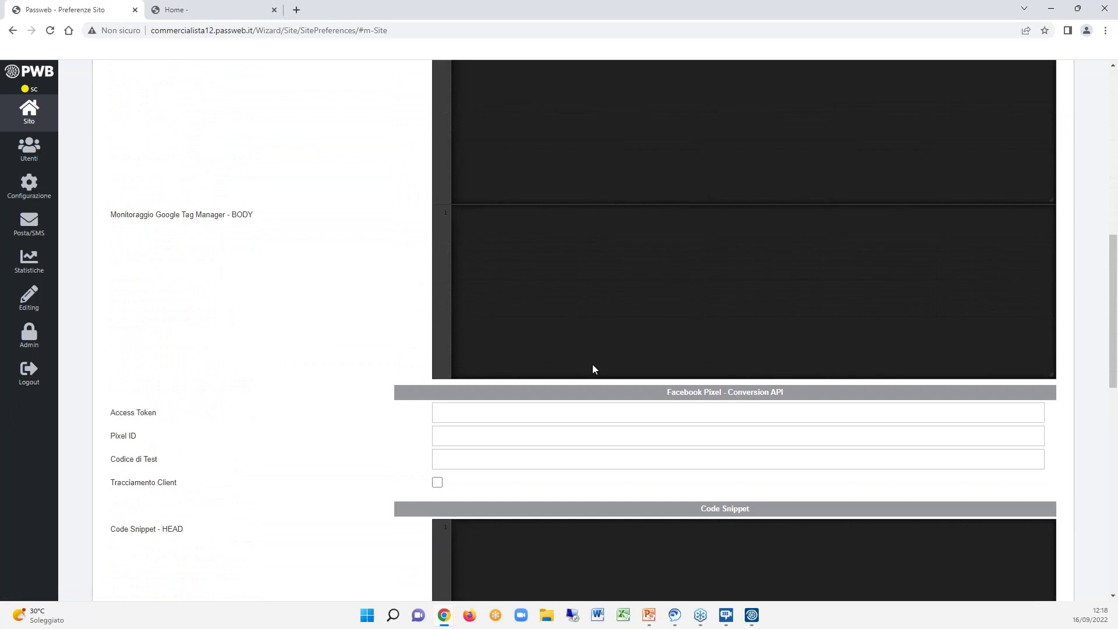
scroll(592, 369, up, 3)
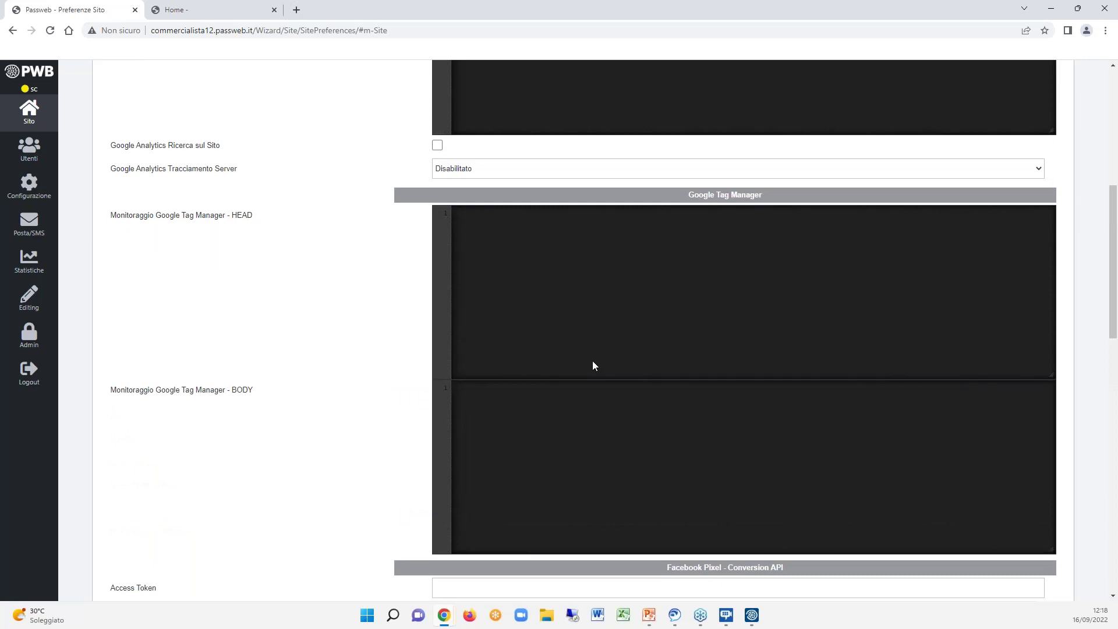
scroll(592, 361, up, 1)
scroll(591, 366, down, 1)
key(alt+Tab)
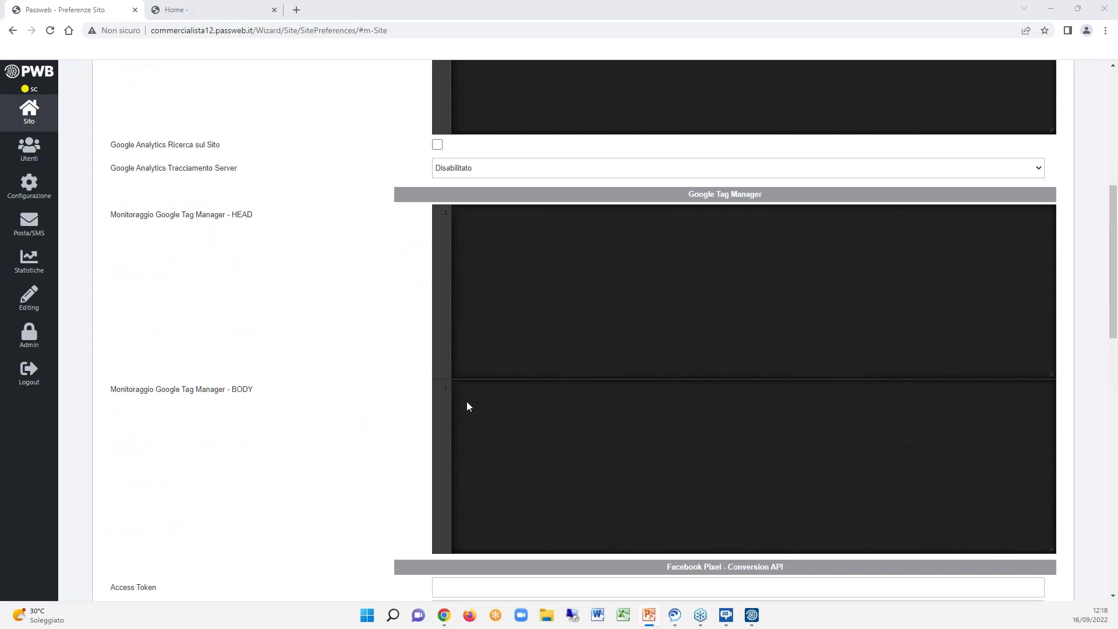
Open the Social Media preferences to view the Facebook App Id and Twitter account settings.
scroll(466, 405, up, 7)
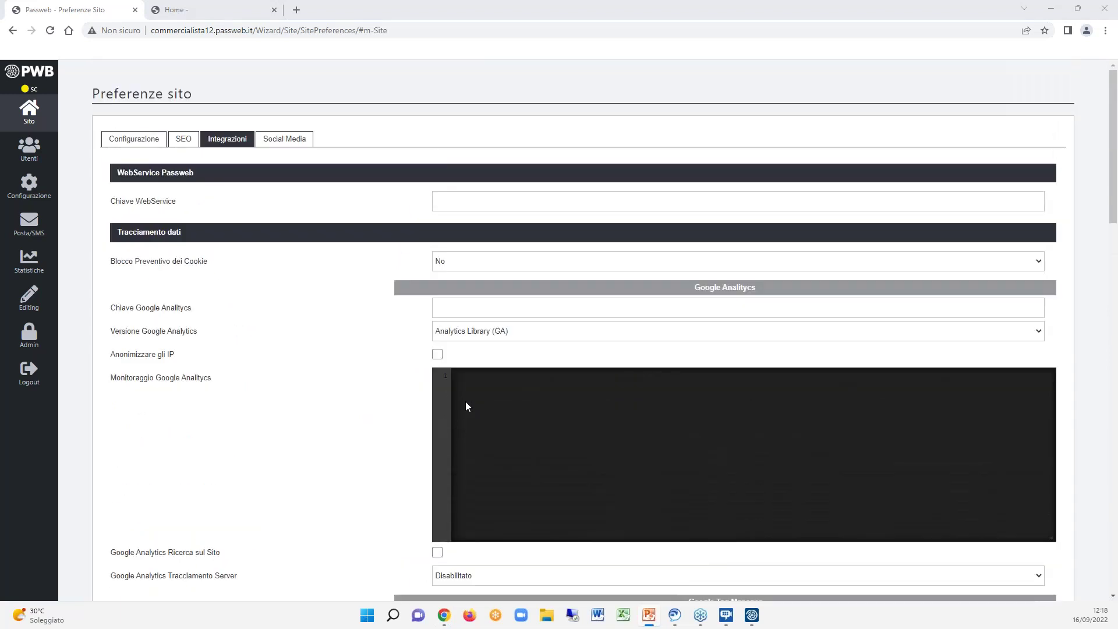
click(288, 140)
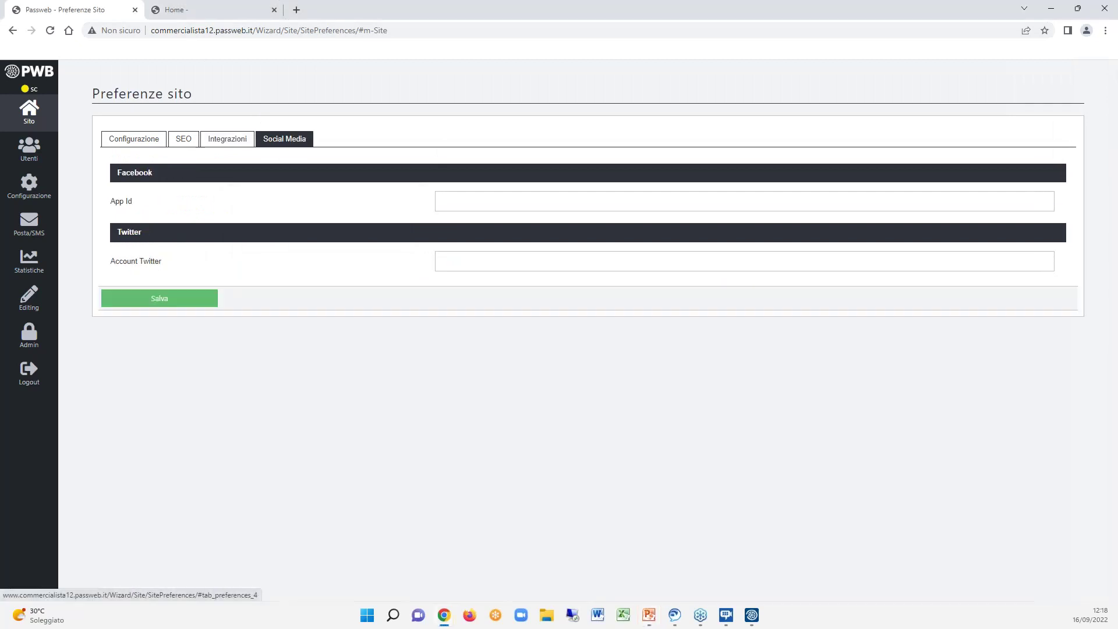
key(super+shift+q)
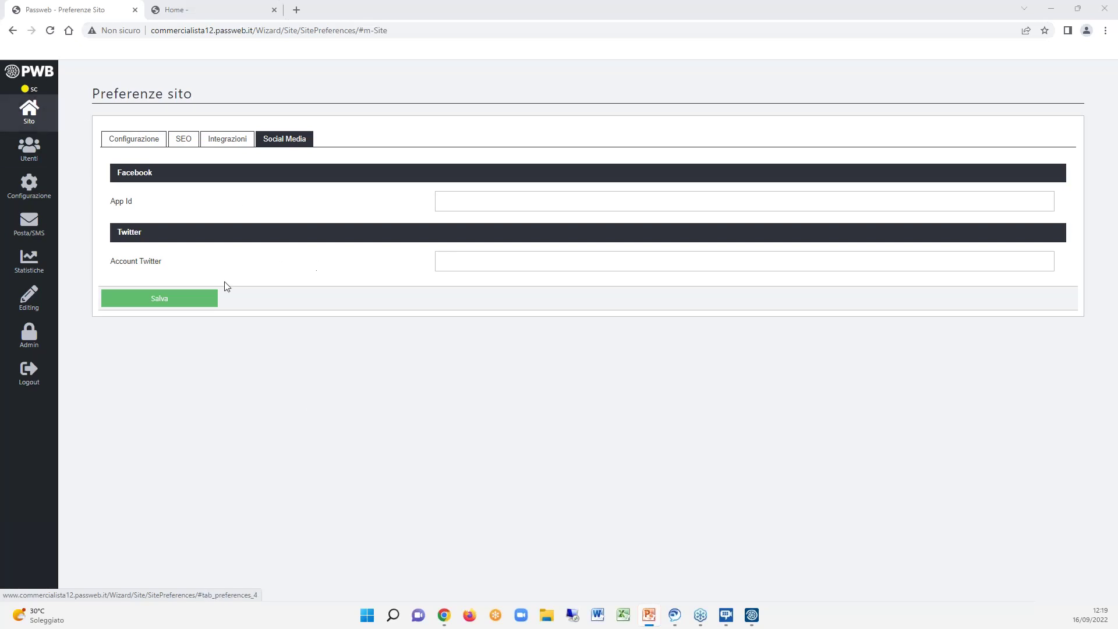
Look over the Integrazioni, Configurazione and Social Media site preferences again and bring up the list of Sito functions.
click(228, 145)
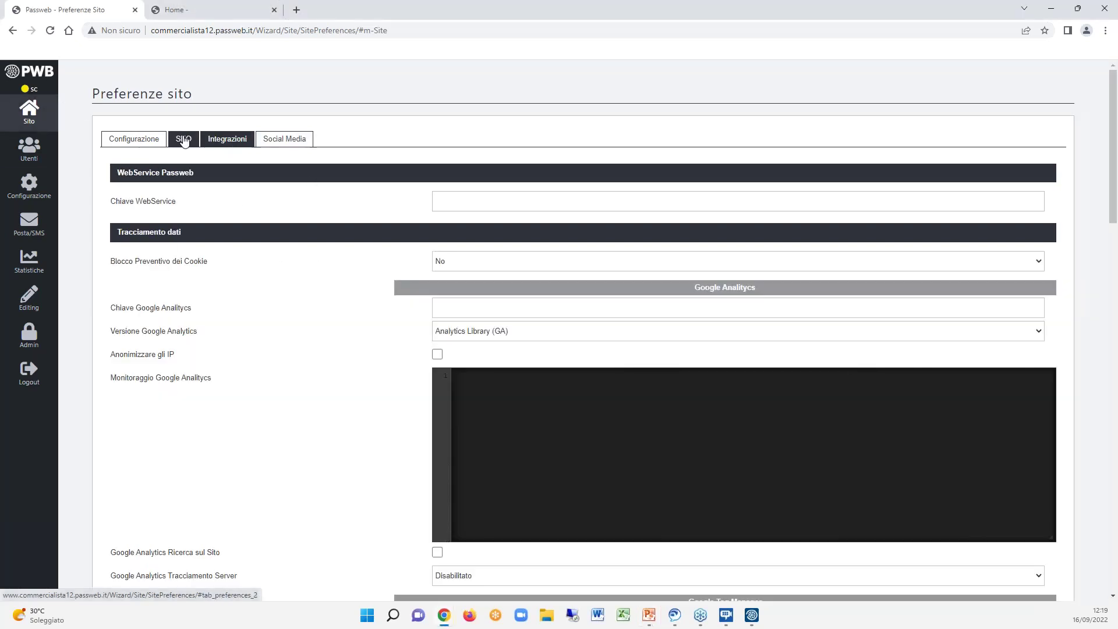
click(135, 143)
scroll(451, 267, down, 5)
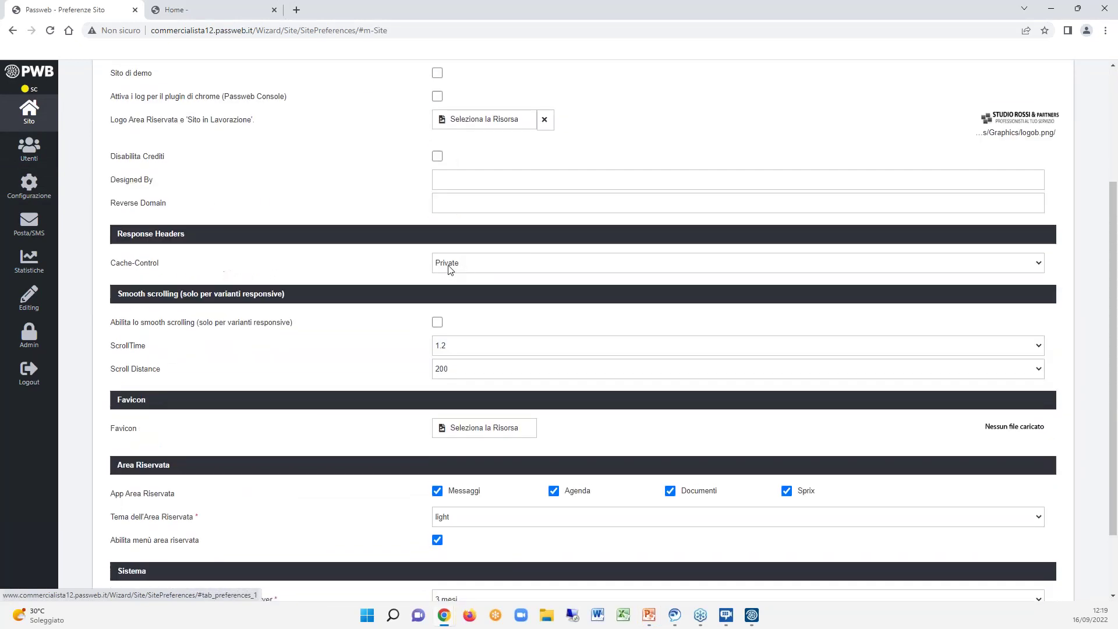
scroll(452, 269, up, 4)
scroll(452, 269, up, 1)
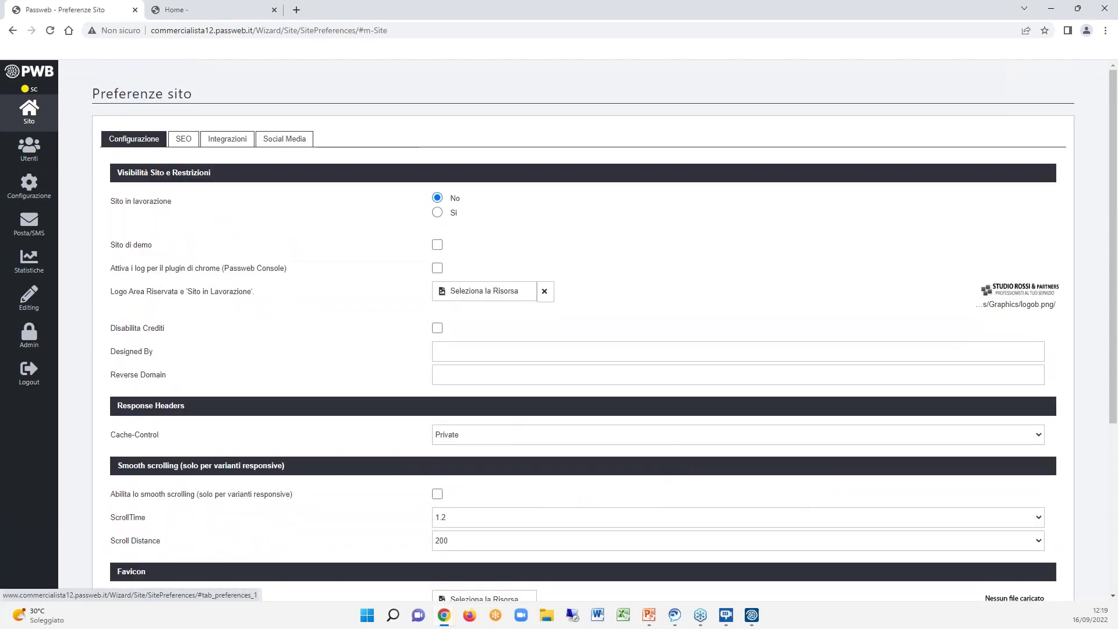
scroll(452, 267, down, 2)
scroll(451, 268, up, 2)
click(237, 146)
click(280, 144)
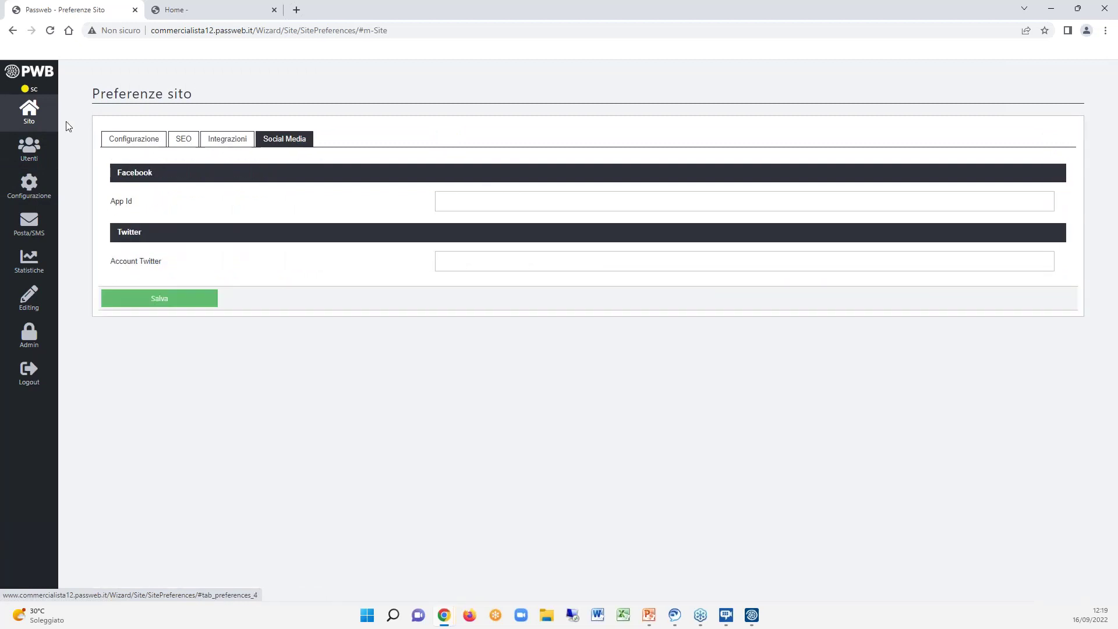
click(40, 112)
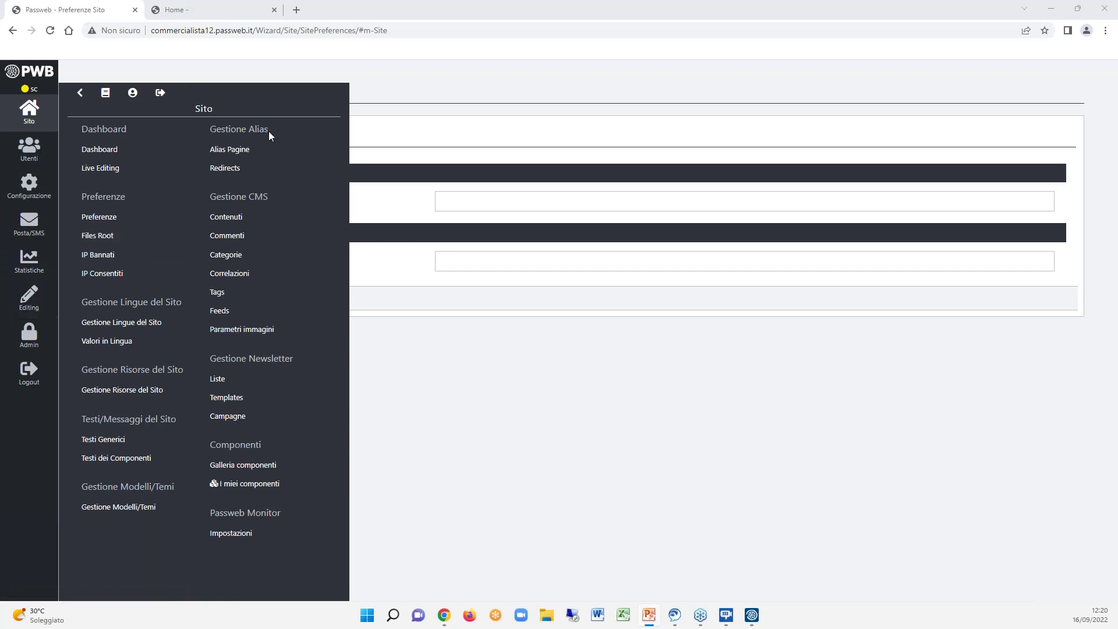
click(221, 10)
click(264, 35)
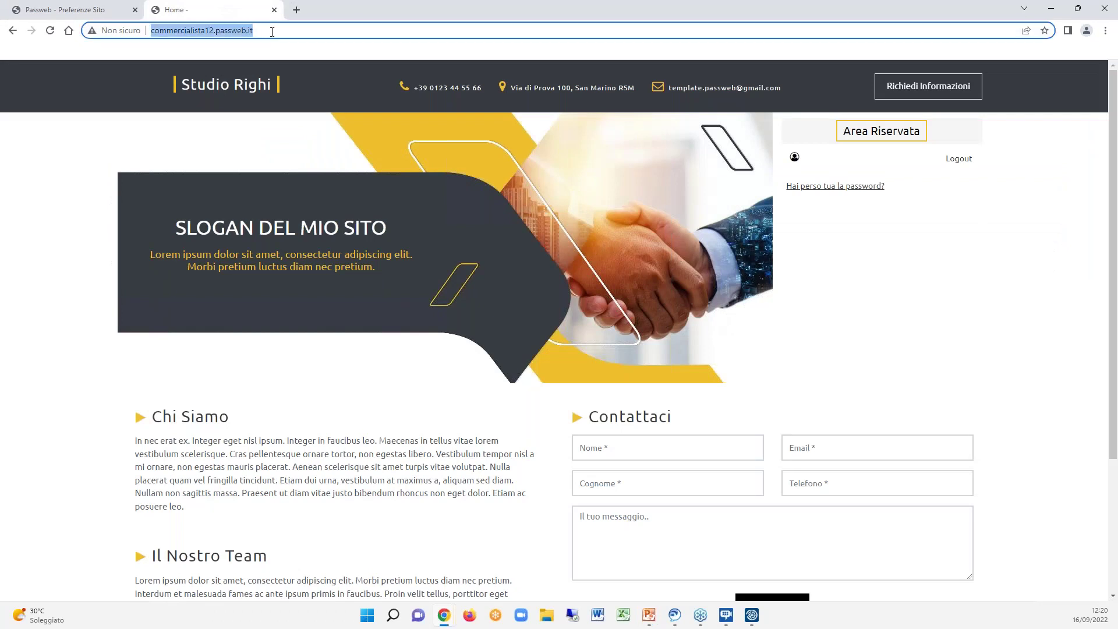
click(271, 30)
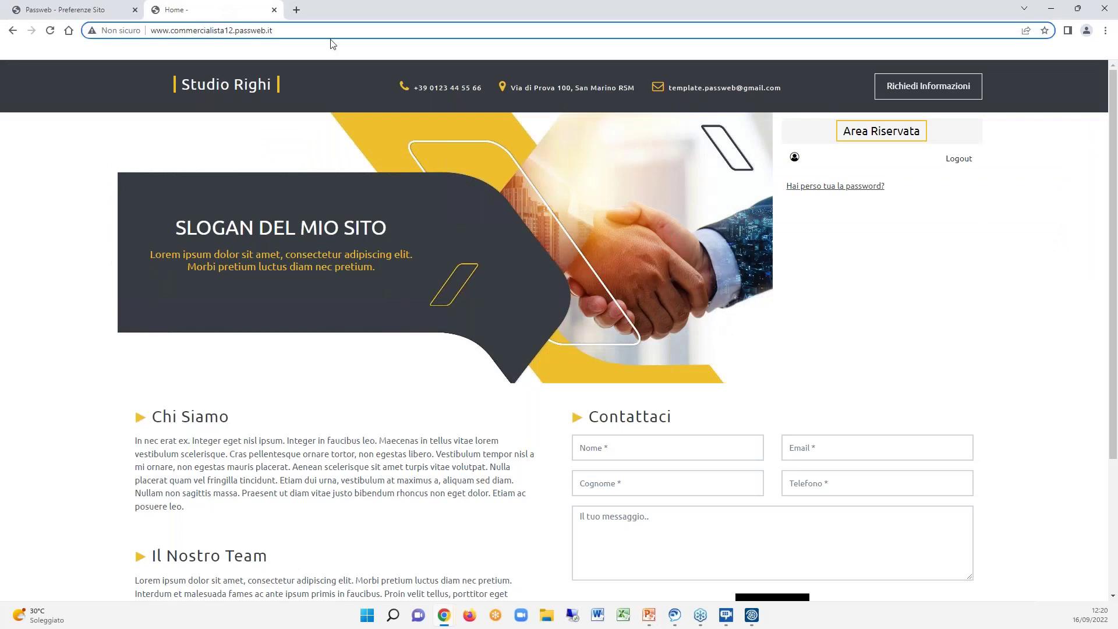
text(/)
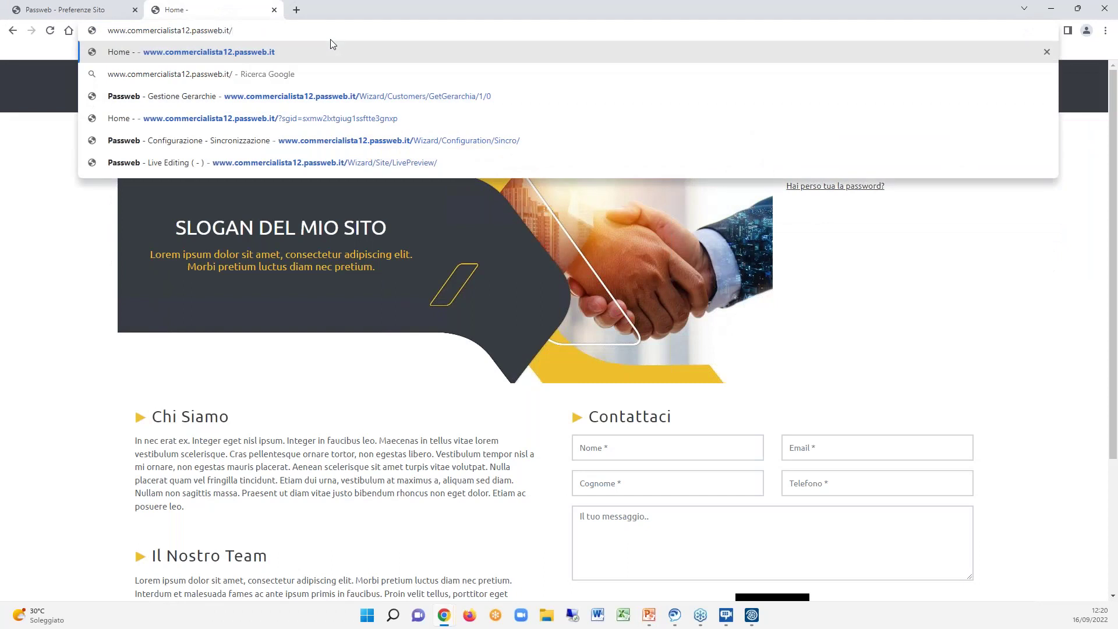
text(site)
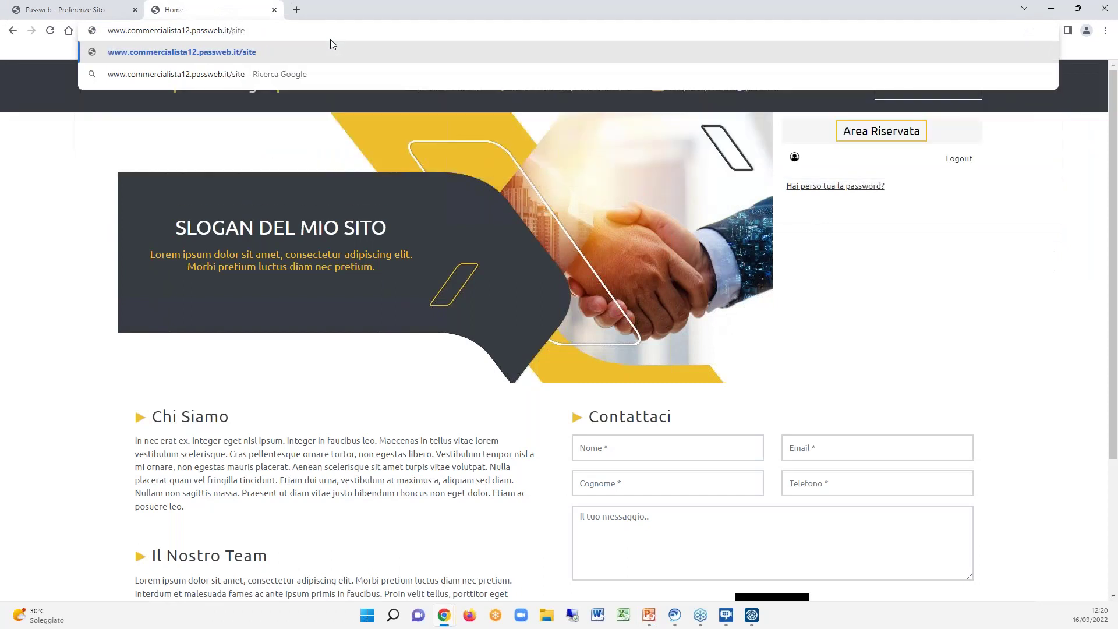
text(map.xml)
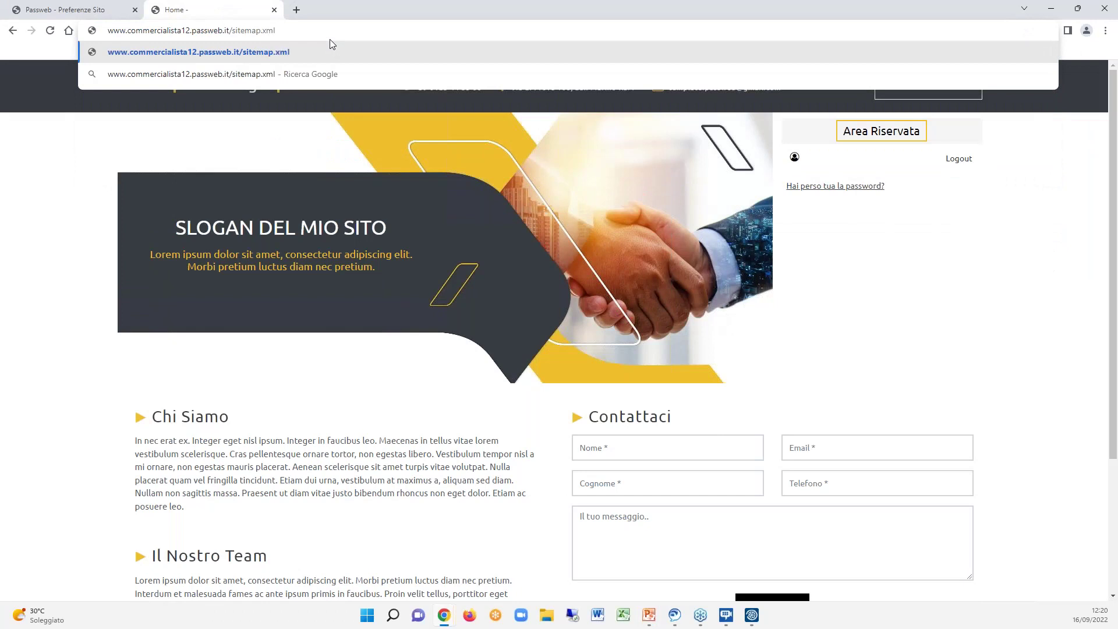
key(Return)
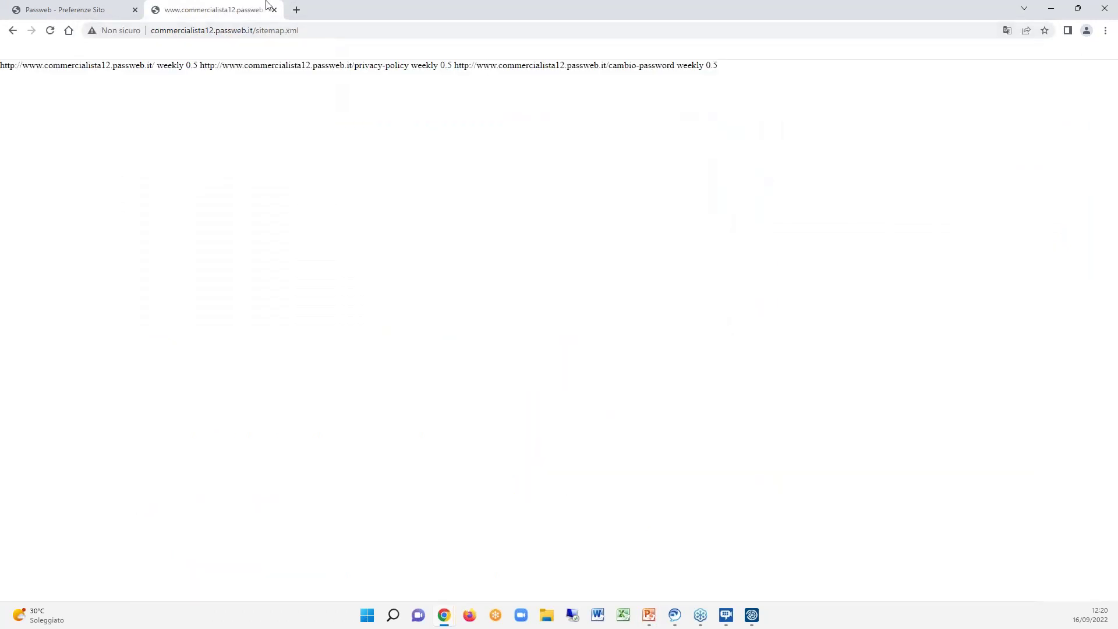
click(274, 9)
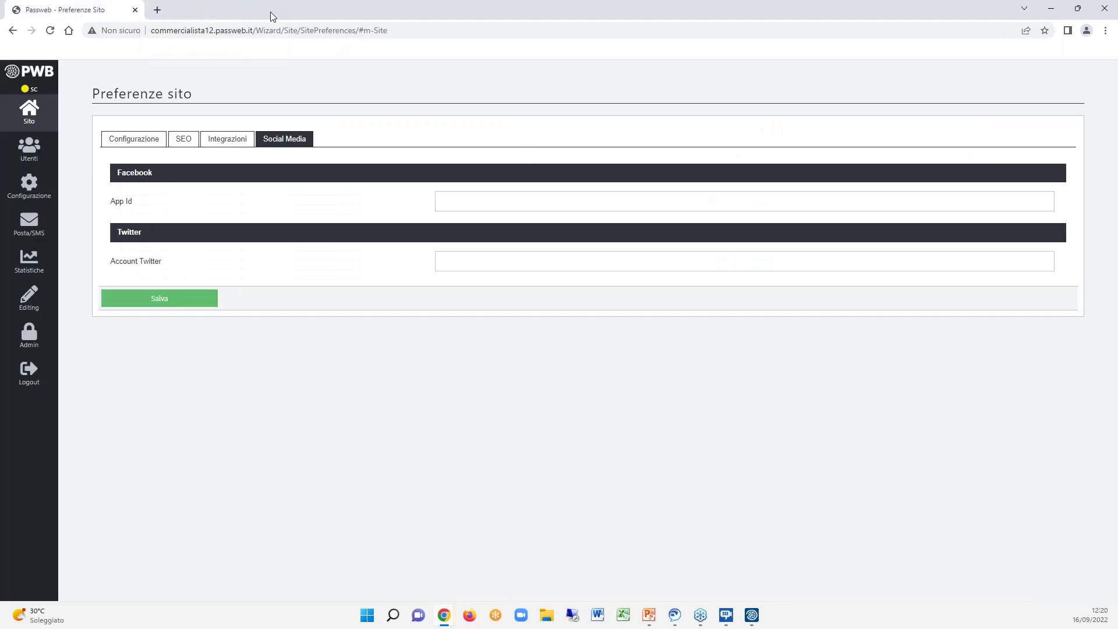
Open the Login component's texts under Testi dei Componenti and examine its labels and the Messaggio Errore text.
click(43, 123)
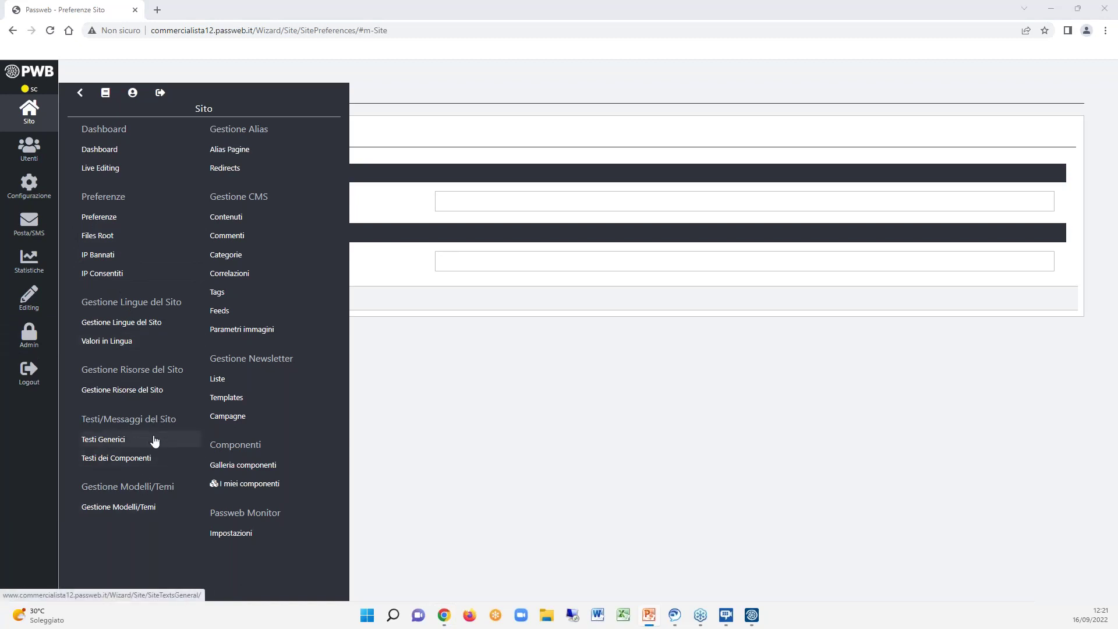
click(156, 460)
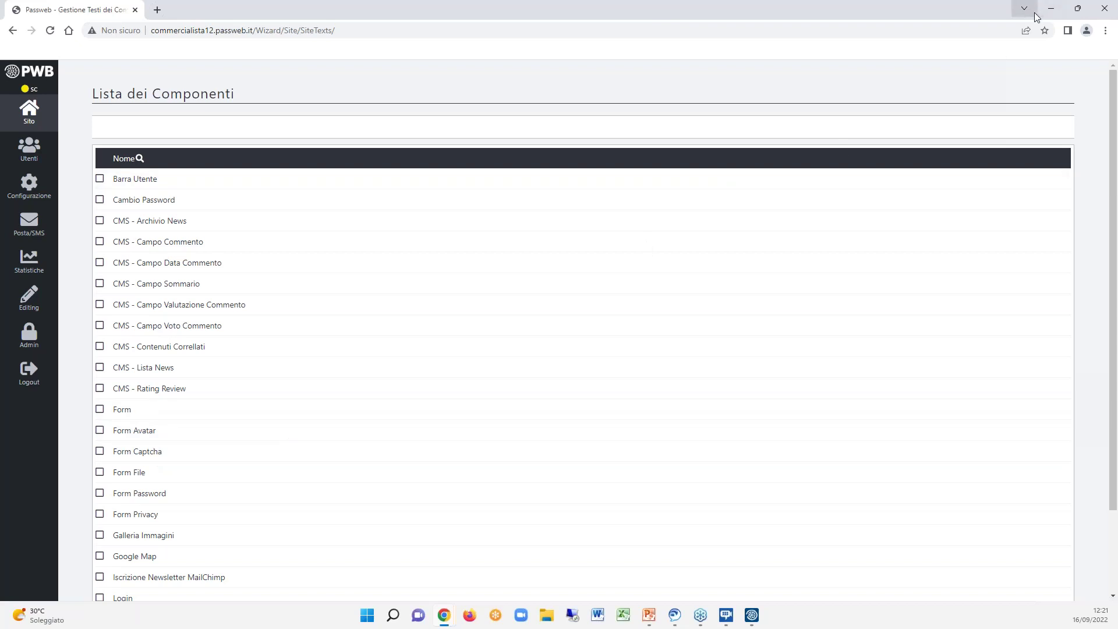
click(19, 106)
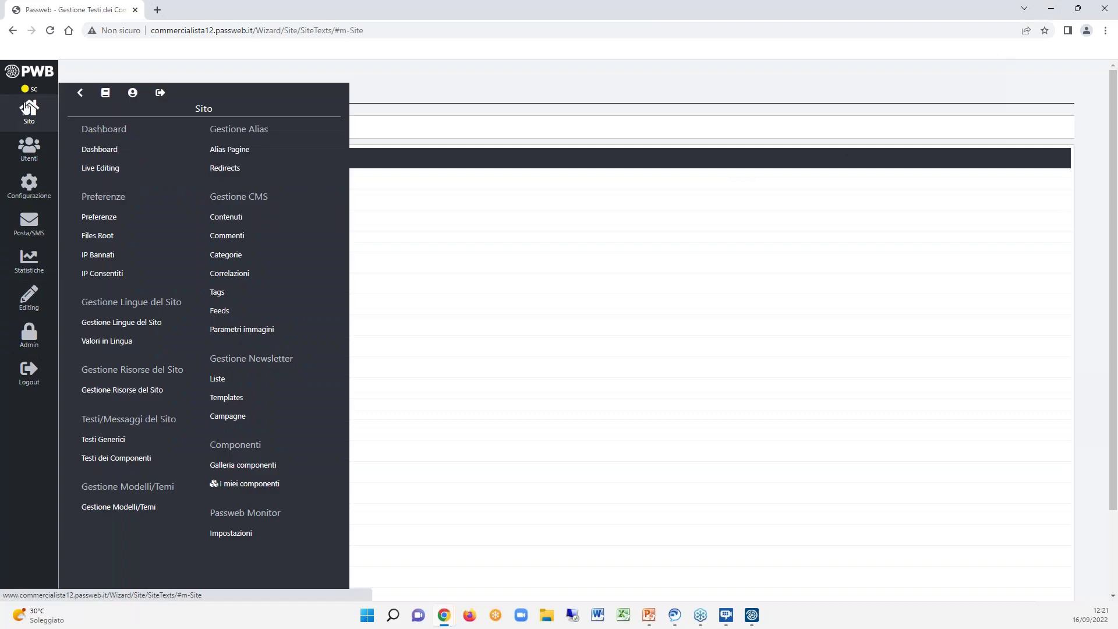
click(159, 463)
scroll(247, 364, down, 2)
click(206, 507)
scroll(1019, 156, up, 2)
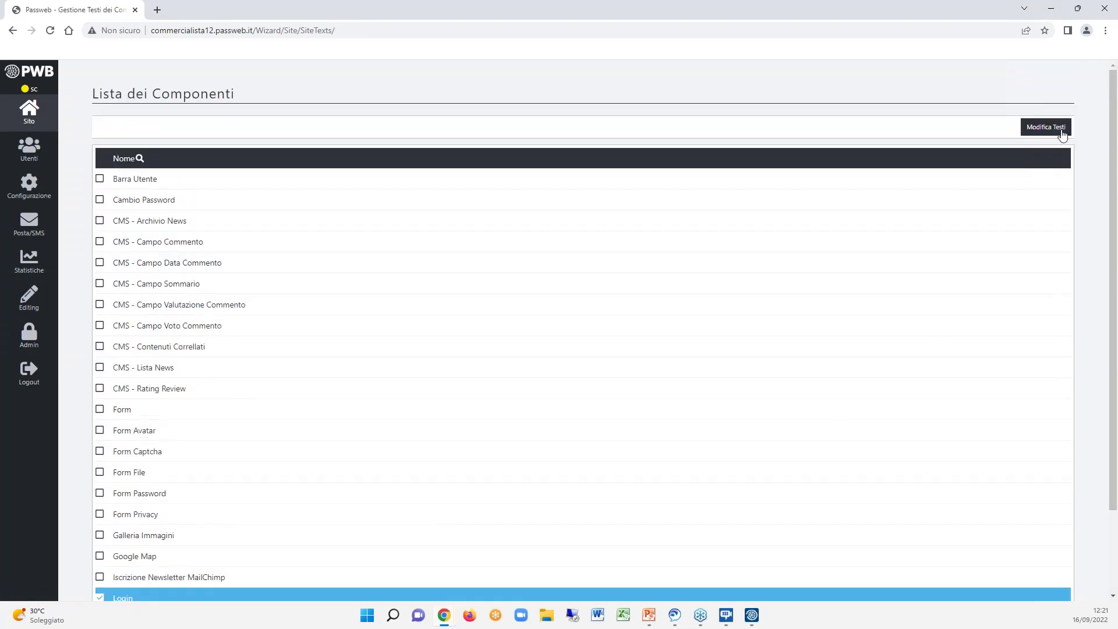
click(1060, 132)
scroll(827, 285, down, 3)
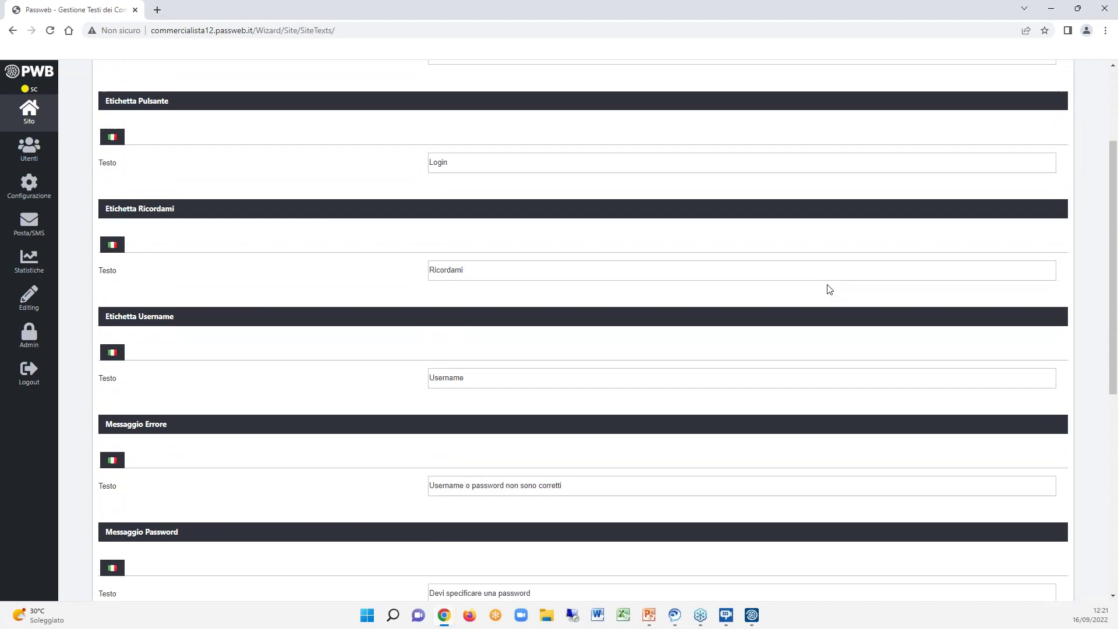
scroll(828, 289, down, 3)
drag(586, 287, 297, 329)
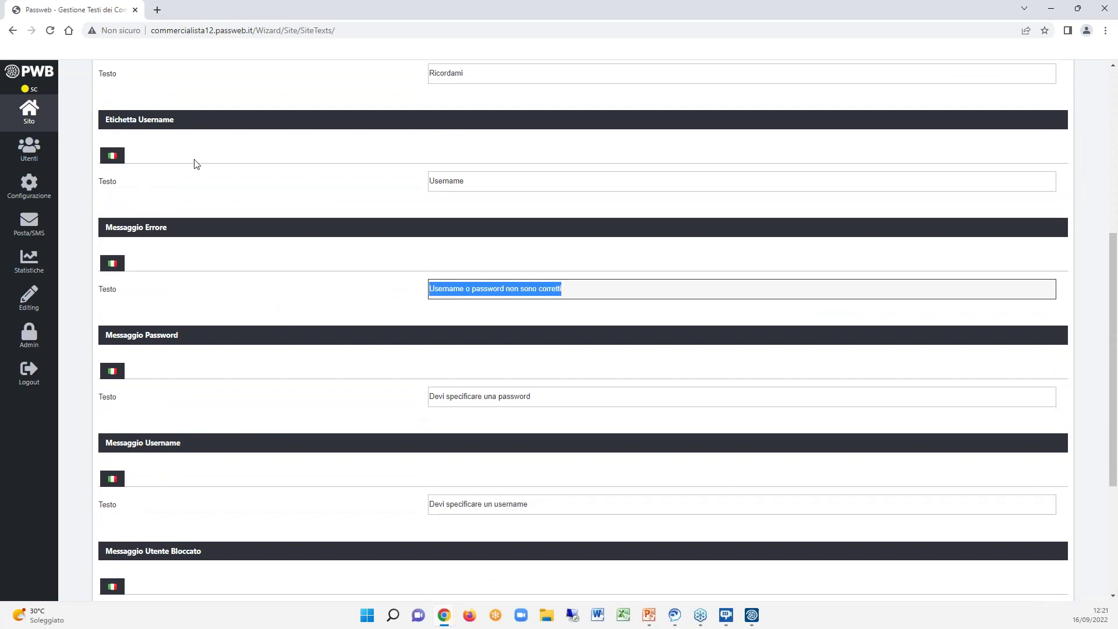
Open the Posta/SMS configuration to view the e-mail account, mail server and SMS settings.
click(45, 114)
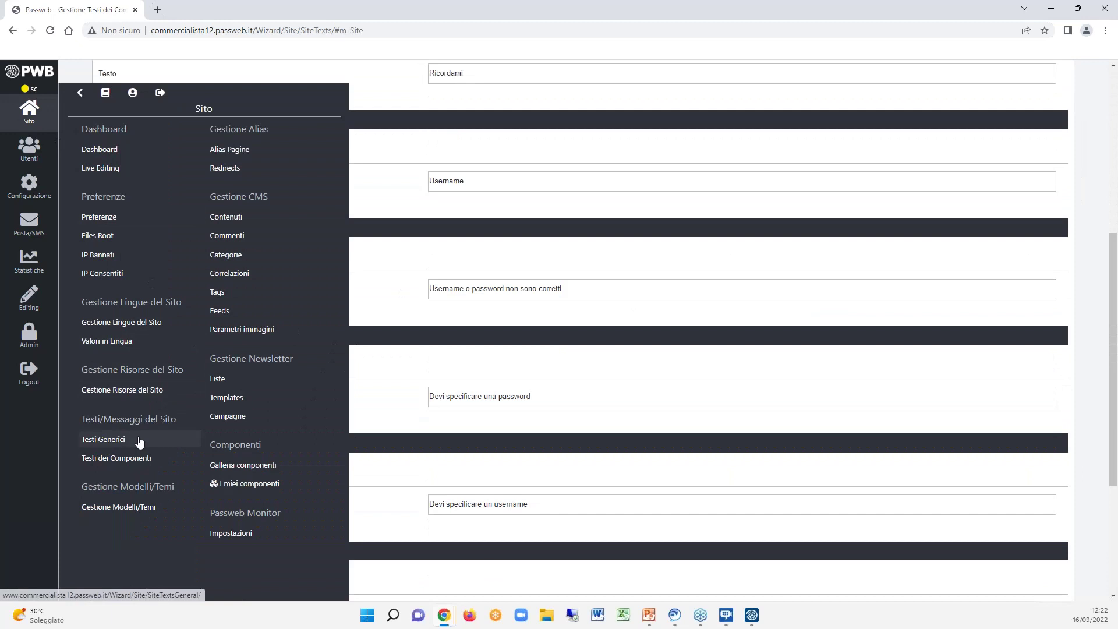
key(alt+Tab)
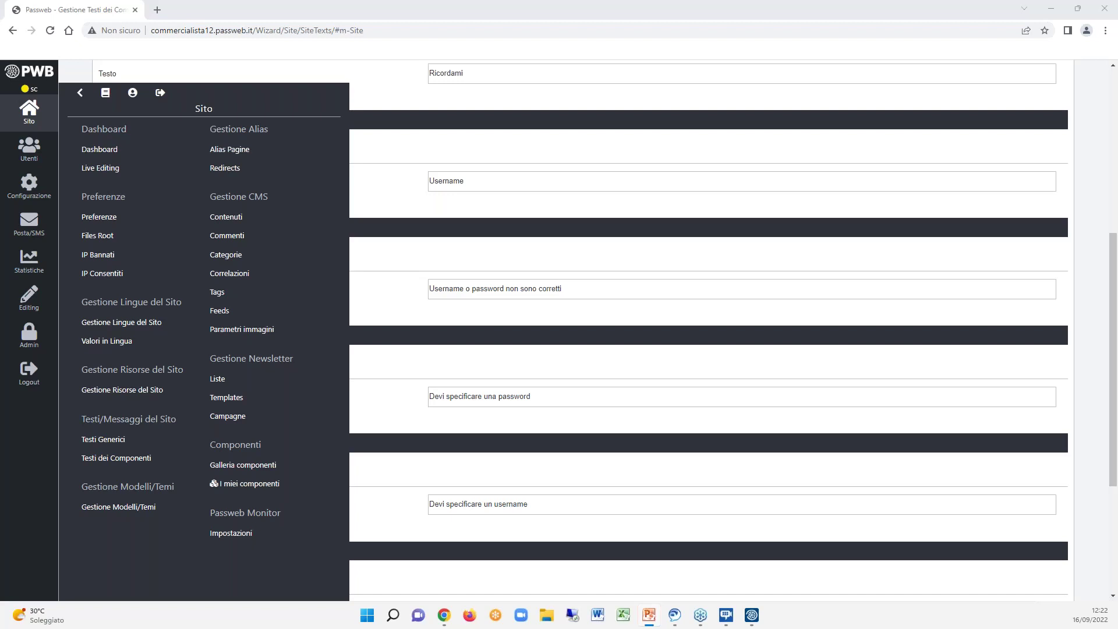
click(42, 243)
click(133, 157)
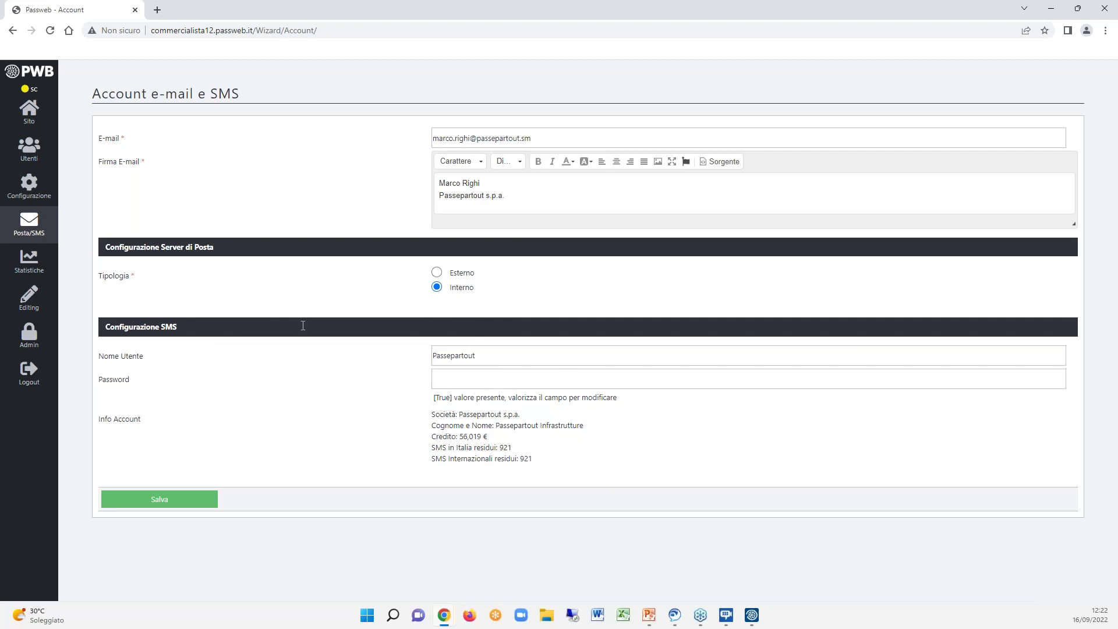
Open the mail log, view the details of the synchronization mail dated 16/09/2022 10:46 and return to the list.
click(30, 230)
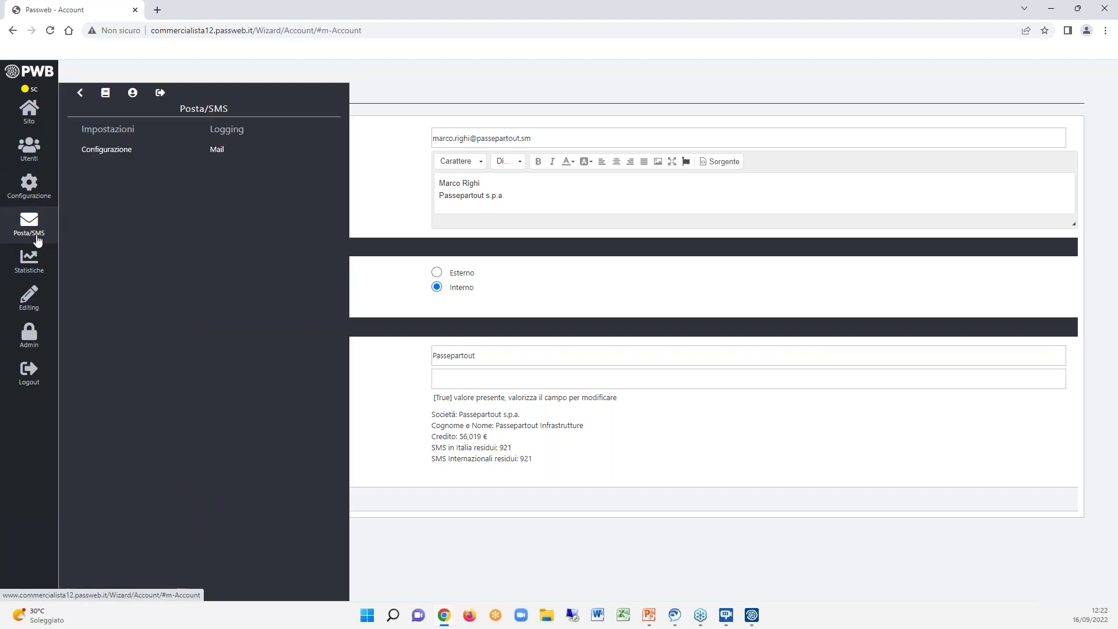
click(216, 150)
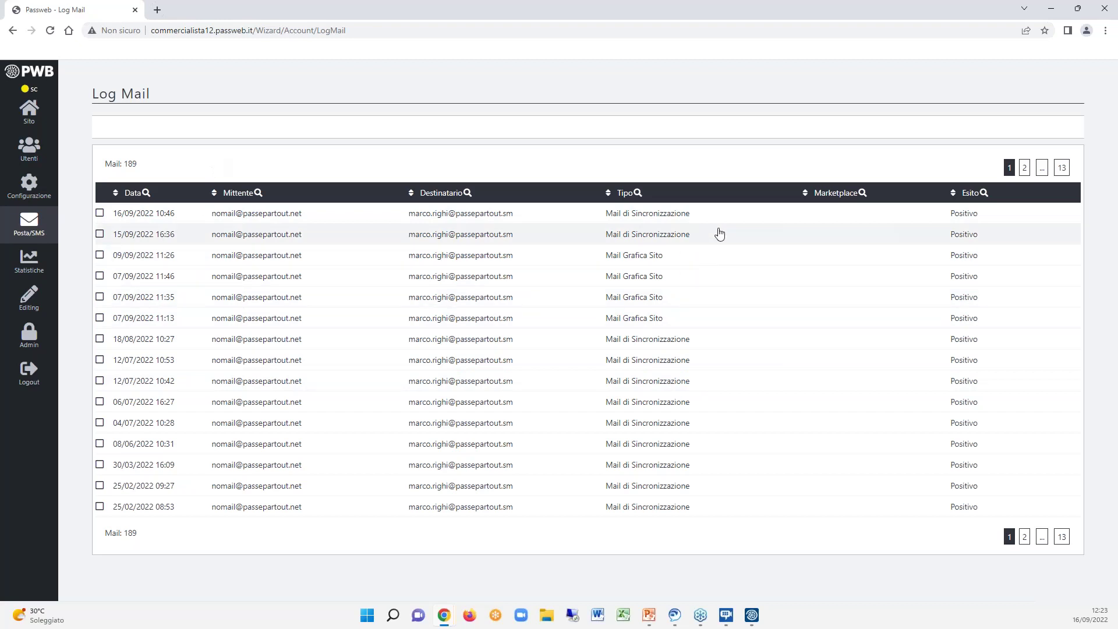
click(786, 217)
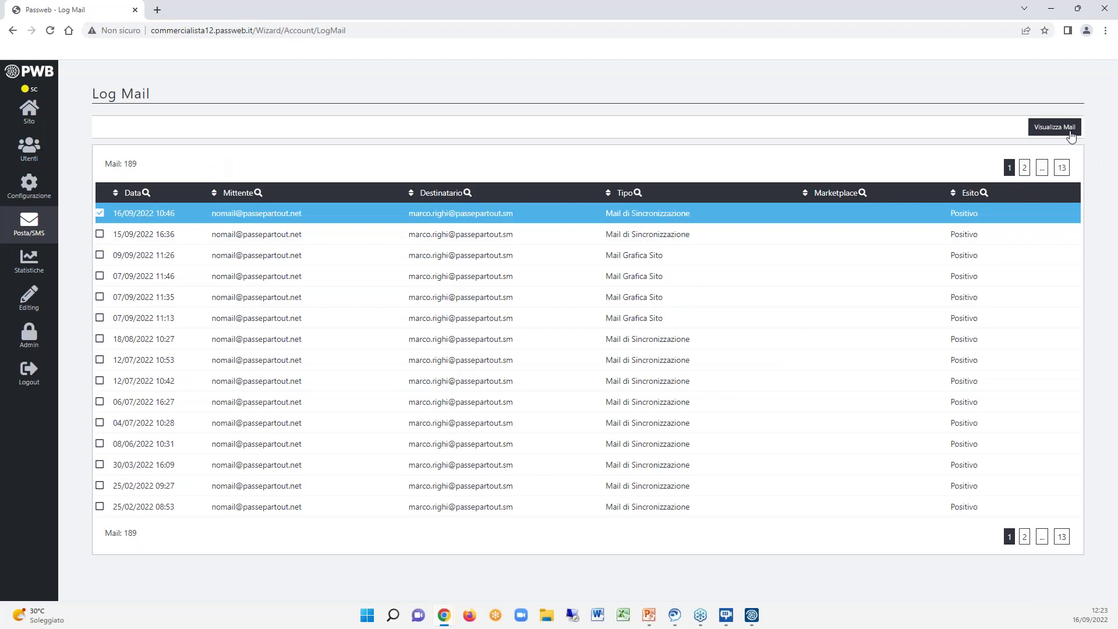
click(1054, 126)
scroll(632, 311, down, 1)
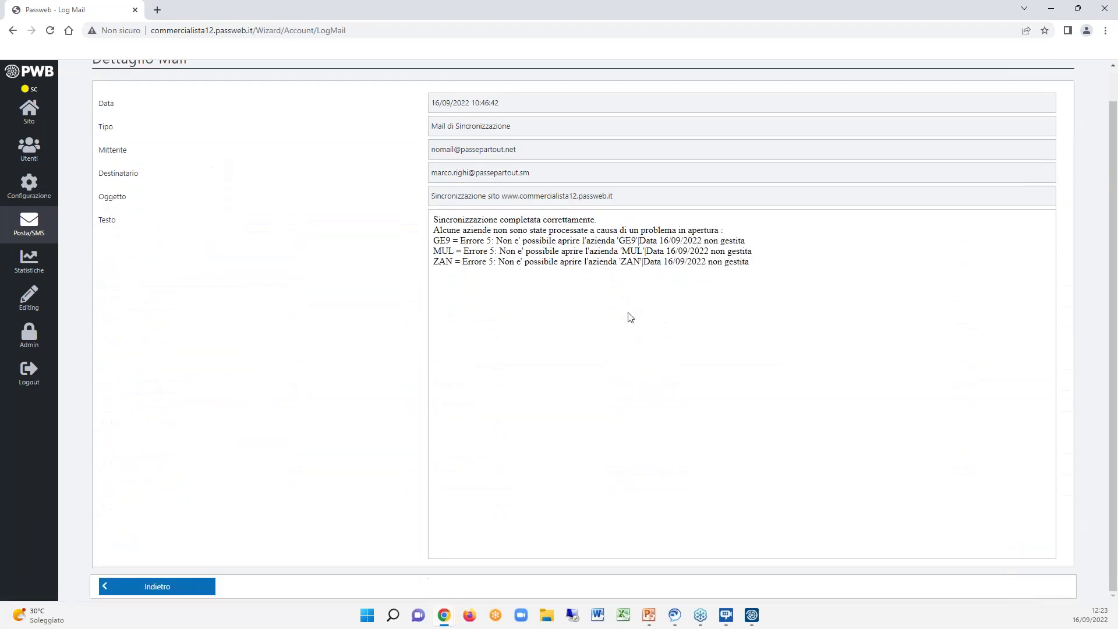
click(135, 591)
key(alt+Tab)
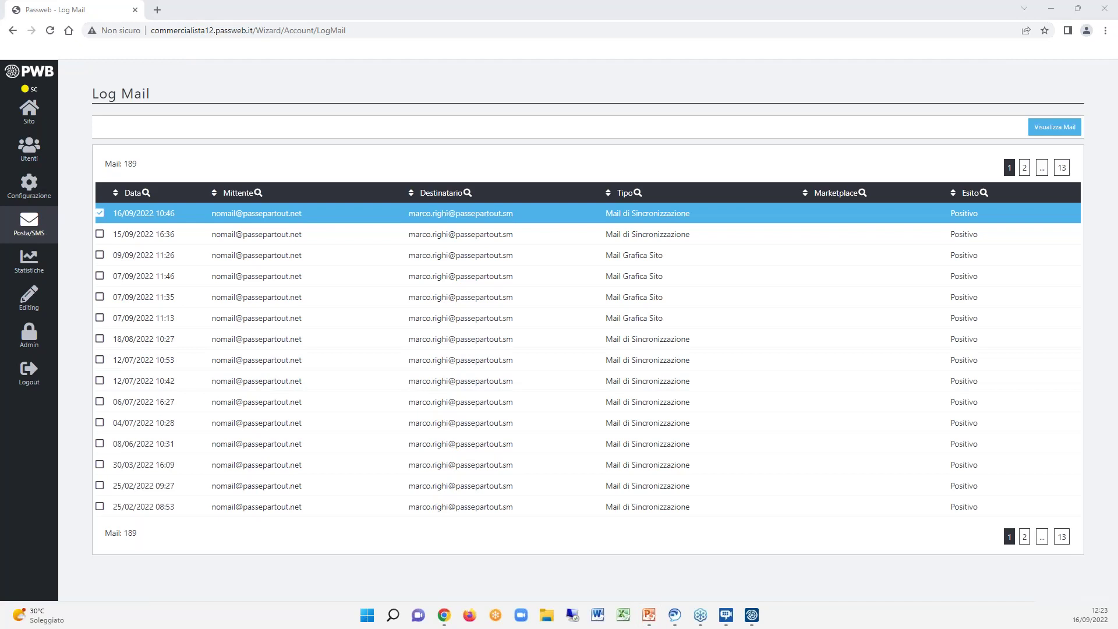
Switch to Passcom, open Sito Web del commercialista to view the reserved area's Bacheca and close that page.
click(751, 615)
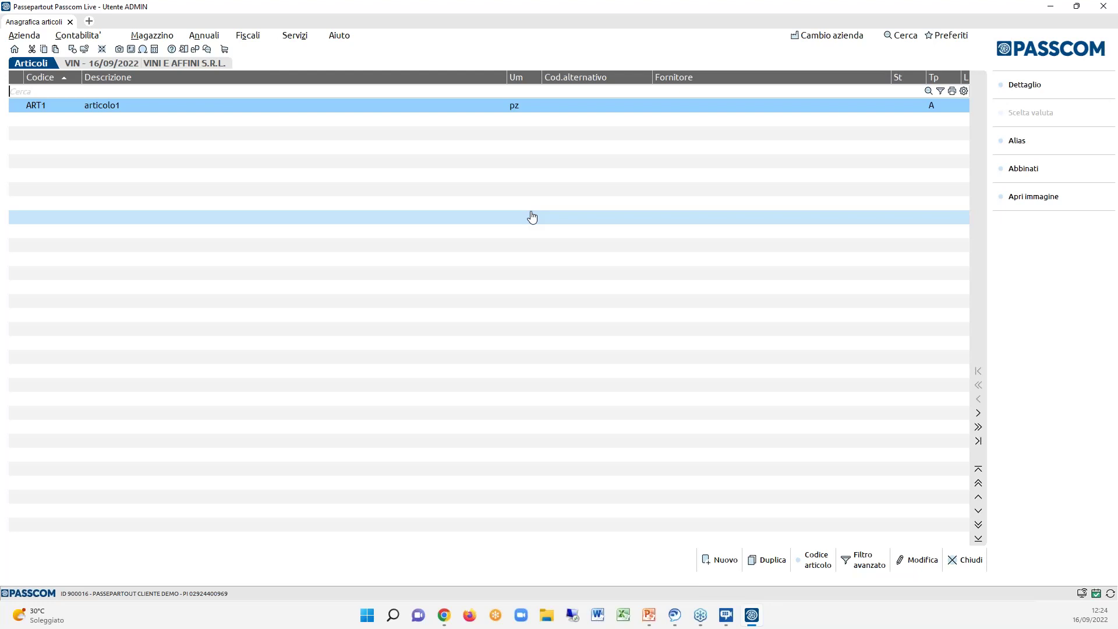
click(34, 36)
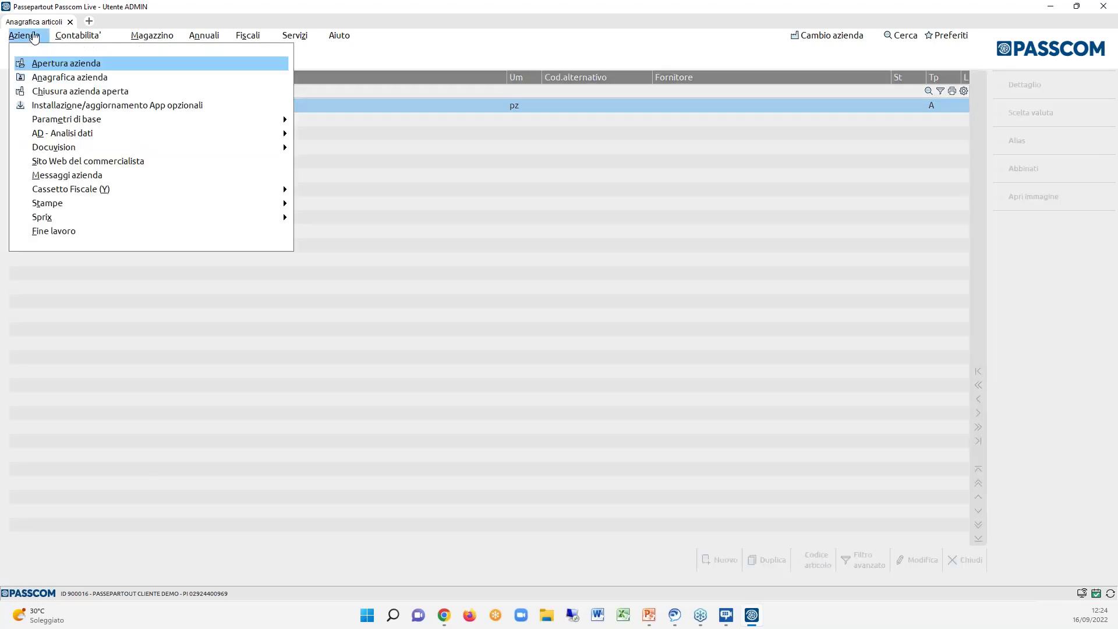
click(88, 161)
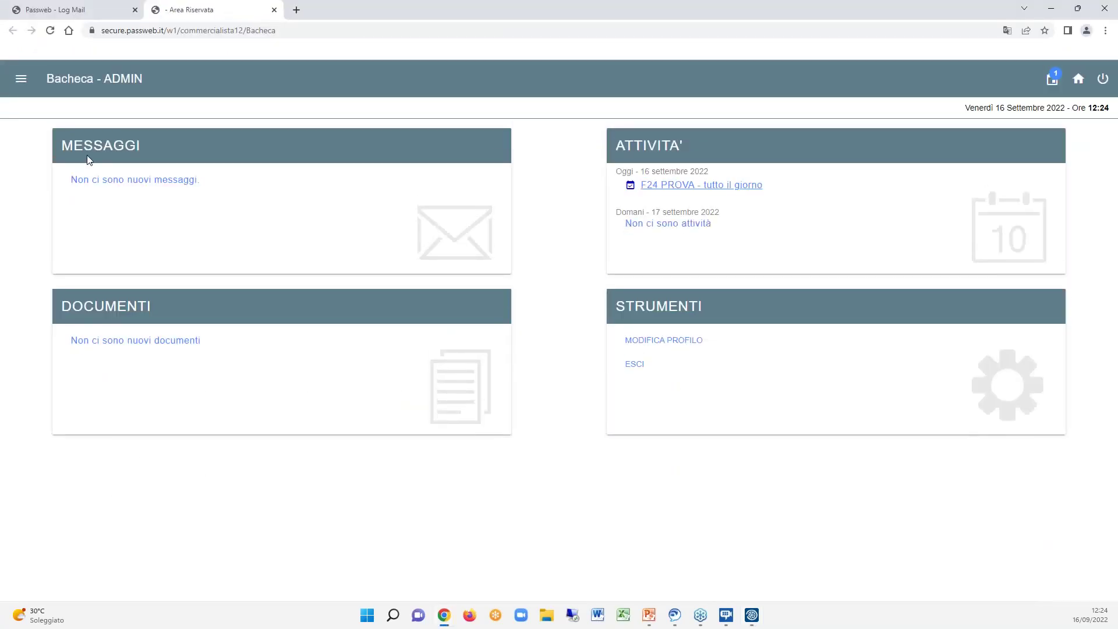
drag(146, 76, 105, 77)
click(274, 10)
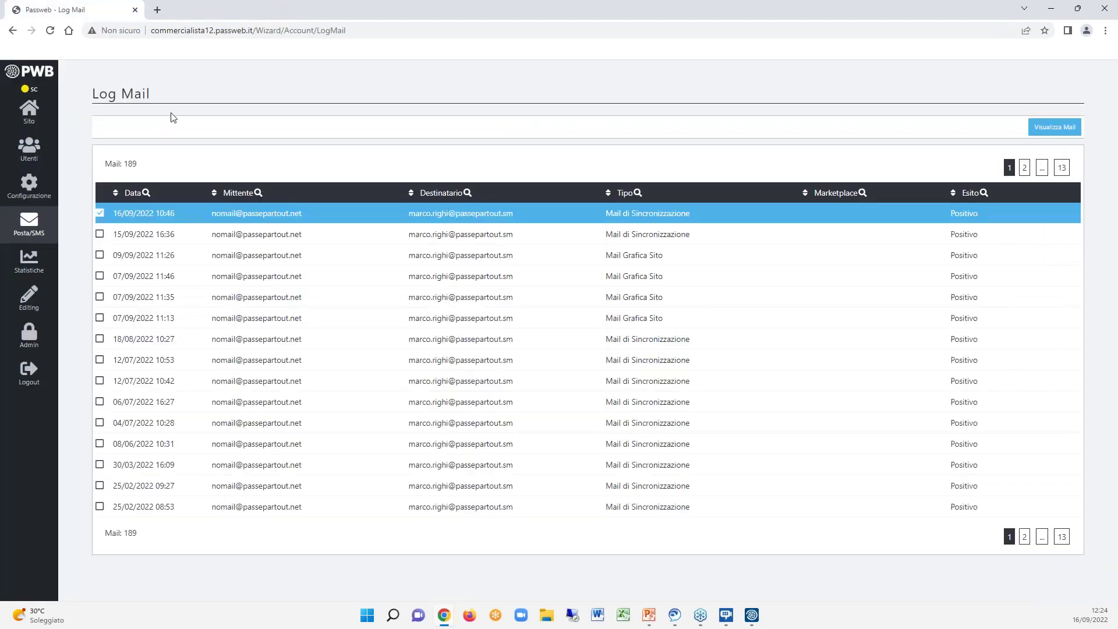
click(751, 615)
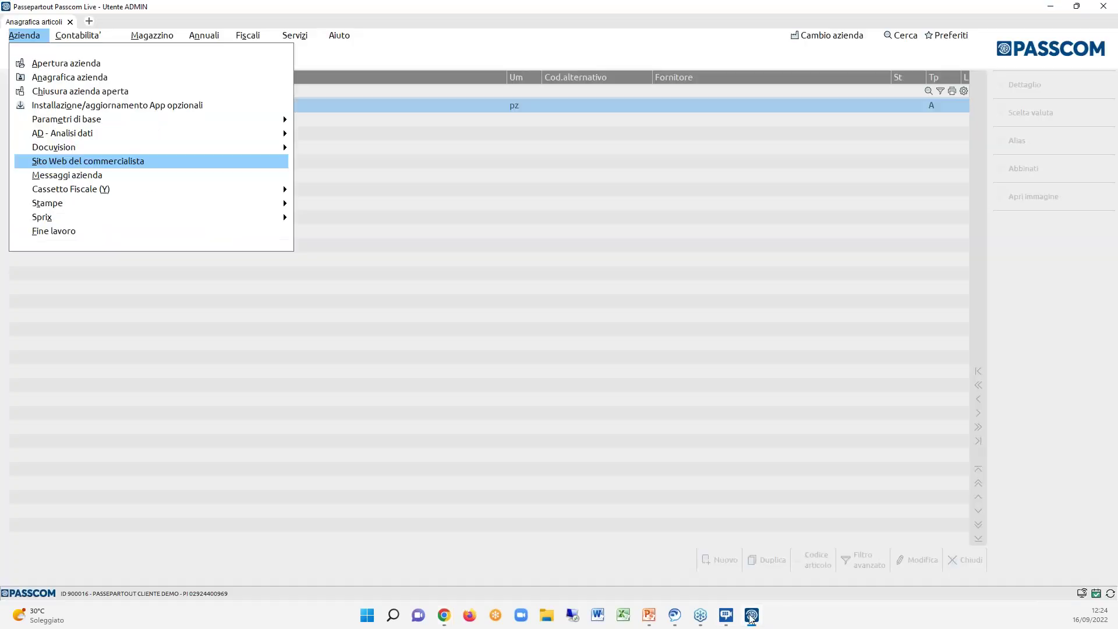
click(103, 163)
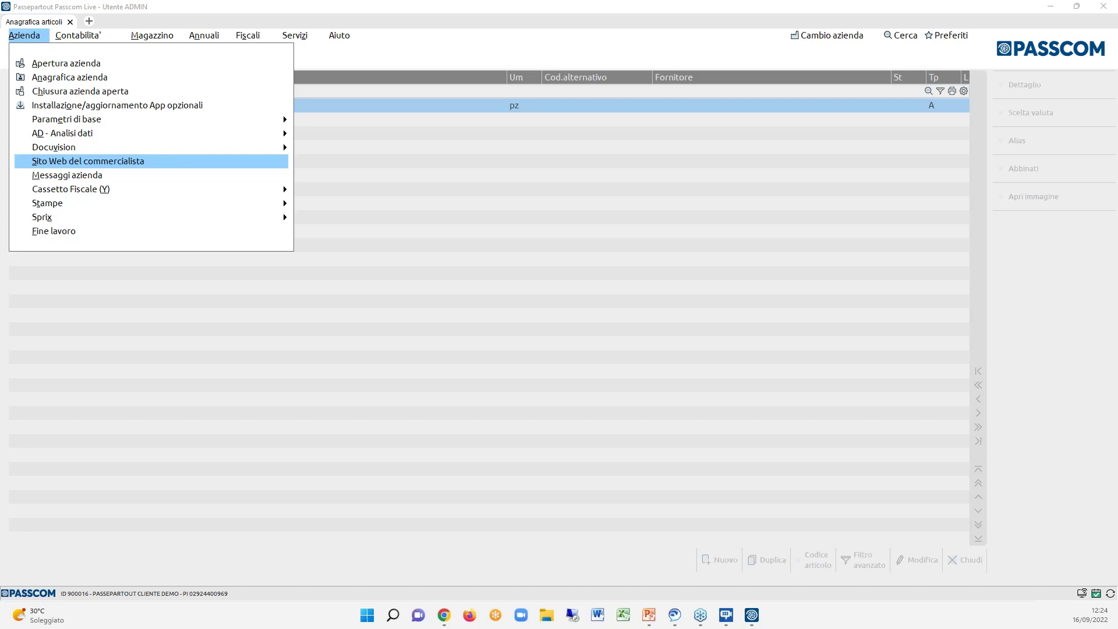
click(1051, 7)
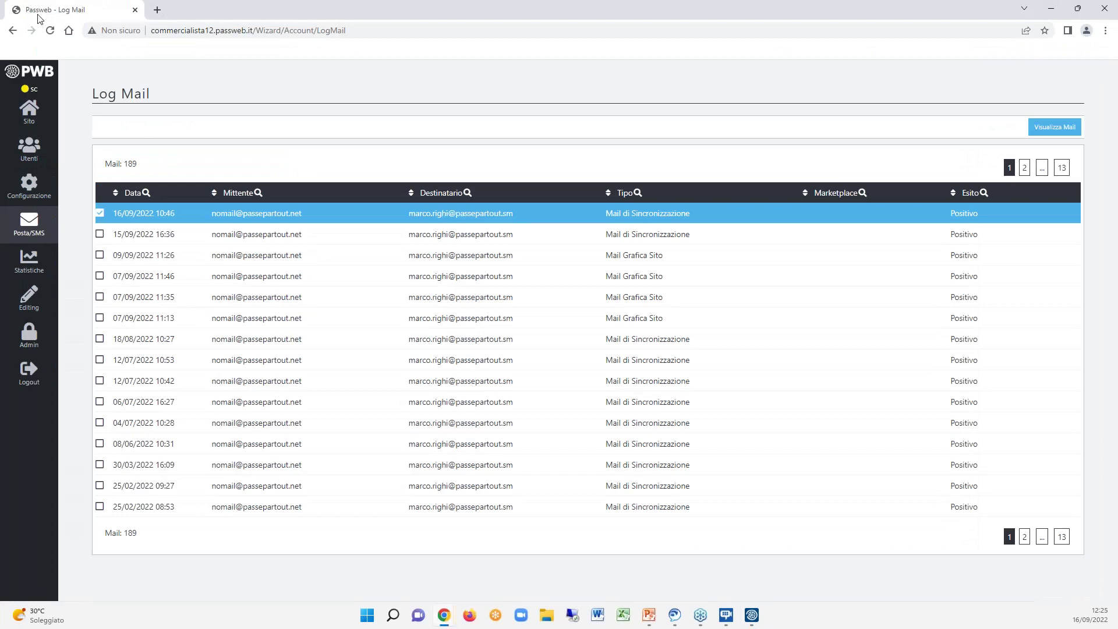
drag(253, 30, 150, 31)
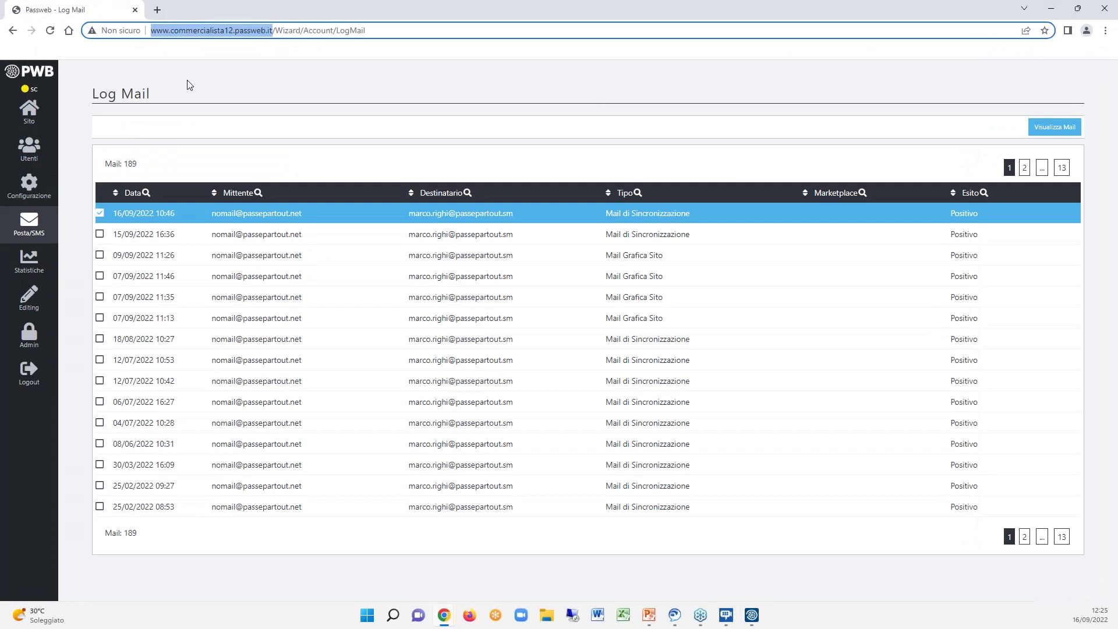